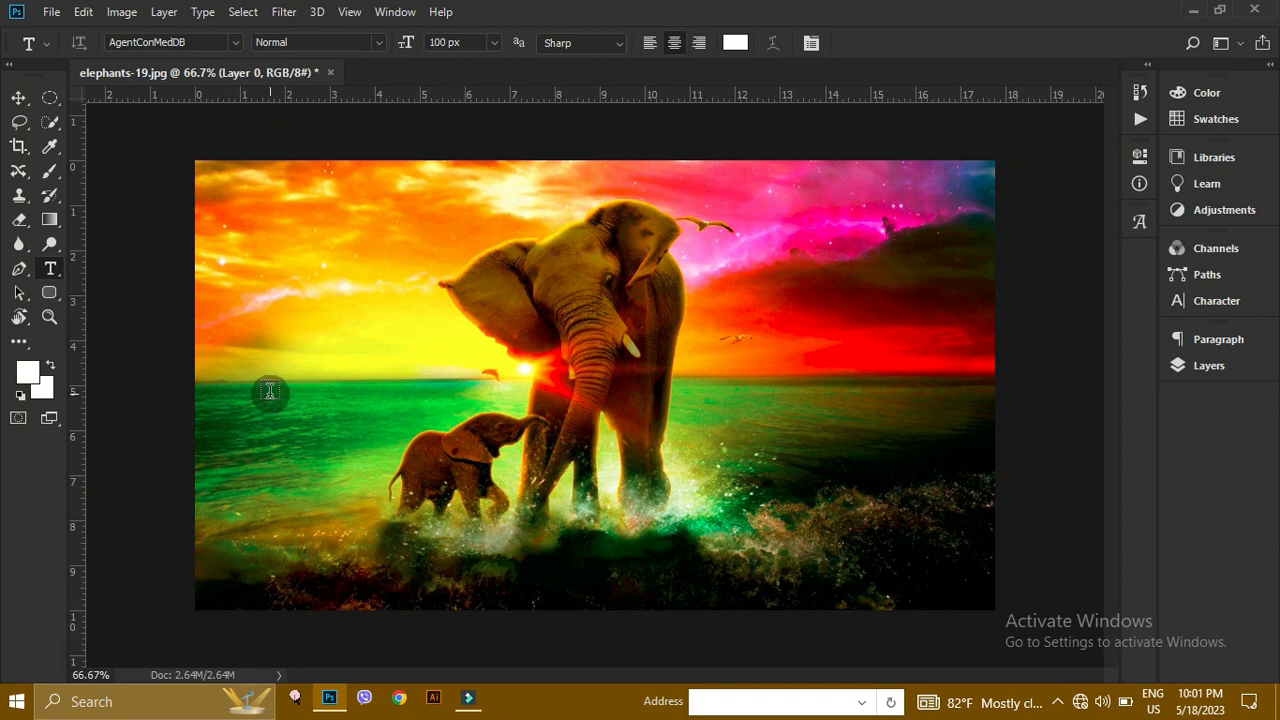
# Start a text line over the sea beside the elephants, sized 300 px and left-aligned
pyautogui.click(248, 391)
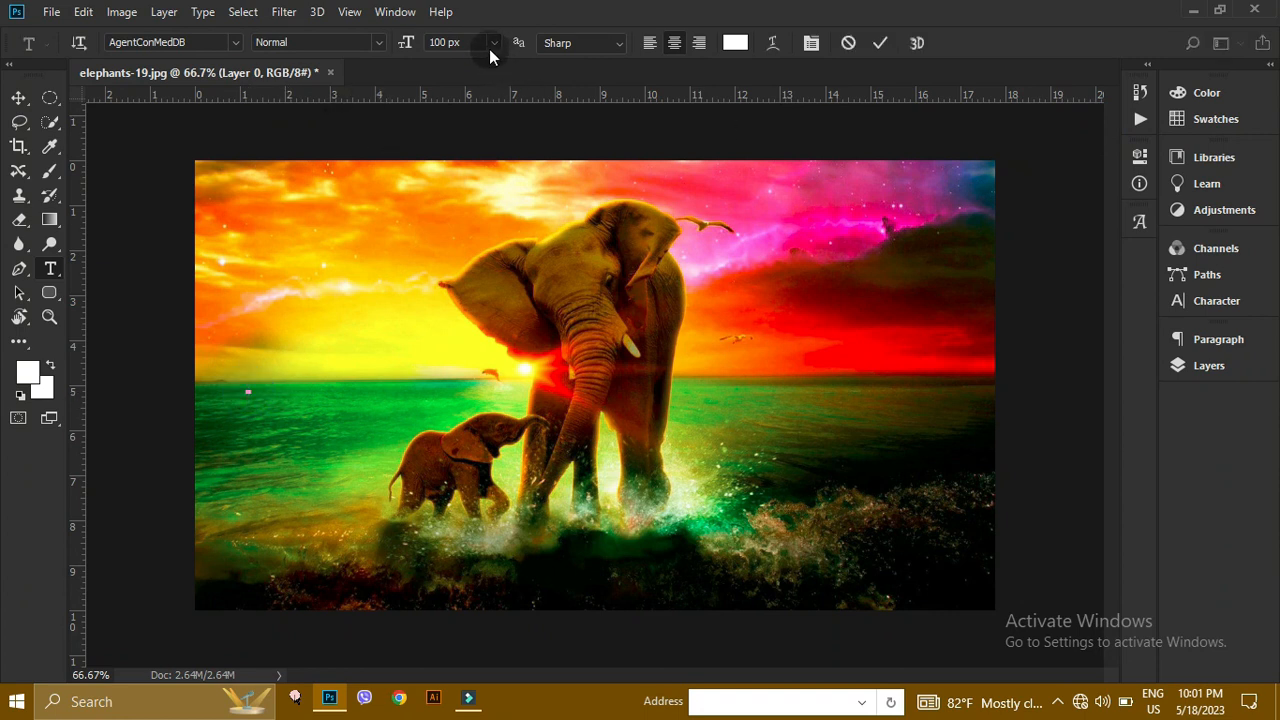
pyautogui.click(480, 42)
pyautogui.write('300')
pyautogui.press('Return')
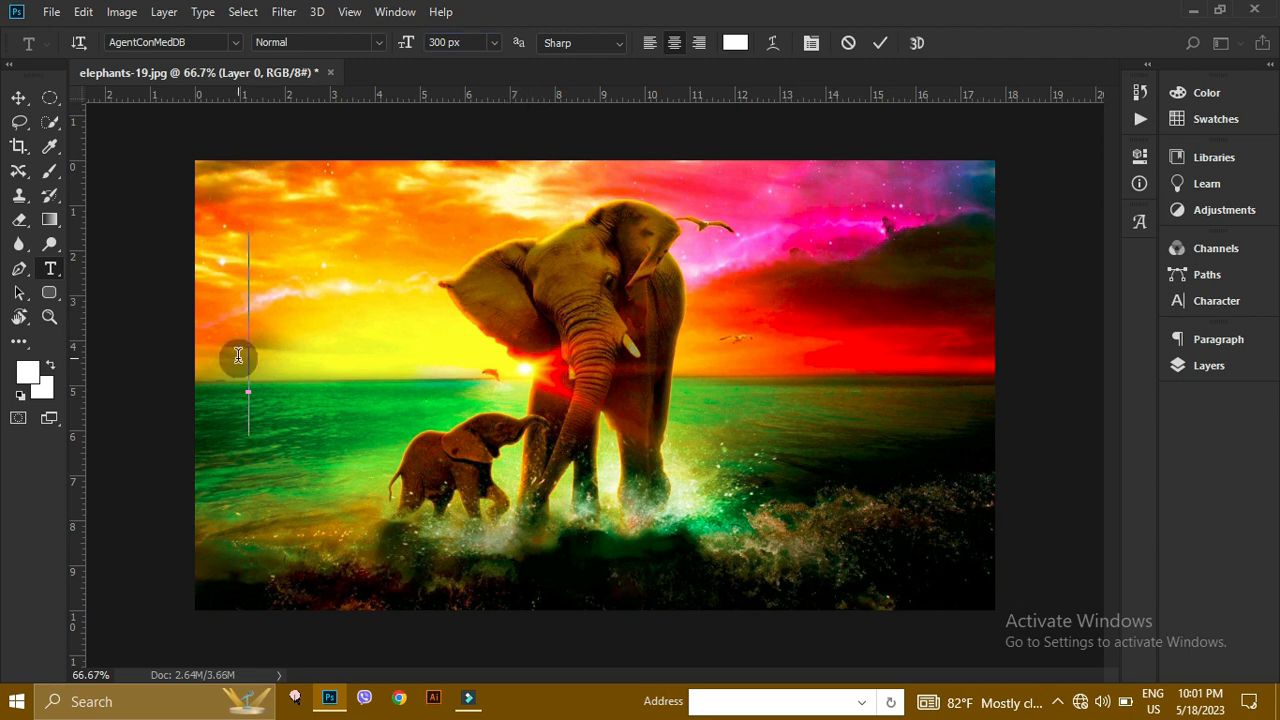
pyautogui.write('lk')
pyautogui.press('BackSpace')
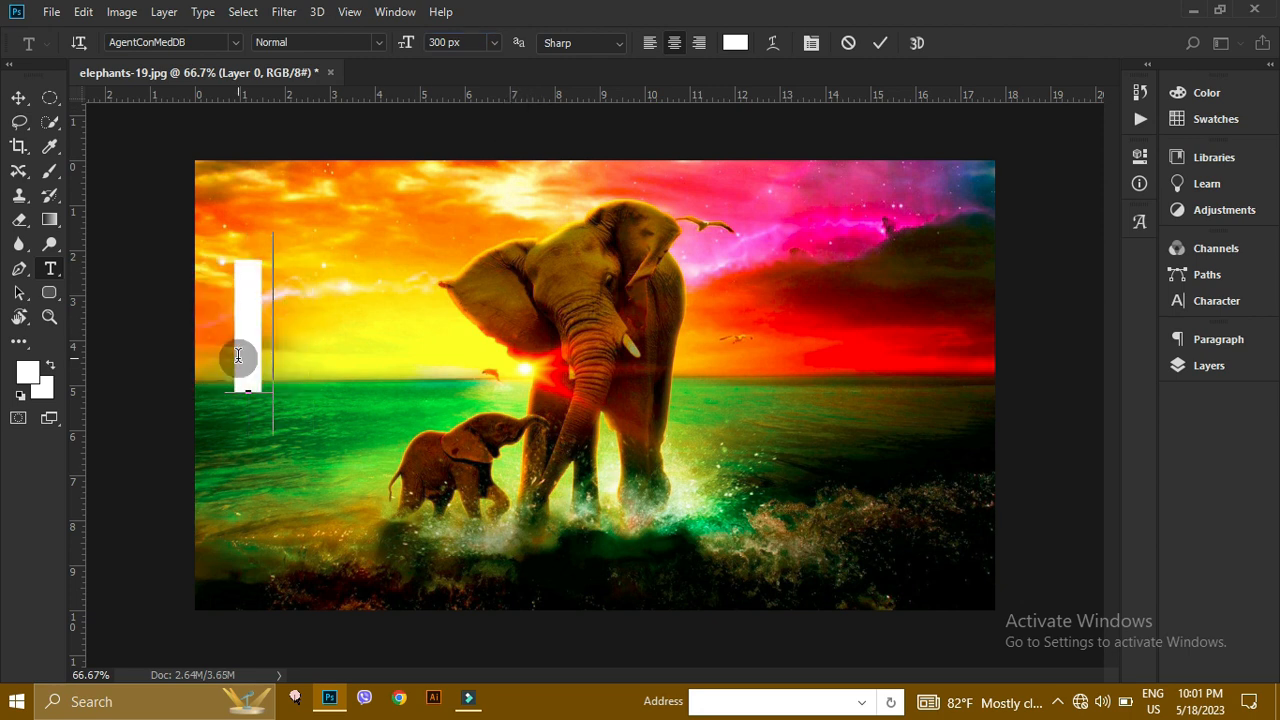
pyautogui.press('BackSpace')
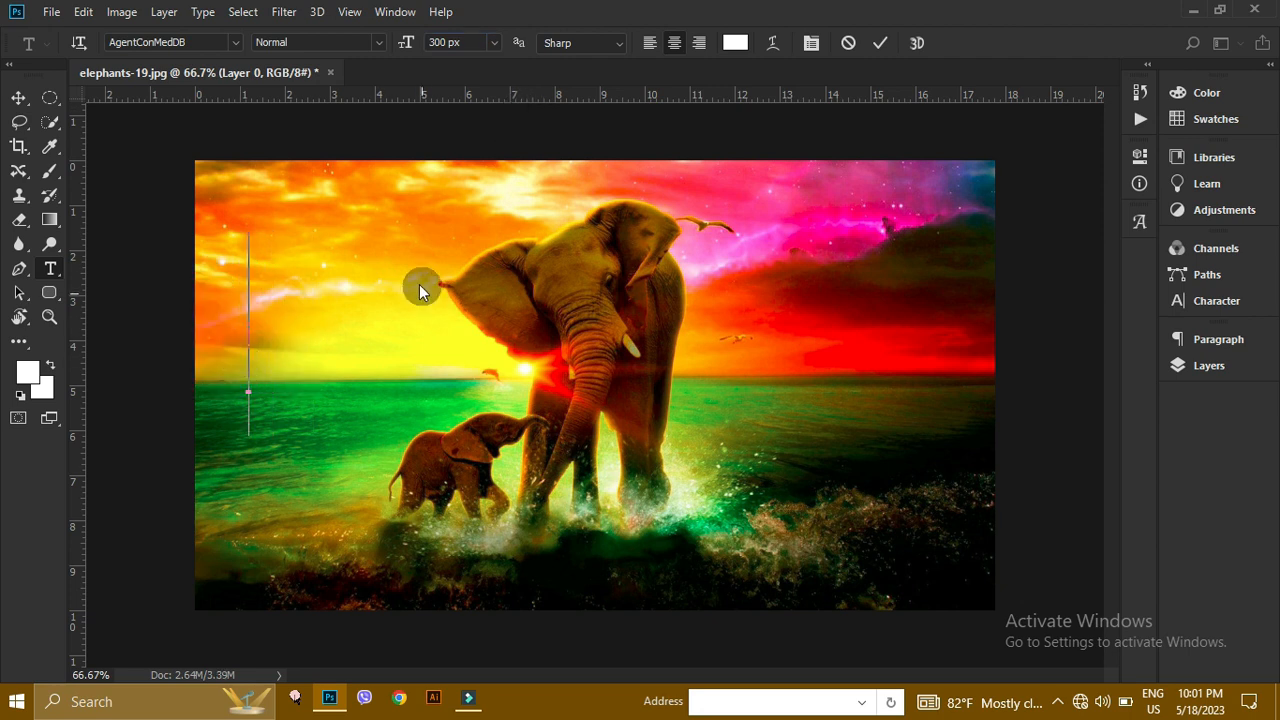
pyautogui.click(658, 40)
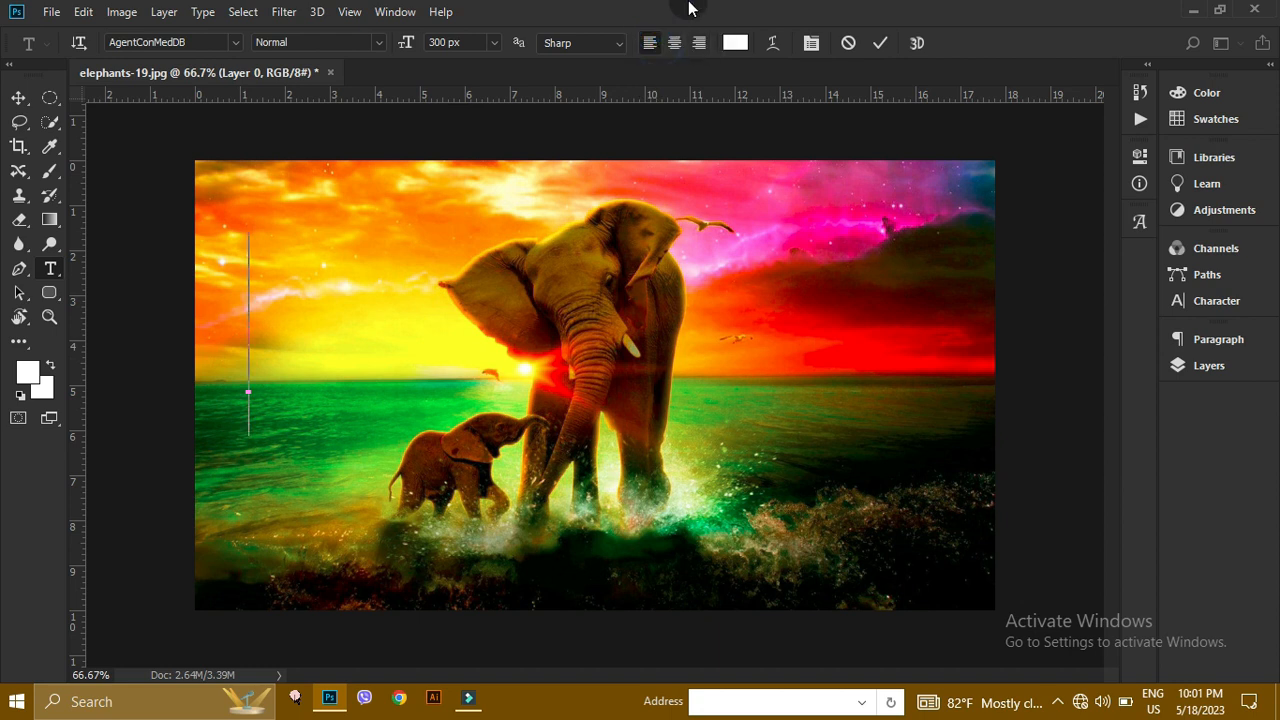
# Enter the text IMAGE IN TEXT and commit it
pyautogui.write('IM')
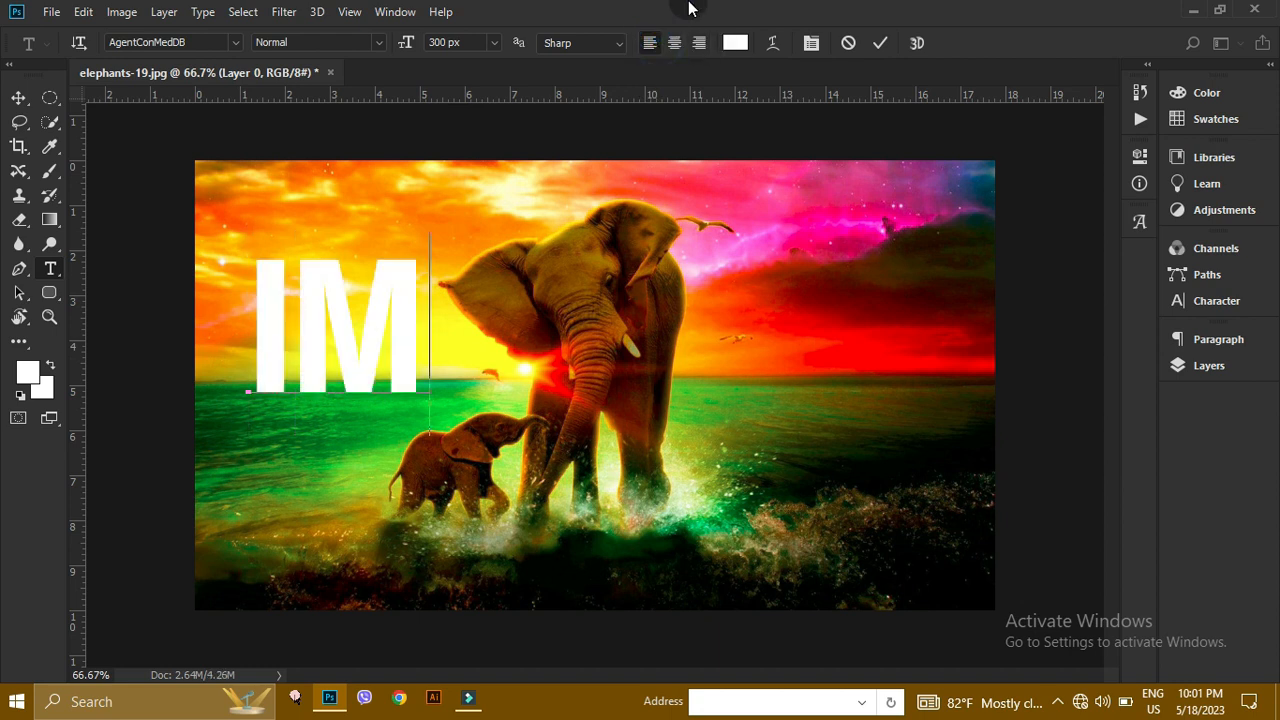
pyautogui.write('AG')
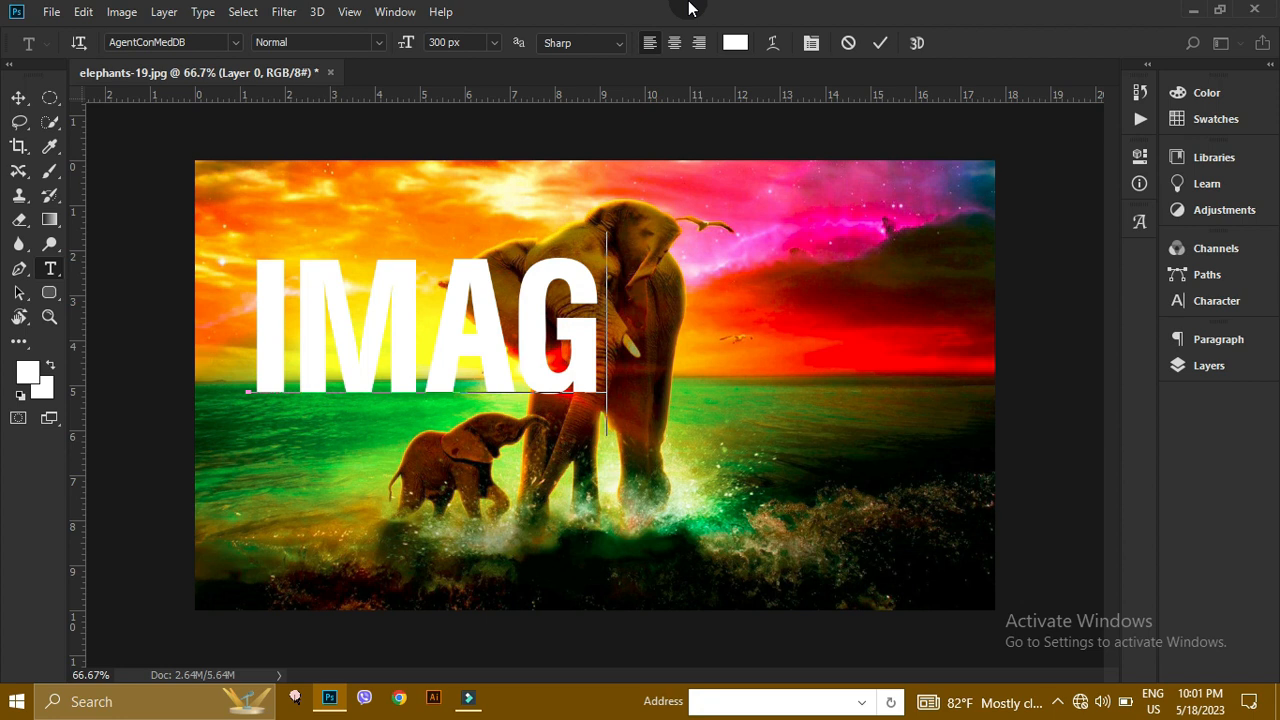
pyautogui.write('E ')
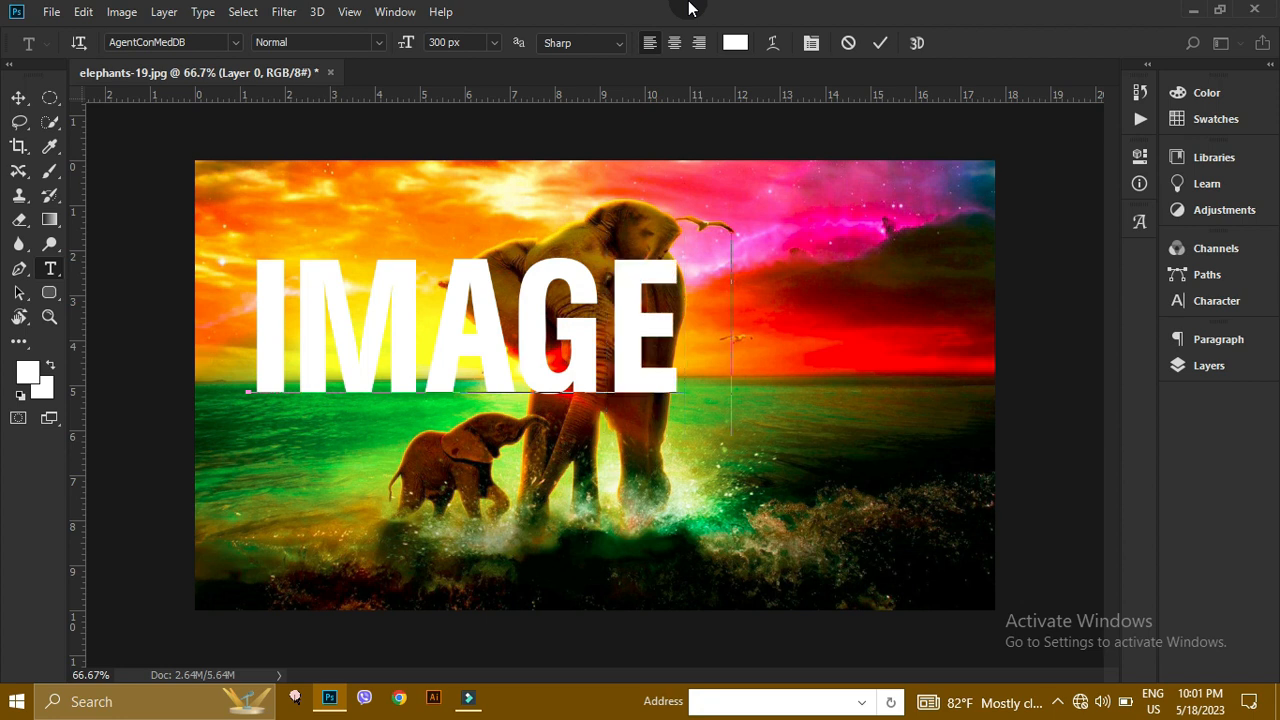
pyautogui.write('IN')
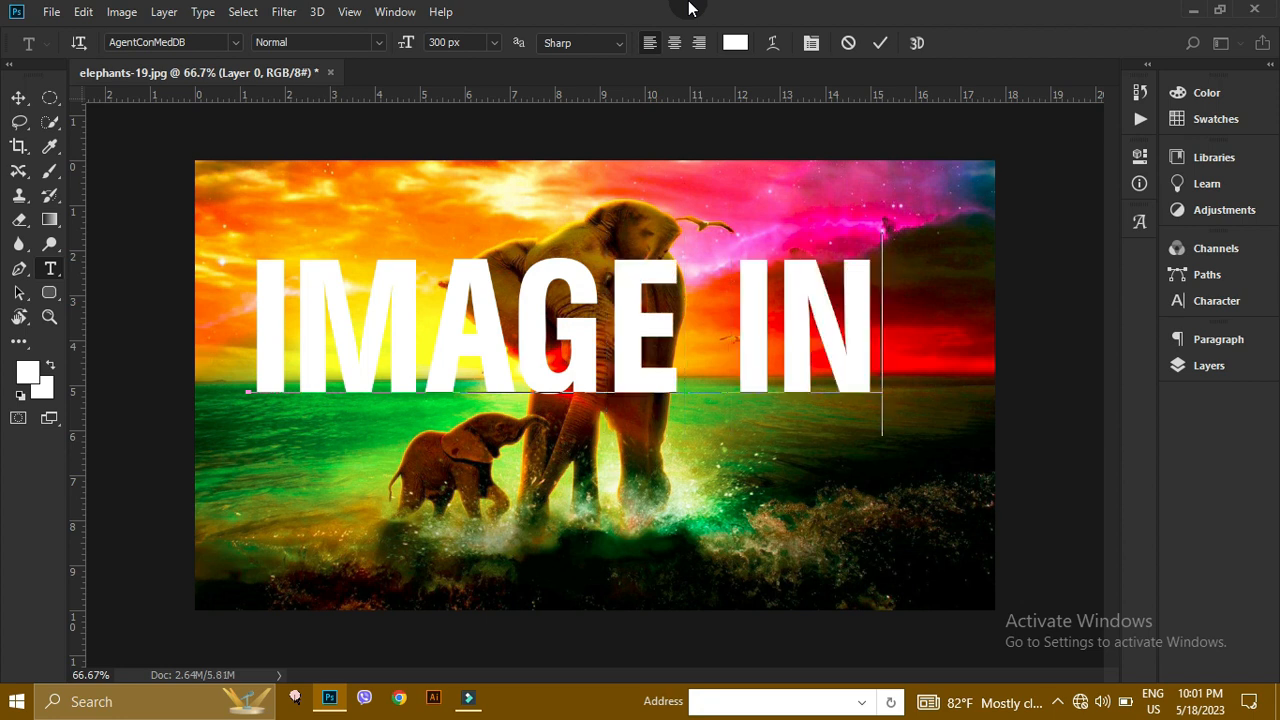
pyautogui.write(' T')
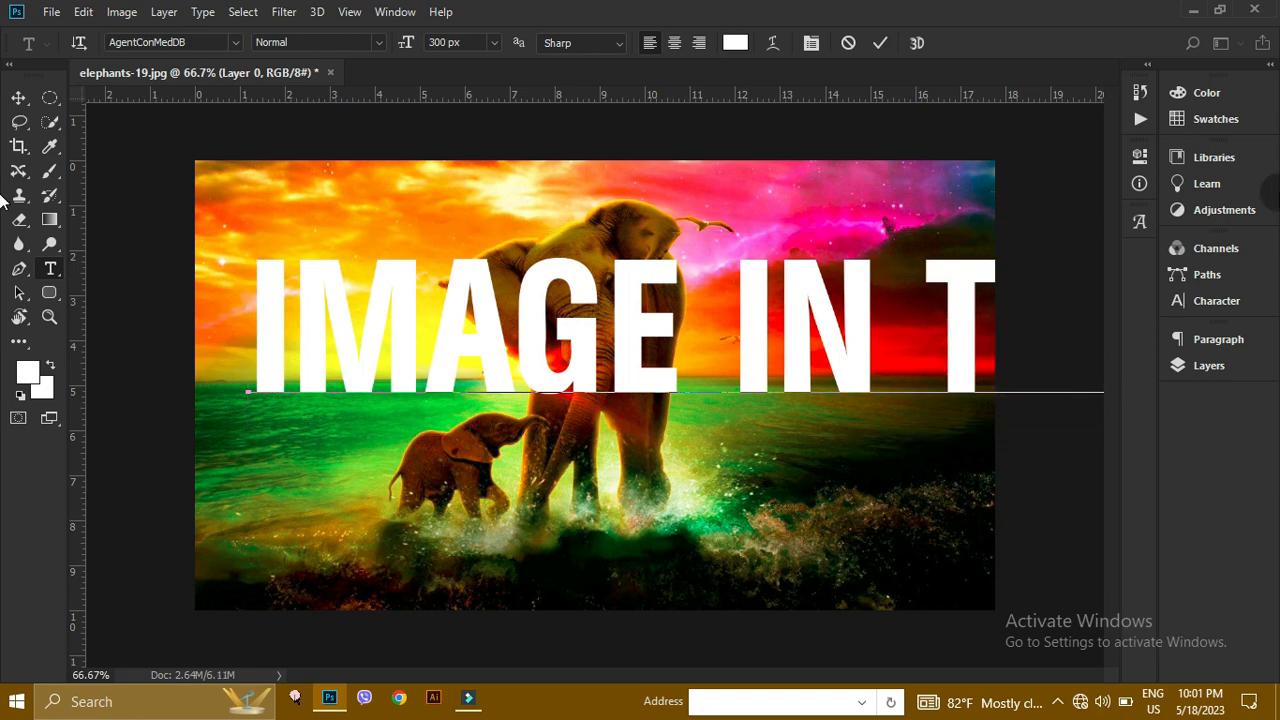
pyautogui.click(881, 44)
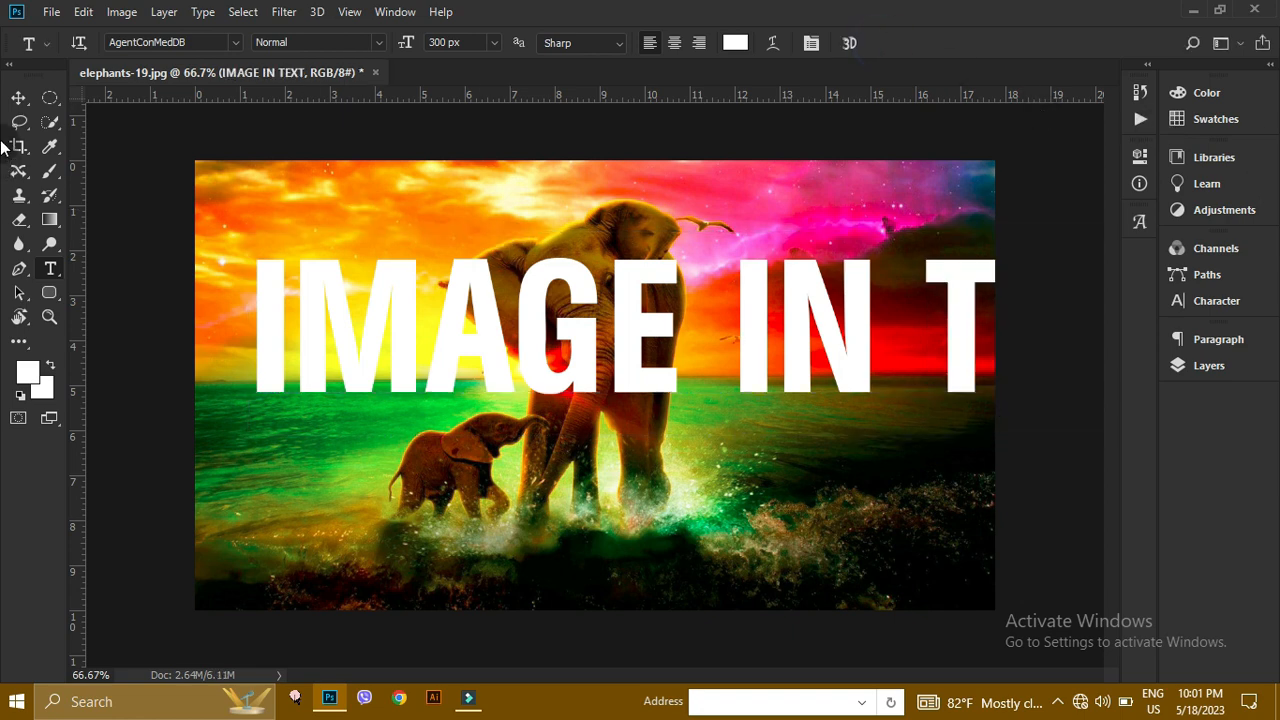
# Move the text slightly down and left so it begins about 0.2 in inside the image's left edge
pyautogui.click(19, 98)
pyautogui.moveTo(353, 316); pyautogui.dragTo(260, 346)
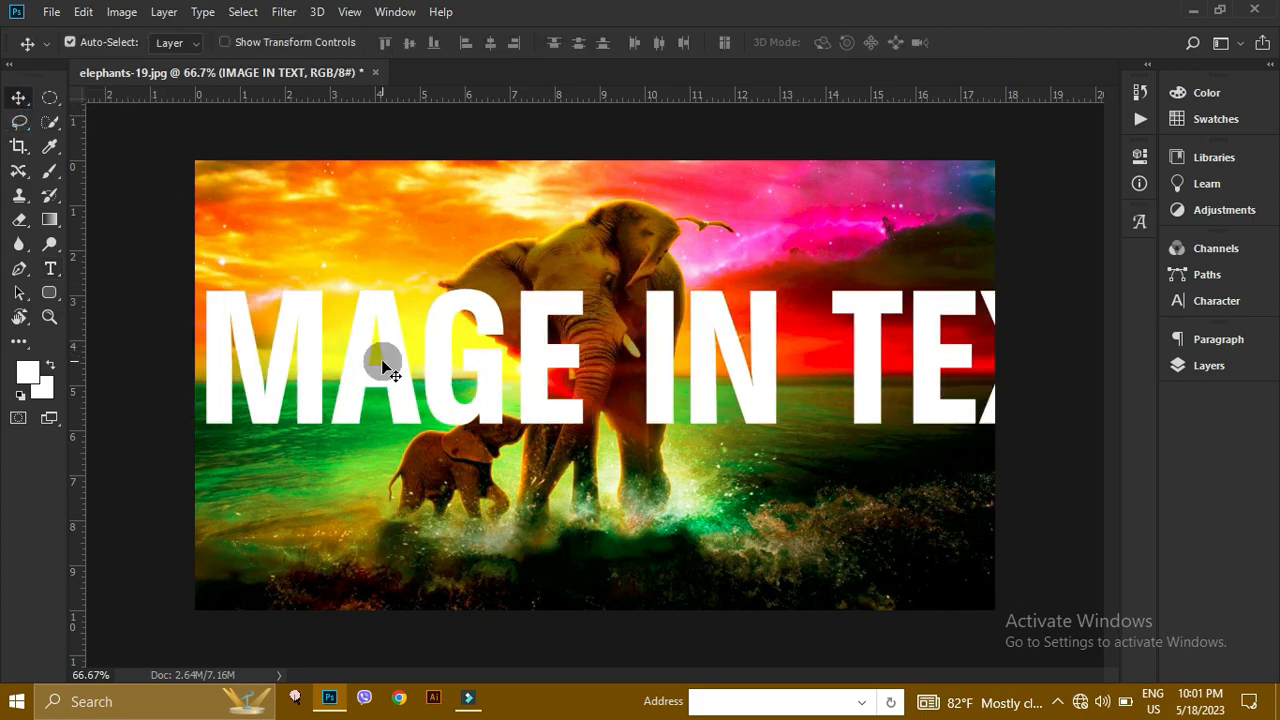
pyautogui.moveTo(397, 365); pyautogui.dragTo(462, 369)
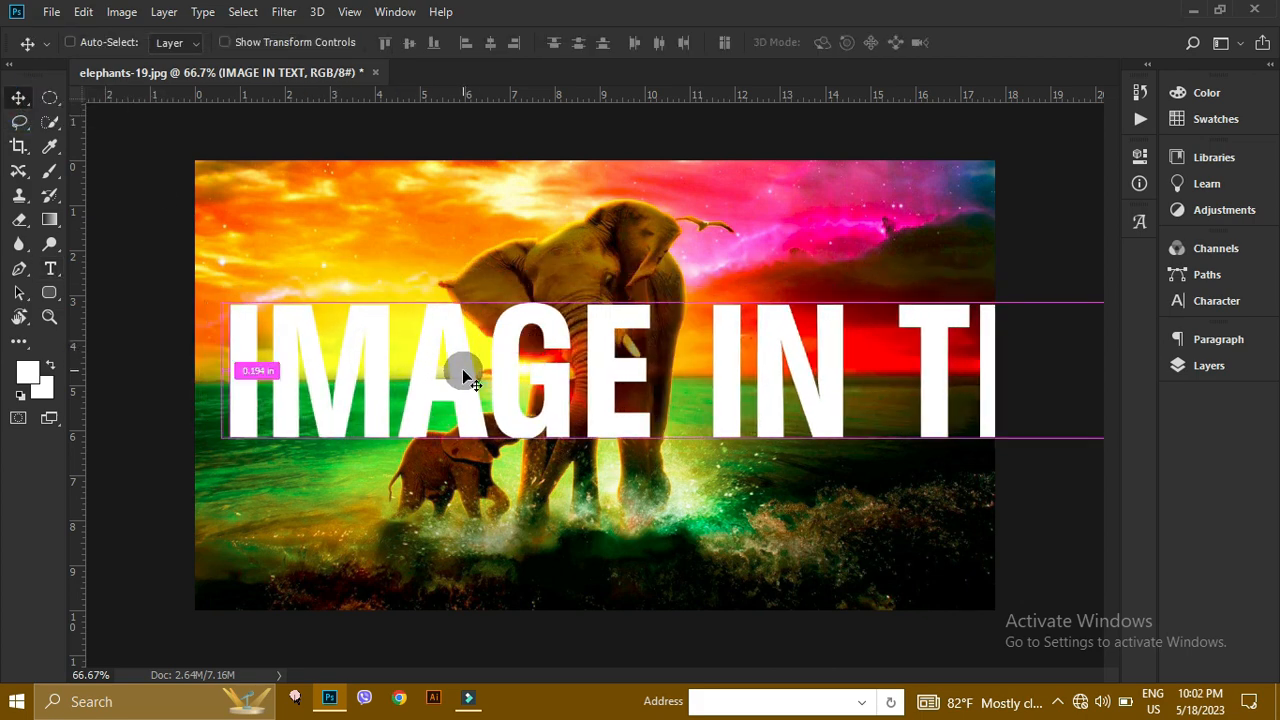
# Scale the text proportionally to about 76% and centre it so the whole phrase fits across the image
pyautogui.hotkey('ctrl', 't')
pyautogui.scroll(-1, 462, 376)
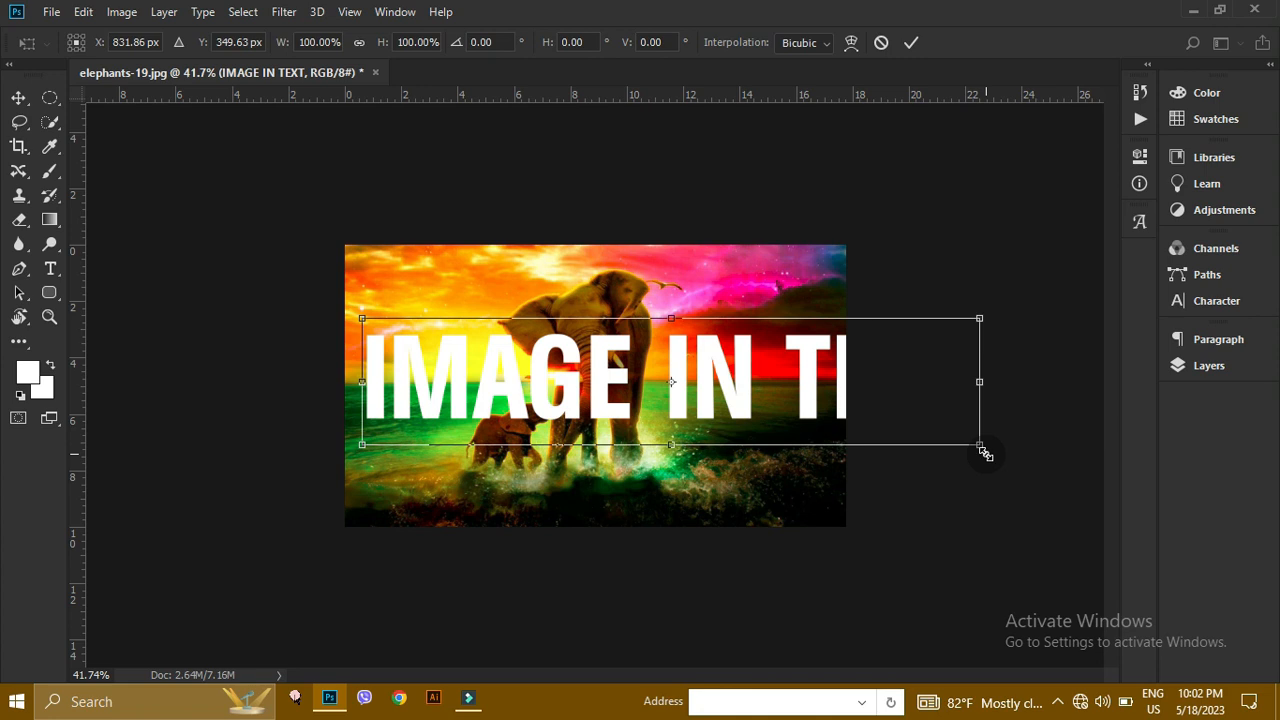
pyautogui.moveTo(984, 453); pyautogui.dragTo(906, 432)
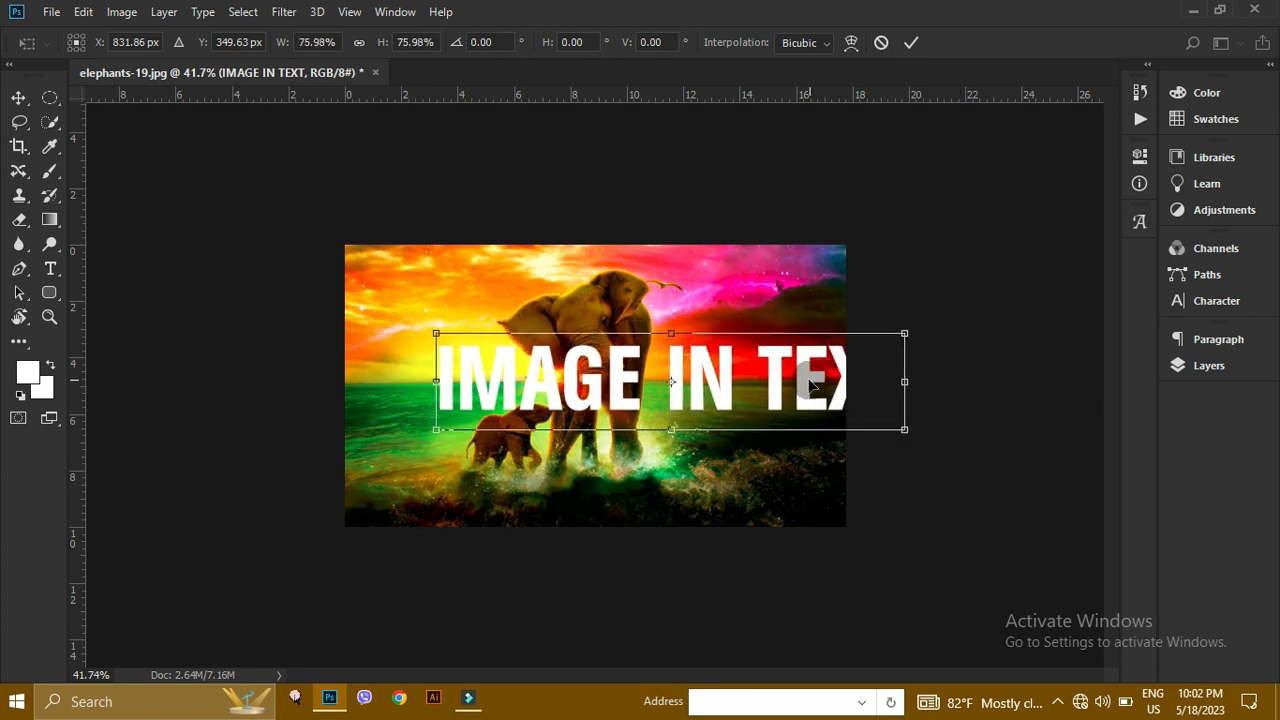
pyautogui.moveTo(811, 385); pyautogui.dragTo(727, 394)
pyautogui.moveTo(824, 436); pyautogui.dragTo(826, 429)
pyautogui.scroll(3, 719, 392)
pyautogui.click(721, 385)
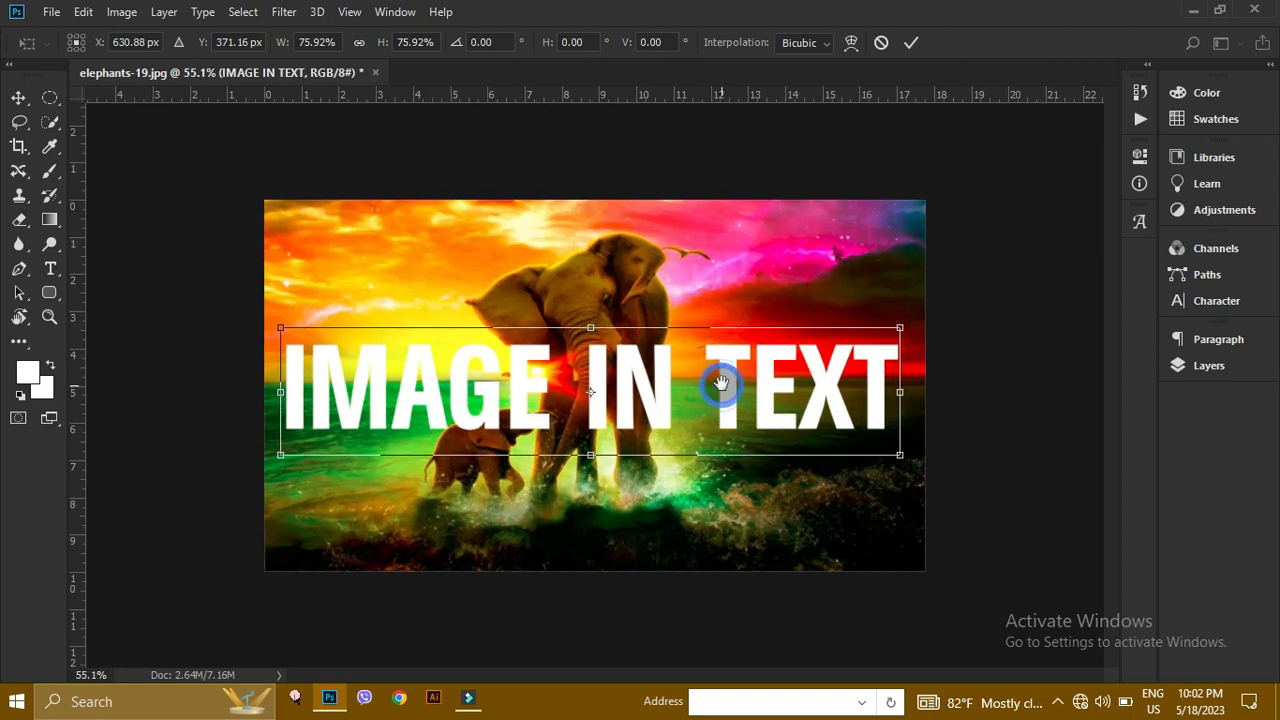
# Tighten the text's tracking to -50 and move the phrase back to the middle of the image
pyautogui.click(1252, 306)
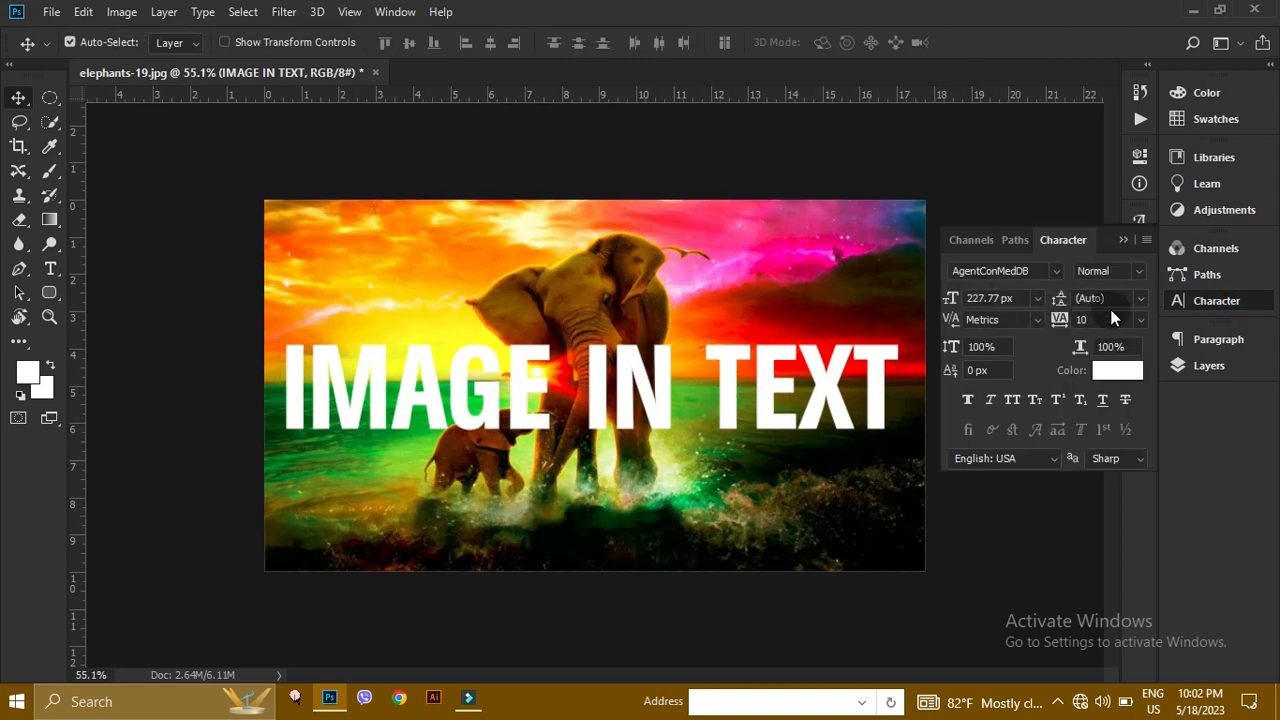
pyautogui.click(1141, 319)
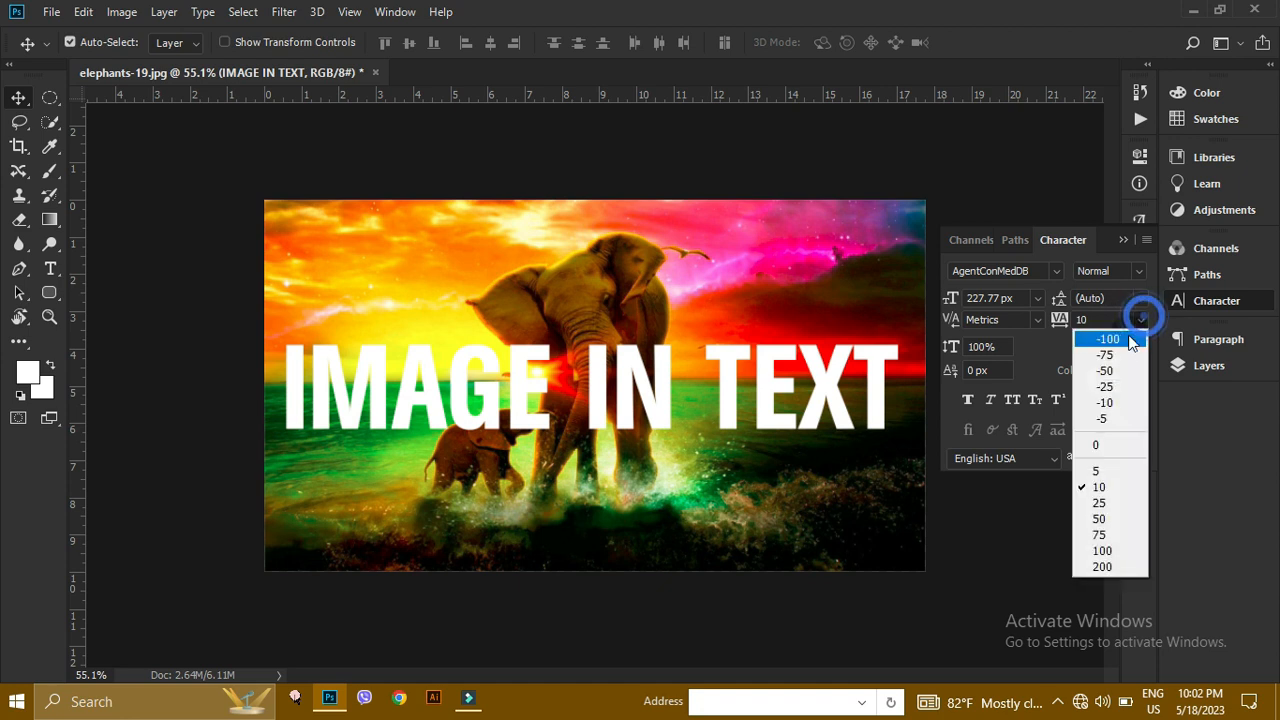
pyautogui.click(1100, 418)
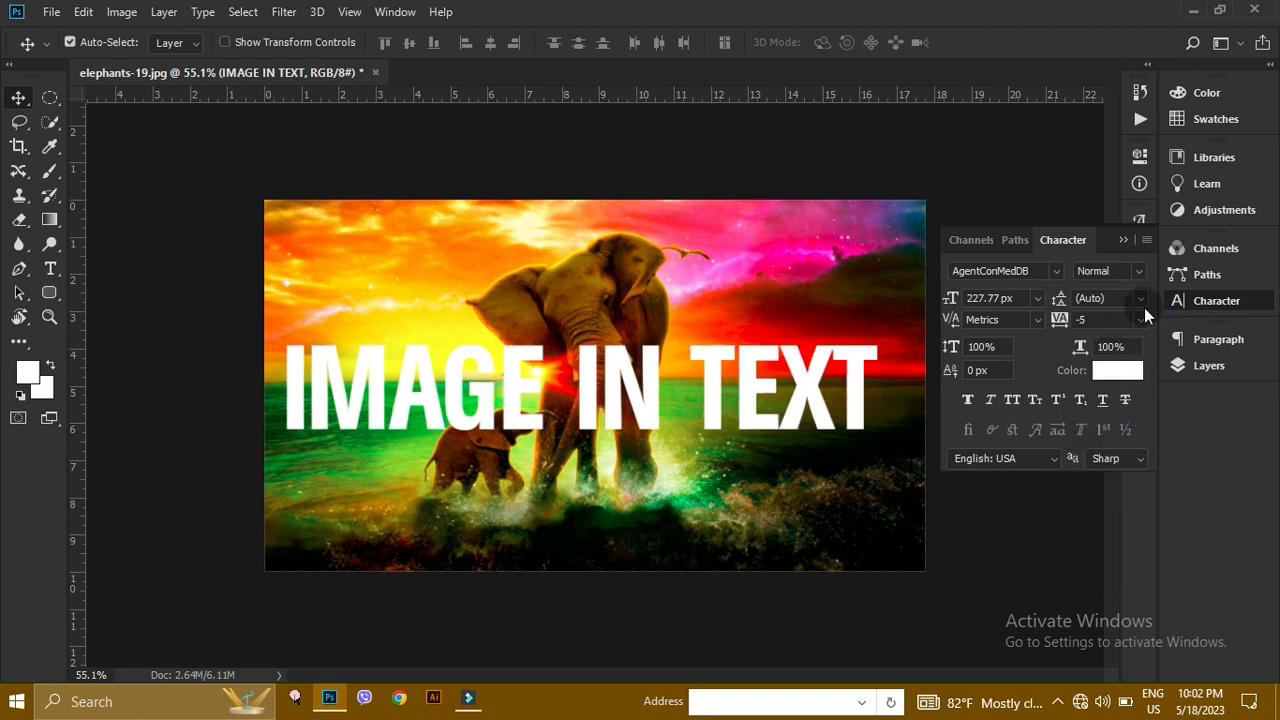
pyautogui.click(1141, 319)
pyautogui.click(1105, 373)
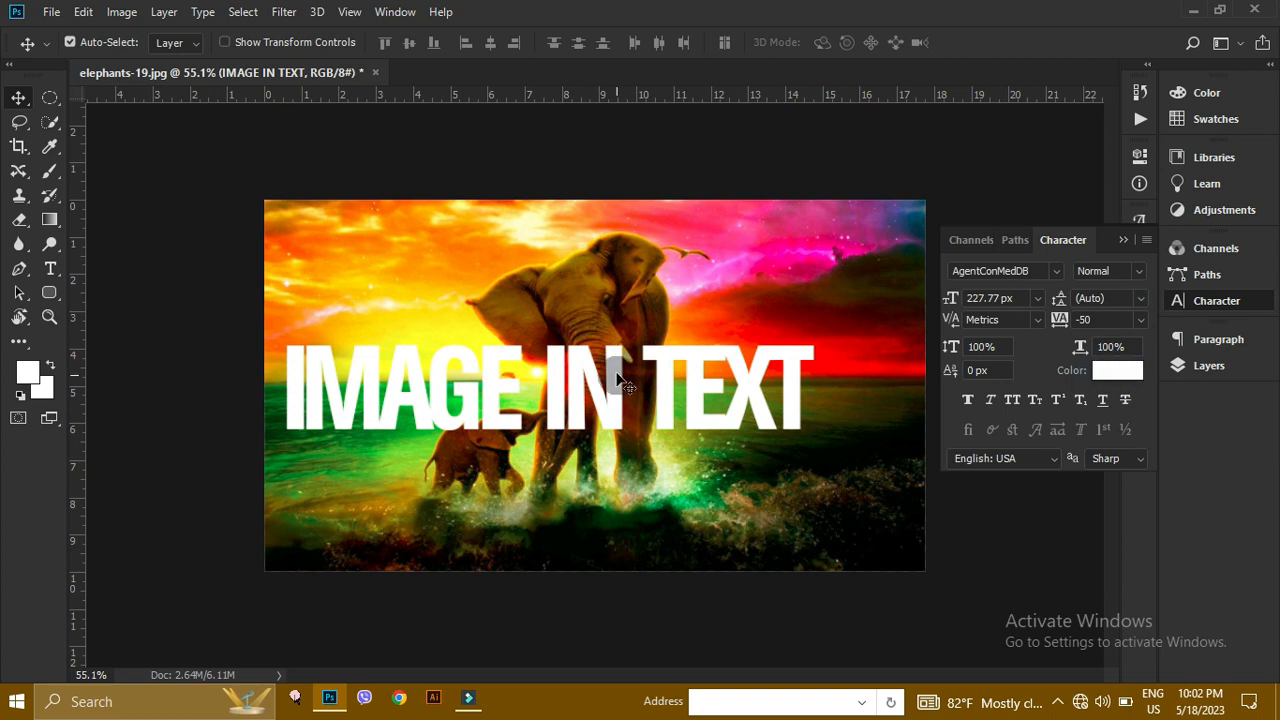
pyautogui.moveTo(655, 352); pyautogui.dragTo(699, 345)
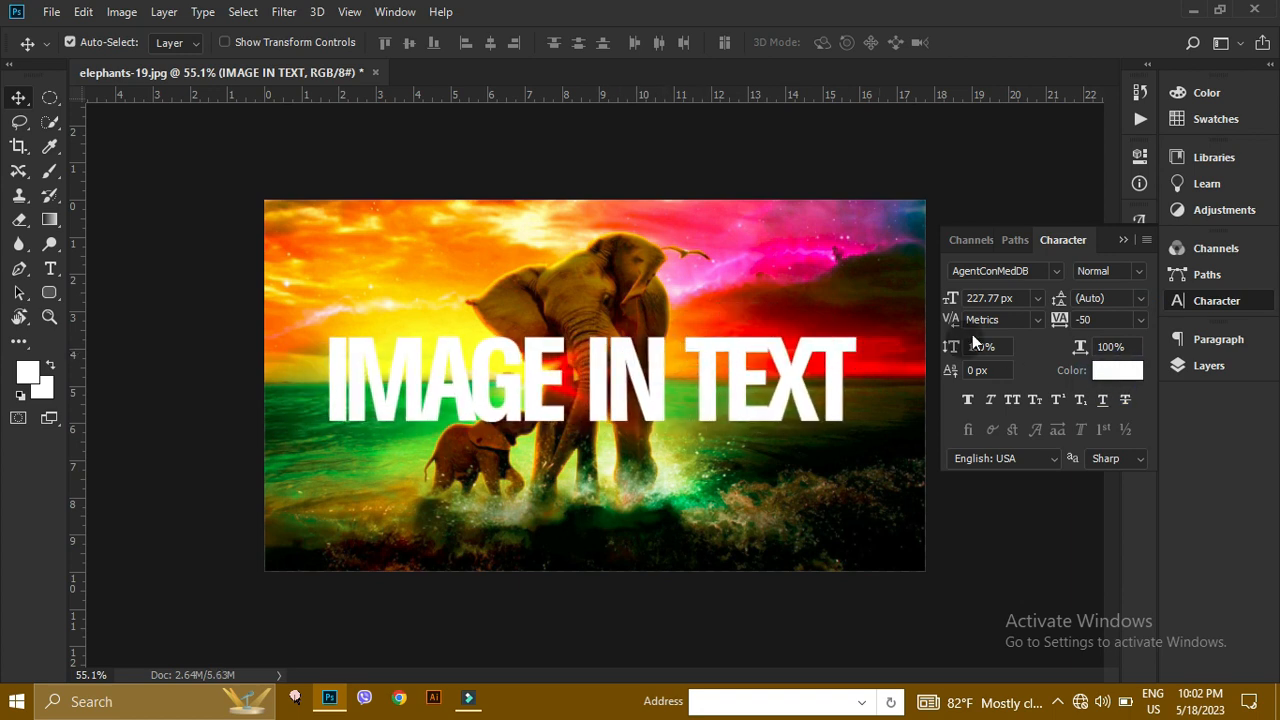
# Set the text's vertical scale to 200% and move it down to the middle of the image
pyautogui.click(1110, 298)
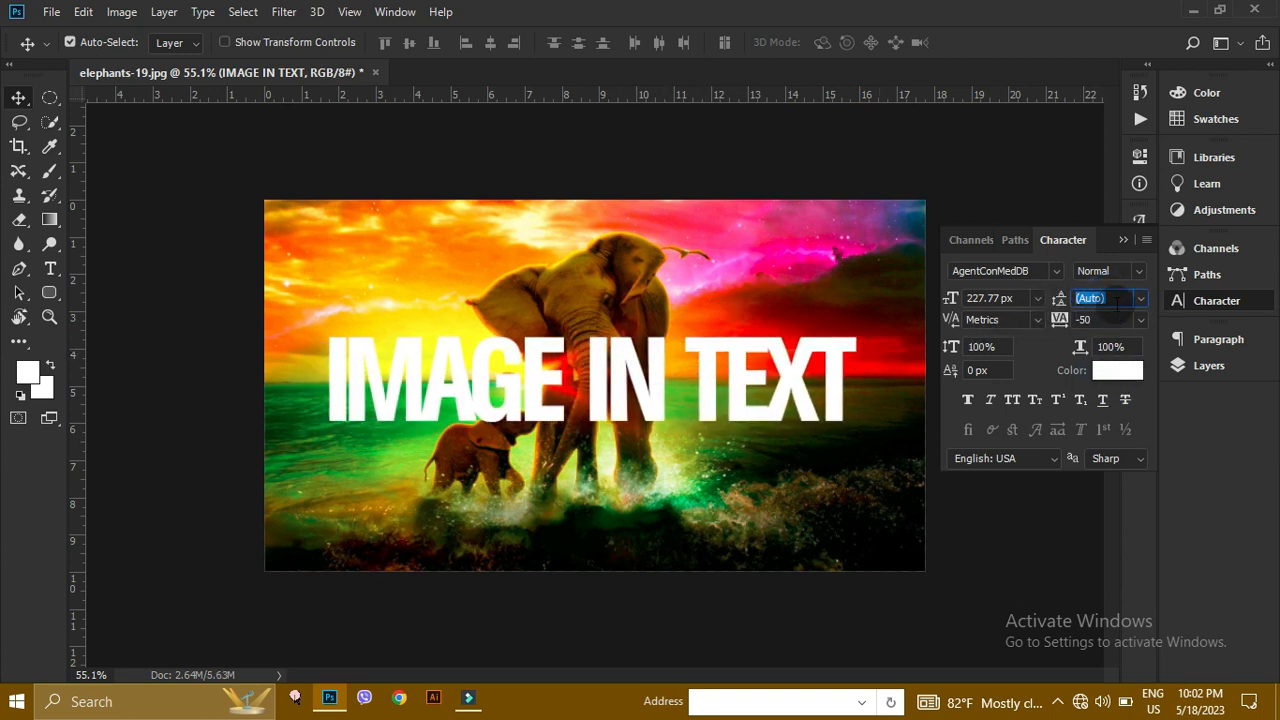
pyautogui.click(1108, 298)
pyautogui.click(985, 346)
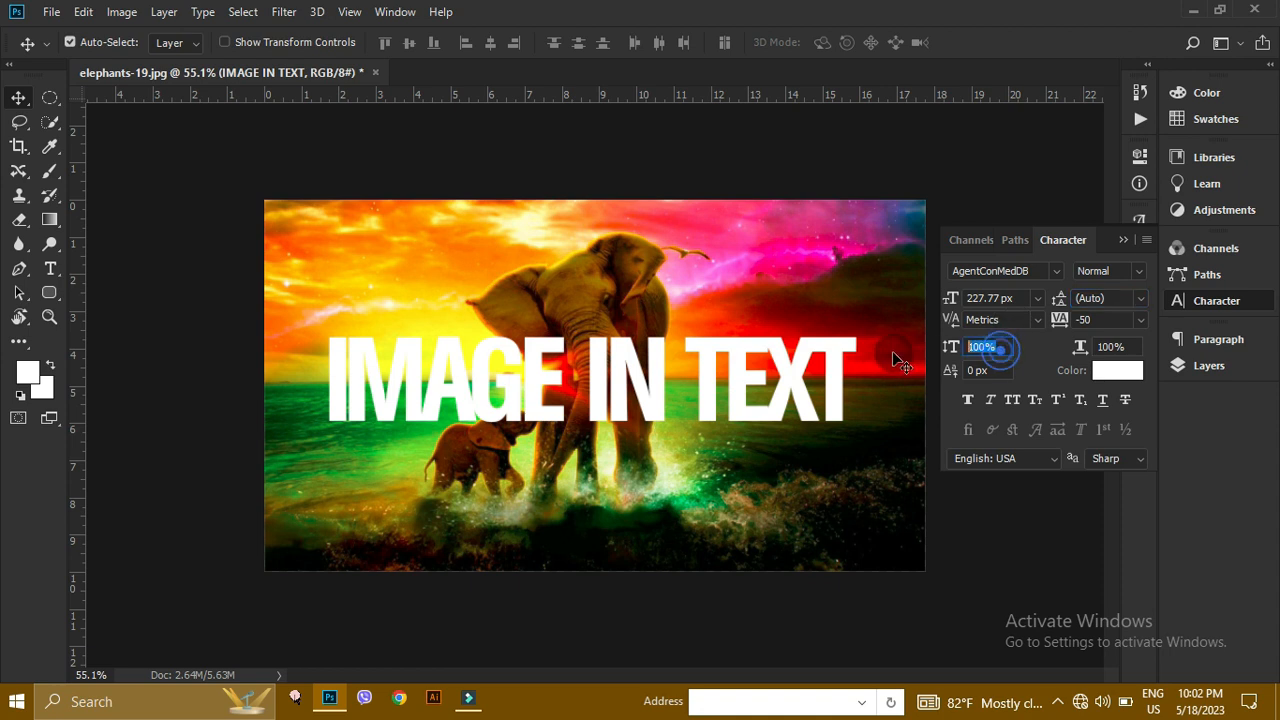
pyautogui.write('200')
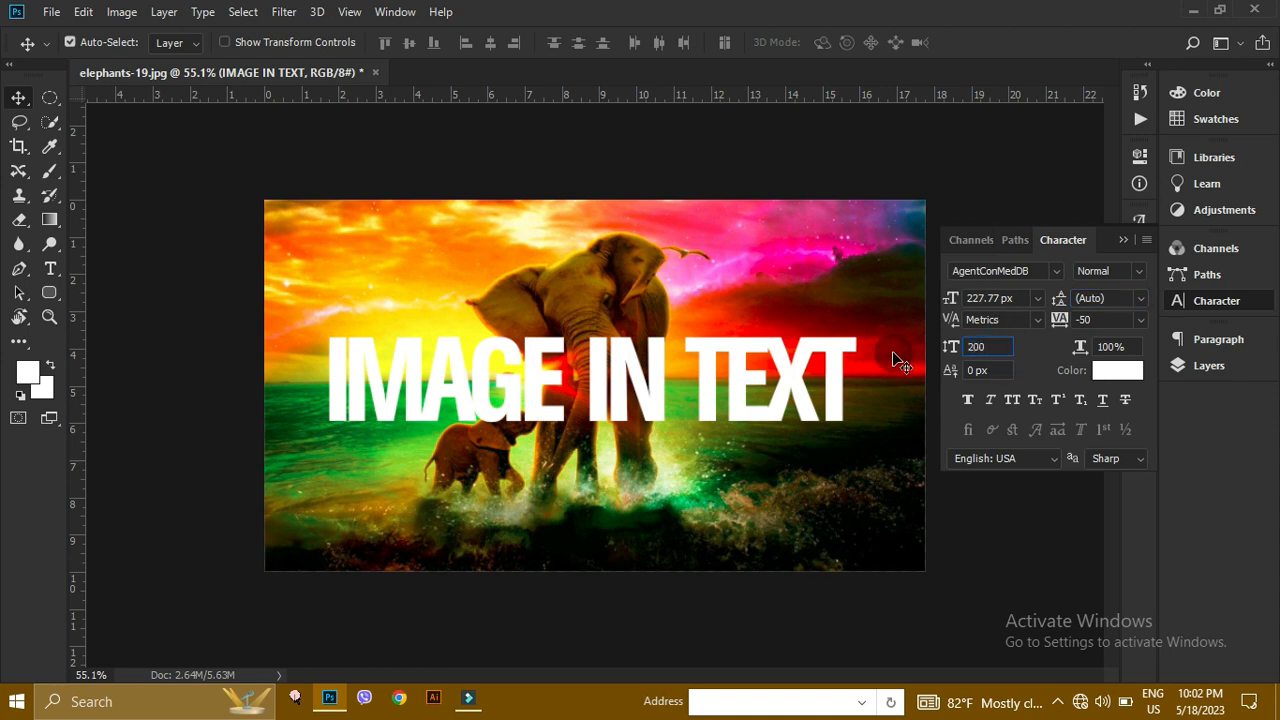
pyautogui.press('Return')
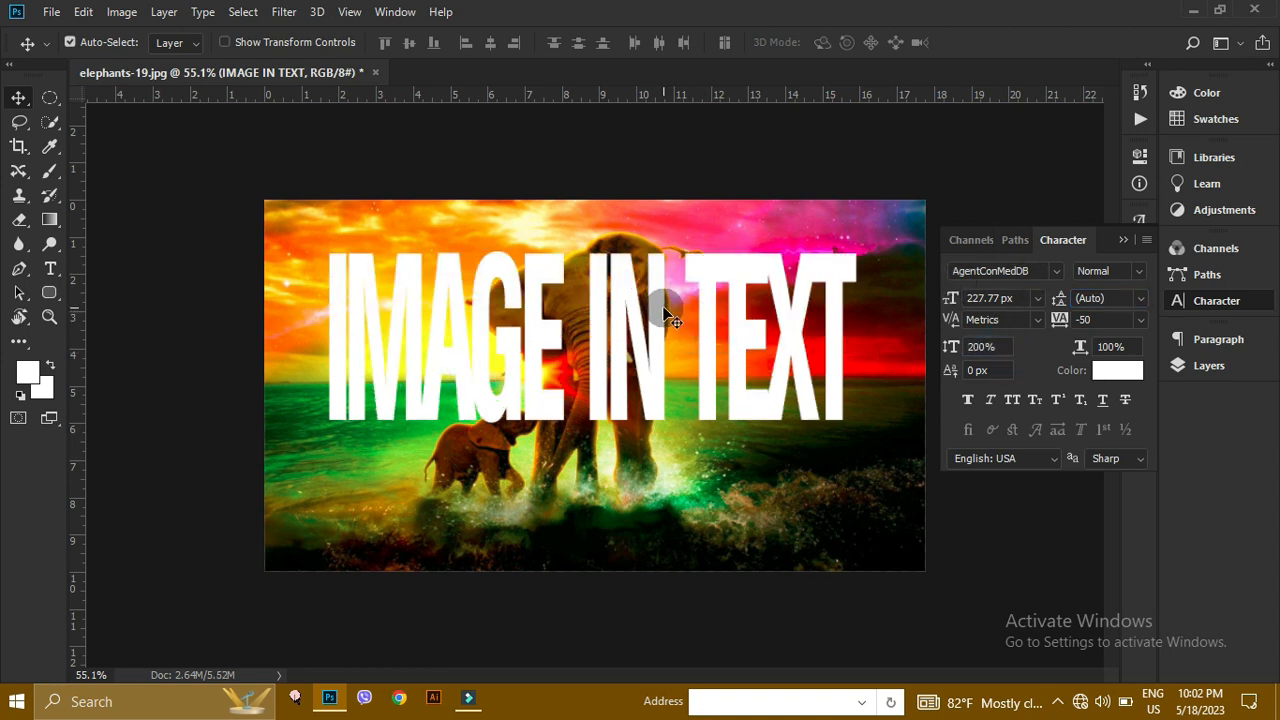
pyautogui.moveTo(669, 315); pyautogui.dragTo(681, 352)
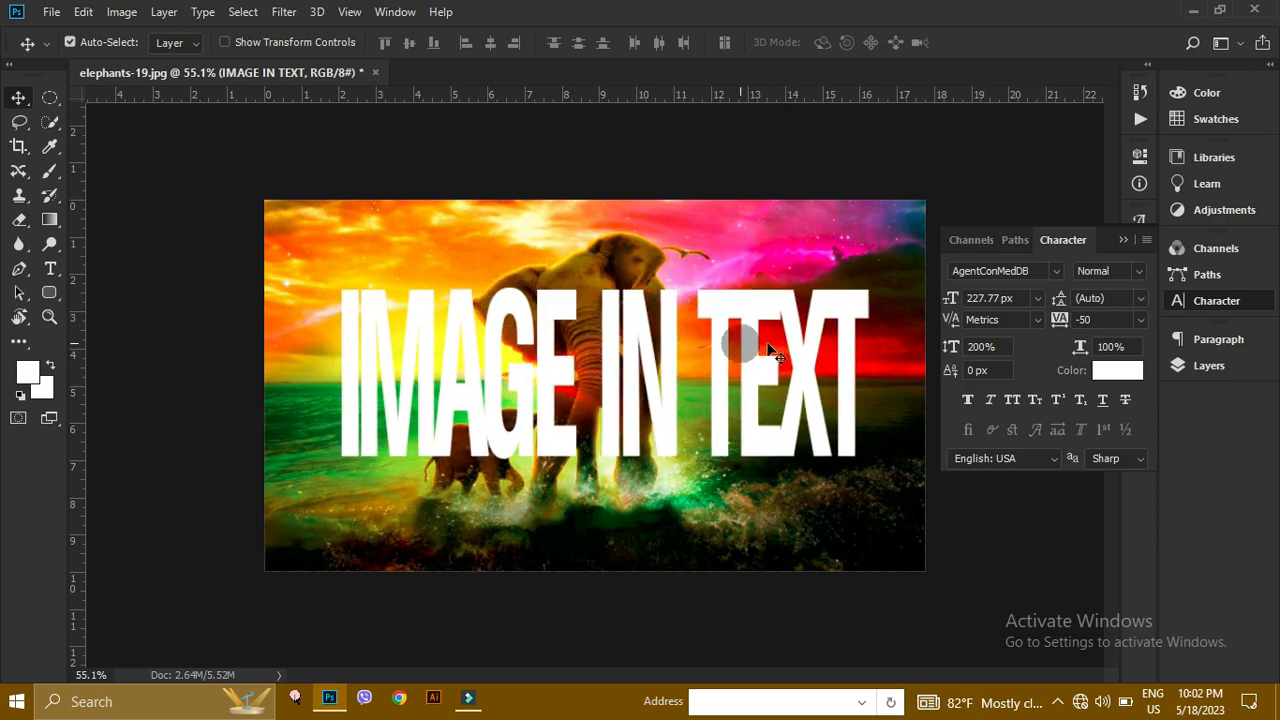
# Preview fonts on the text and set it to Berlin Sans FB Demi Bold
pyautogui.click(1056, 271)
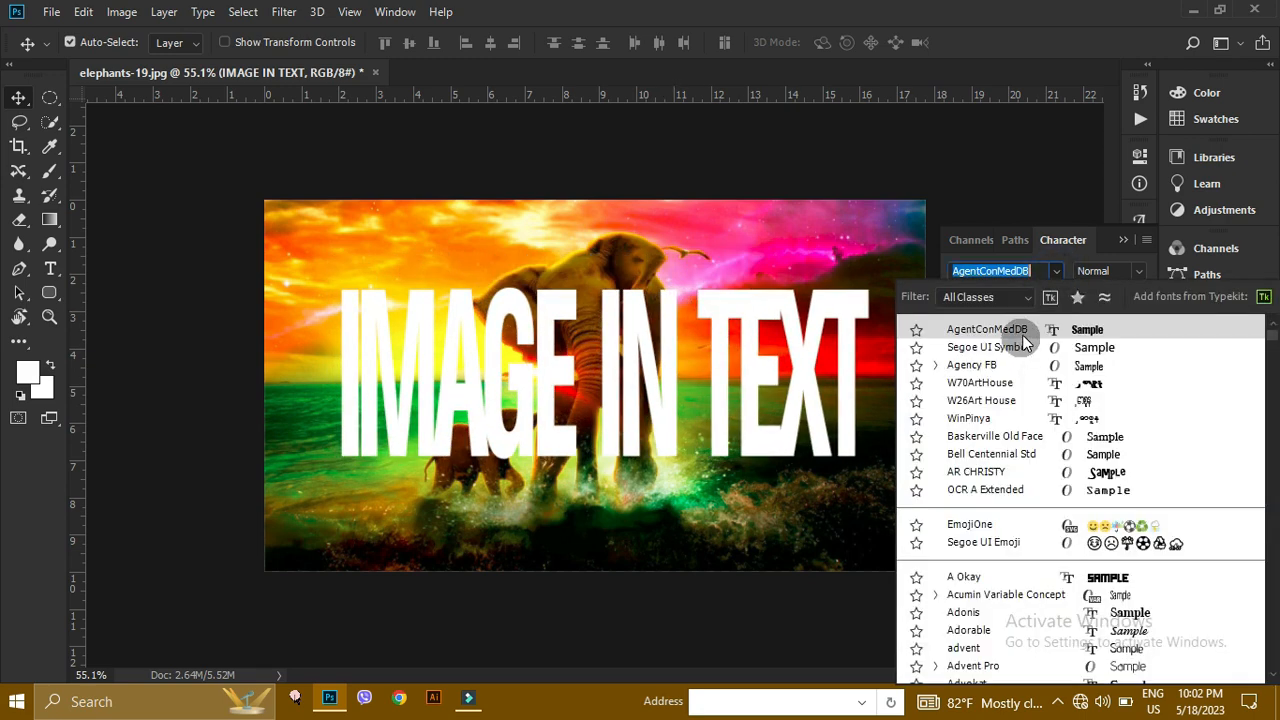
pyautogui.scroll(-5, 1022, 366)
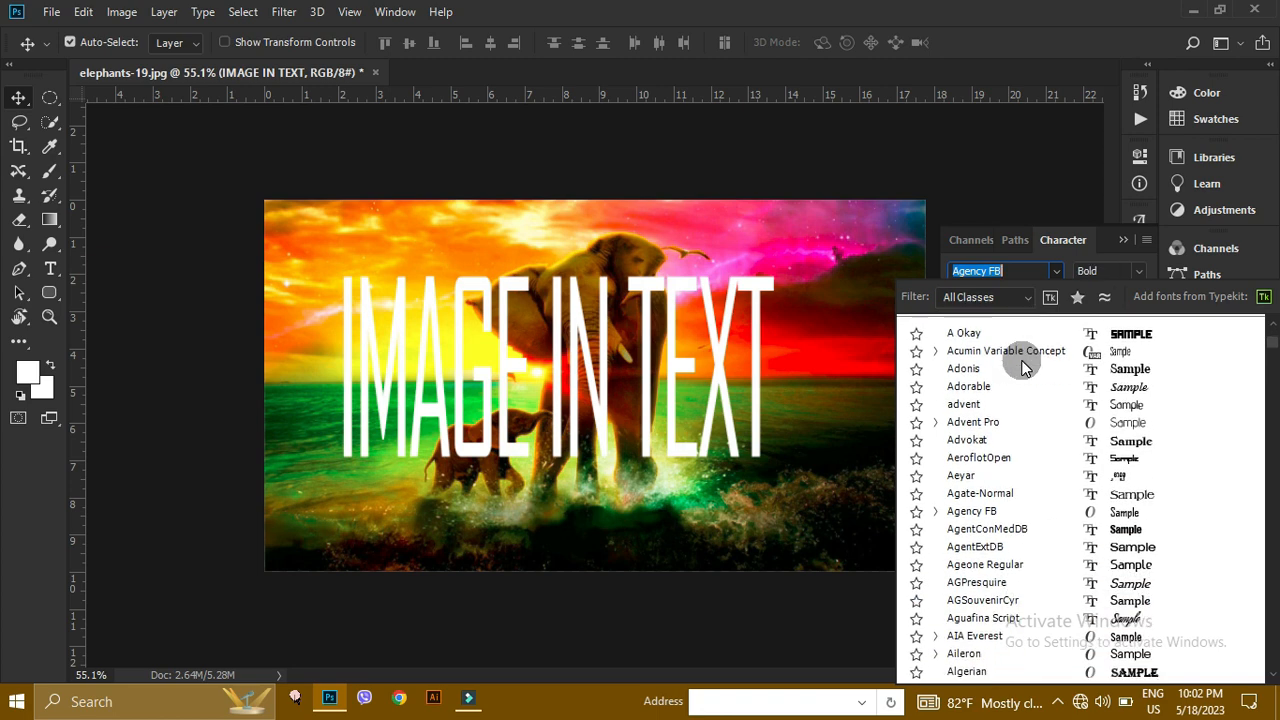
pyautogui.scroll(-3, 1022, 366)
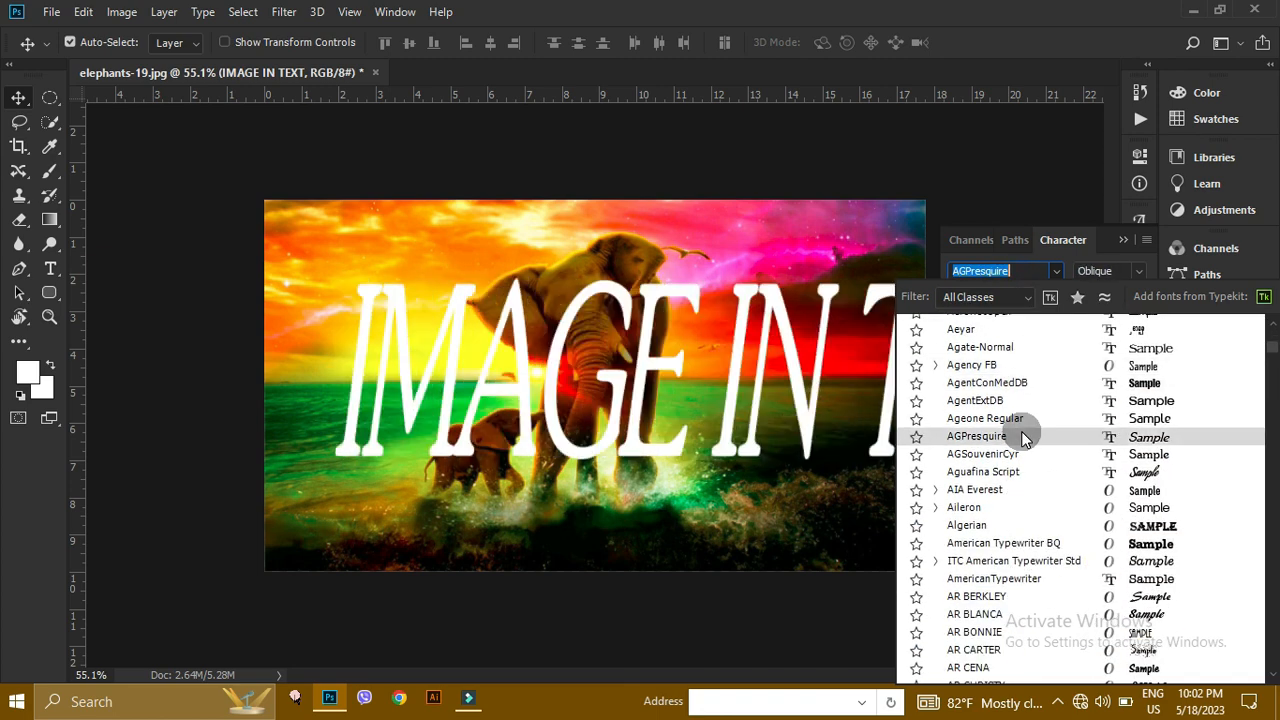
pyautogui.scroll(-6, 1022, 437)
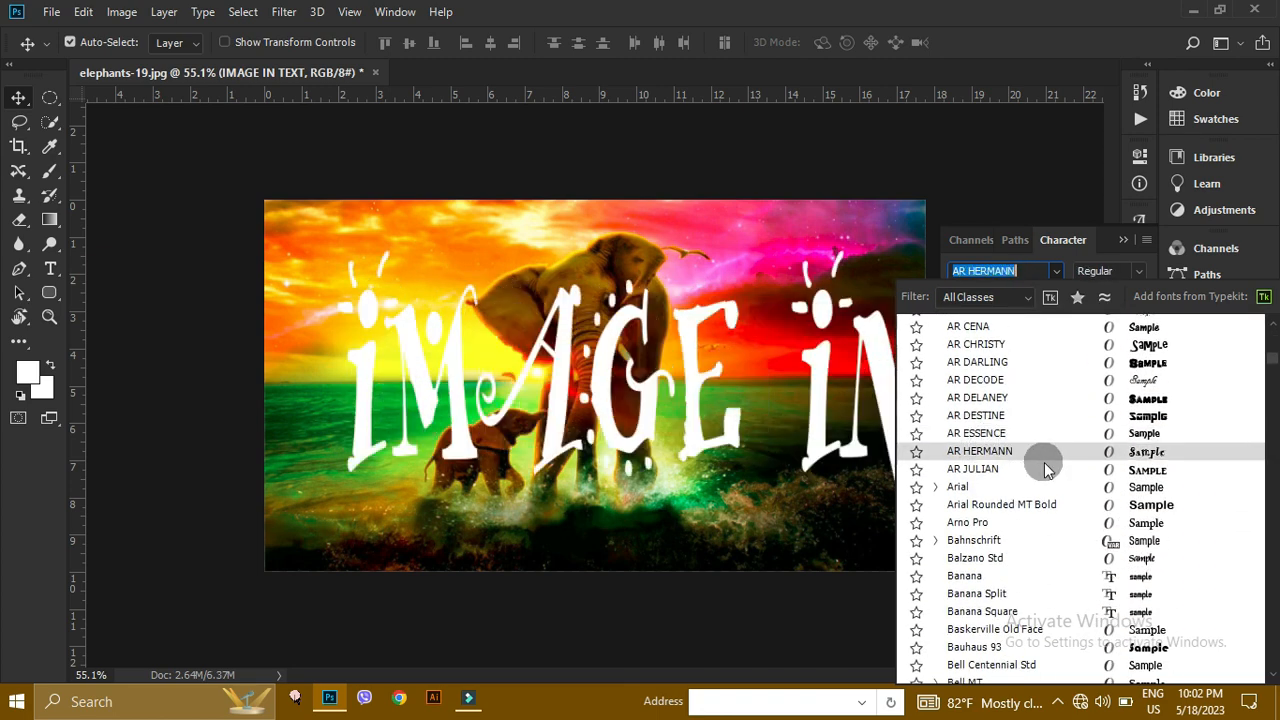
pyautogui.scroll(-3, 1044, 470)
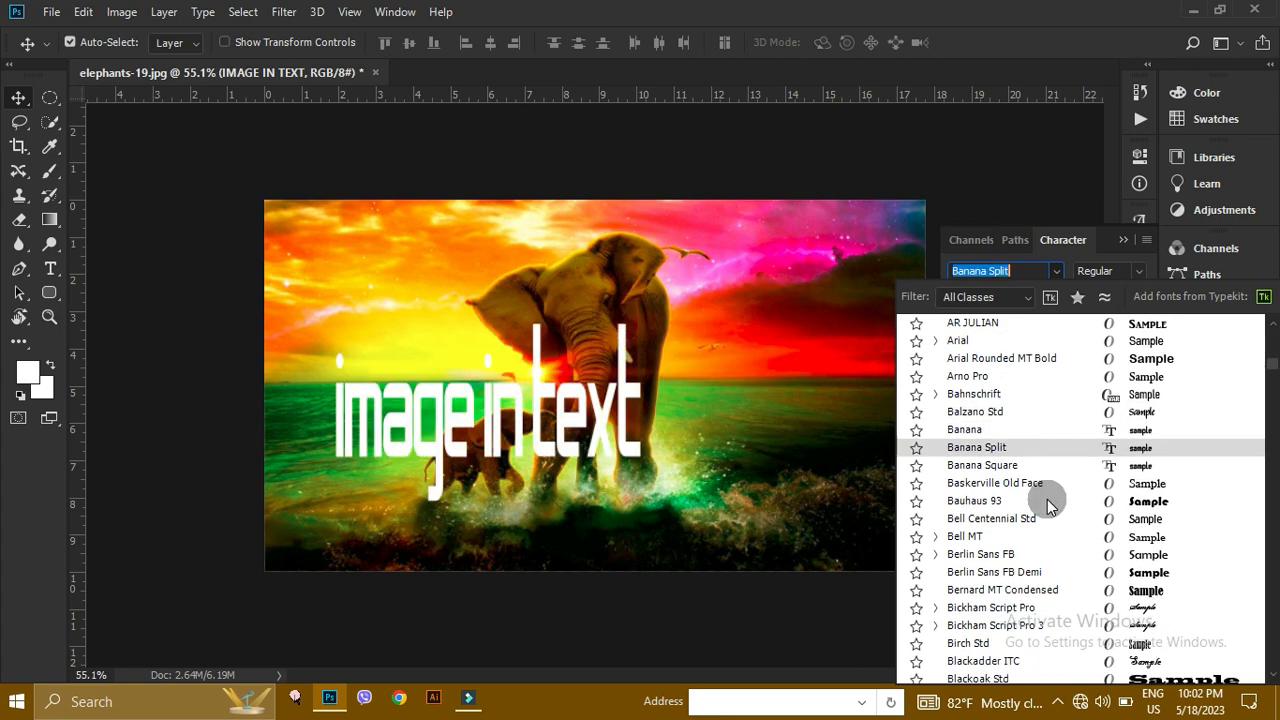
pyautogui.scroll(-1, 1045, 505)
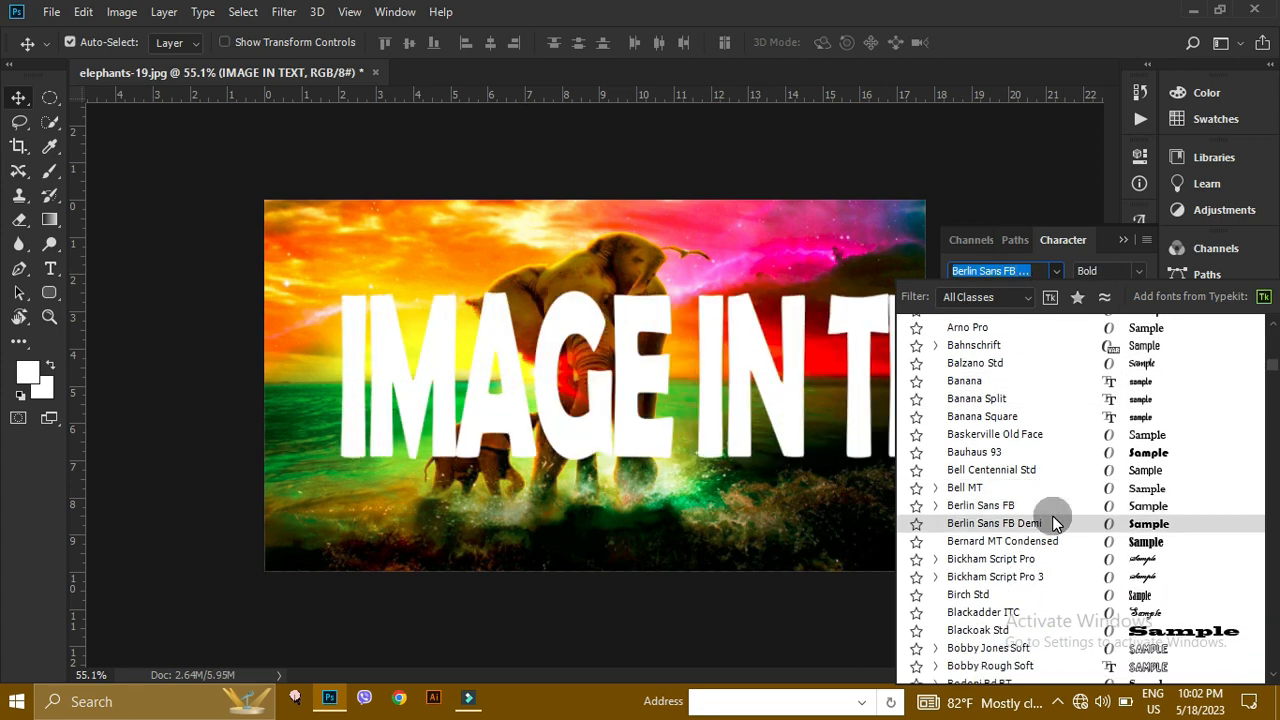
pyautogui.click(1052, 517)
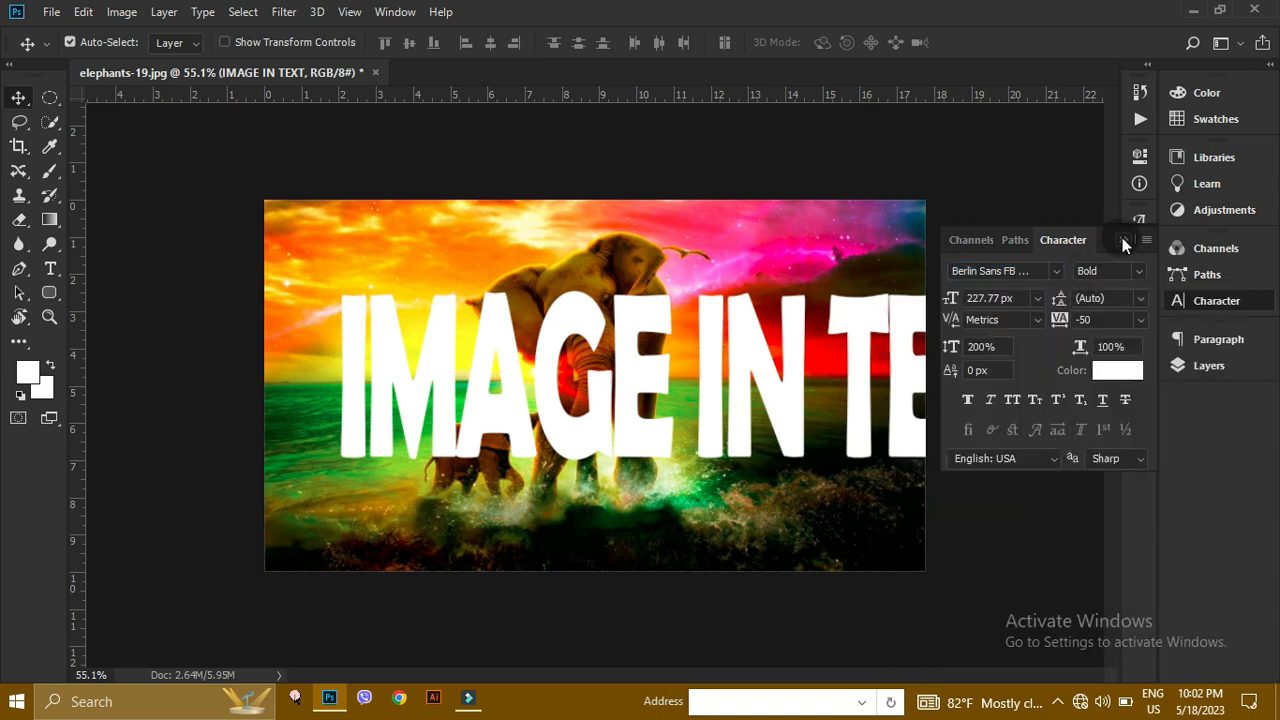
pyautogui.click(1122, 240)
# Scale the IMAGE IN TEXT lettering down proportionally so the whole phrase spans nearly the image's full width, and centre it horizontally
pyautogui.moveTo(800, 363); pyautogui.dragTo(701, 369)
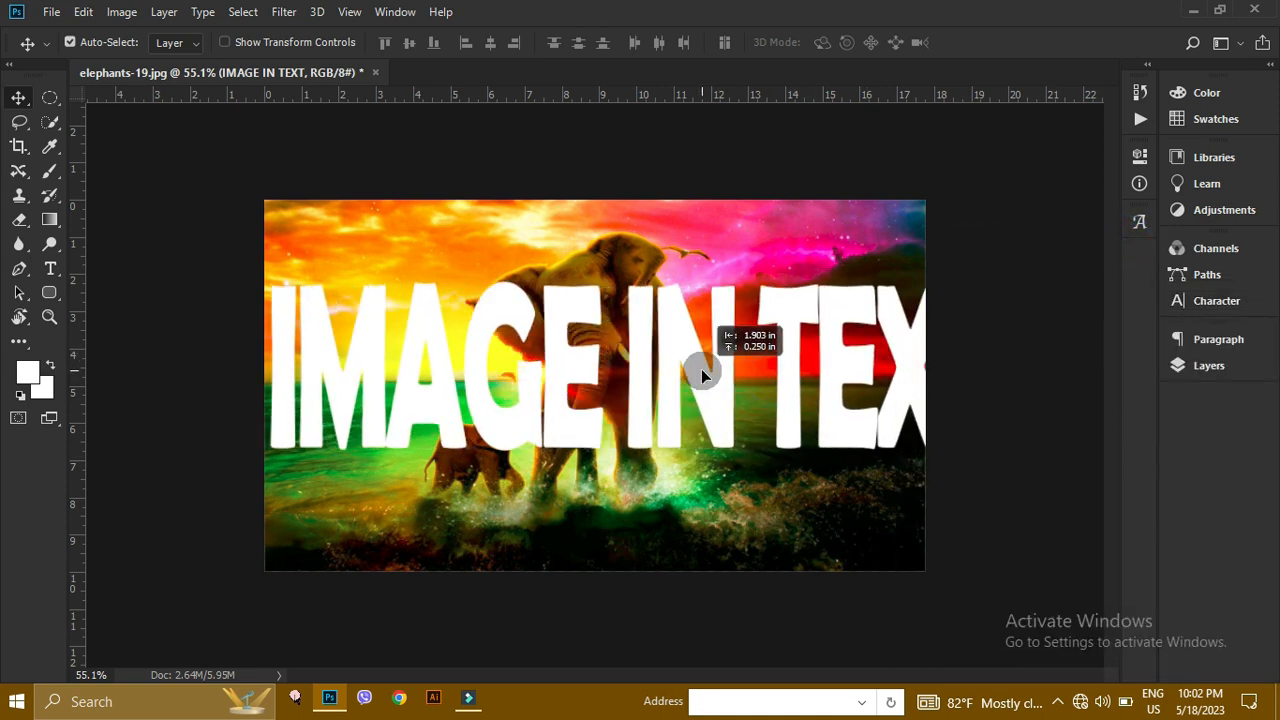
pyautogui.hotkey('ctrl', 't')
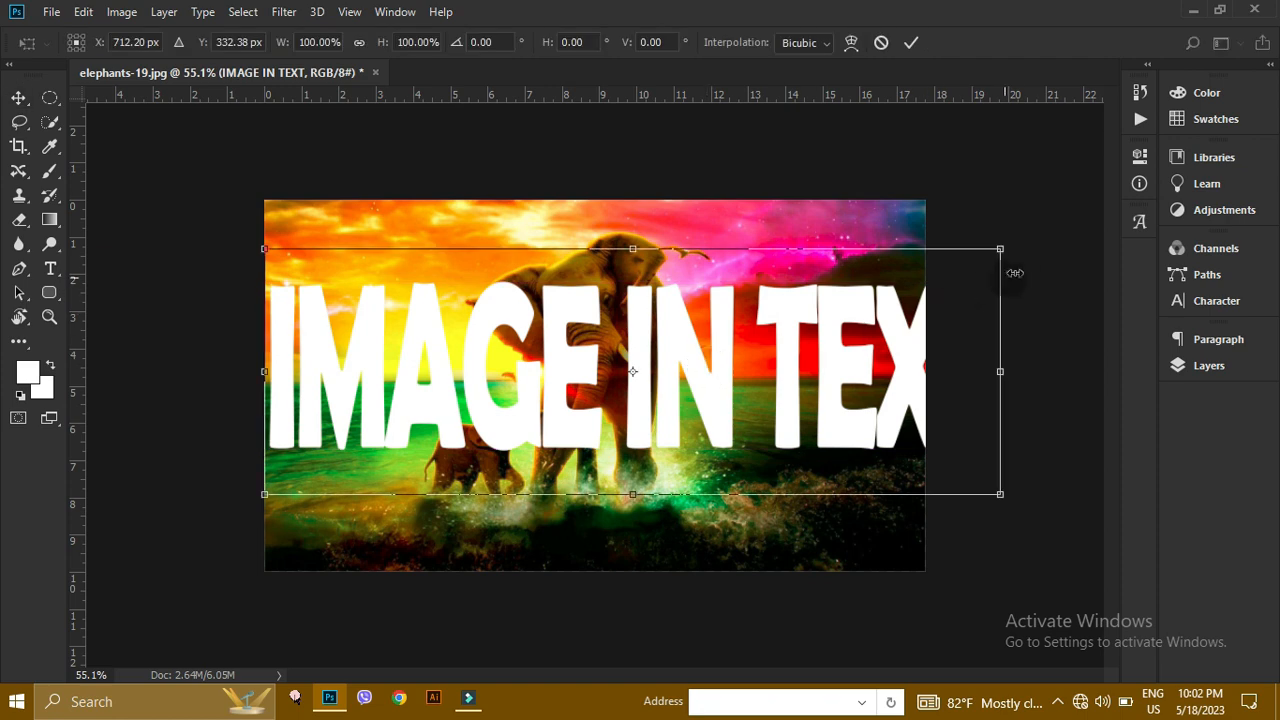
pyautogui.moveTo(1003, 250); pyautogui.dragTo(920, 294)
pyautogui.moveTo(862, 335); pyautogui.dragTo(835, 340)
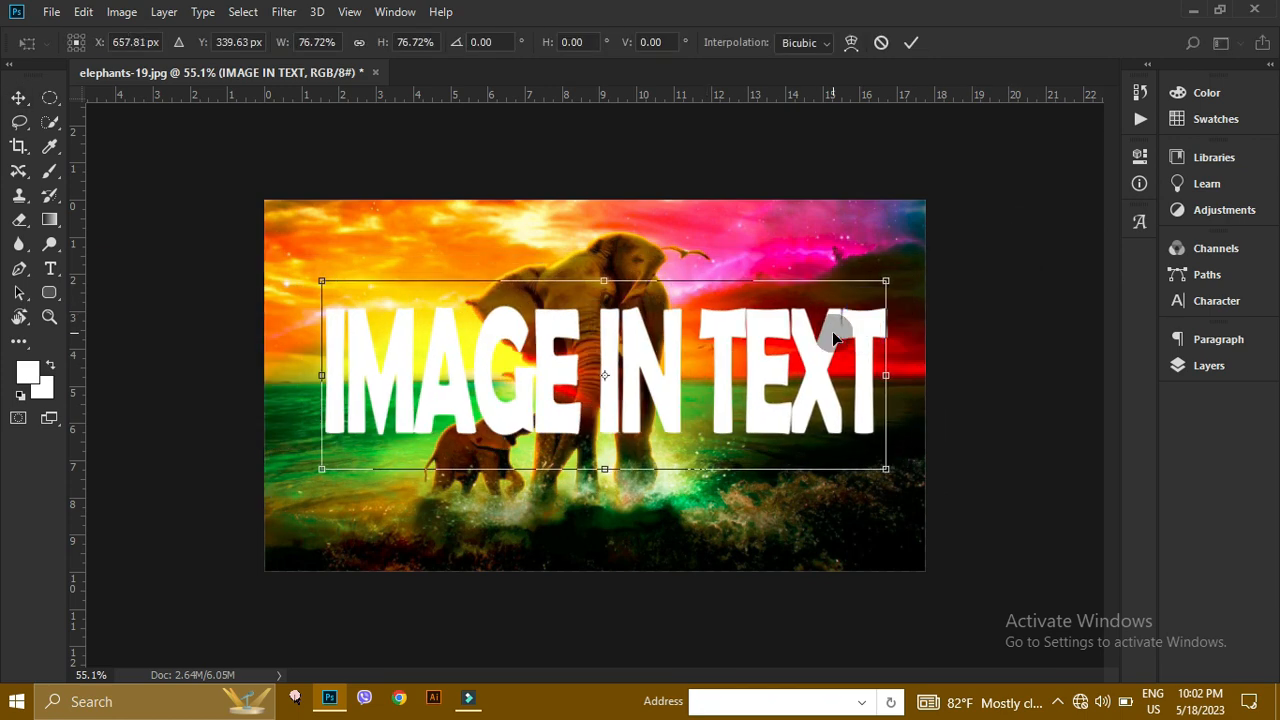
pyautogui.moveTo(886, 282); pyautogui.dragTo(908, 260)
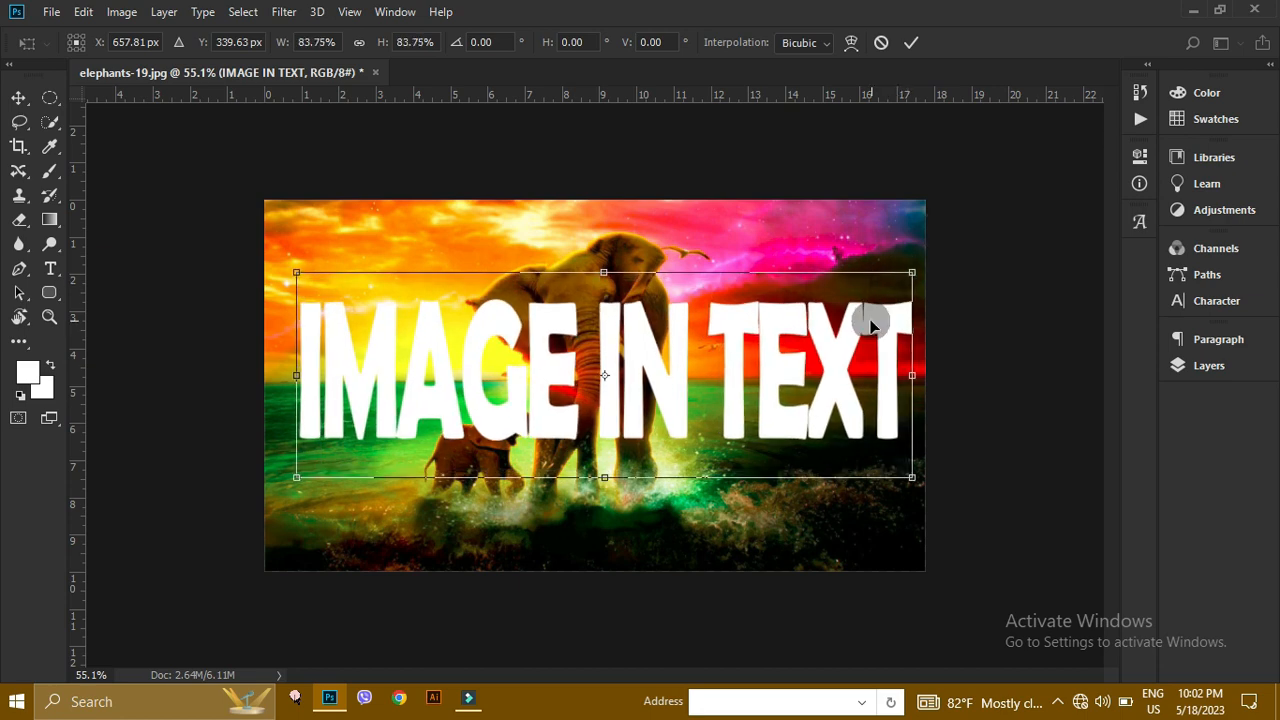
pyautogui.moveTo(871, 320); pyautogui.dragTo(858, 325)
pyautogui.moveTo(897, 276); pyautogui.dragTo(903, 266)
pyautogui.press('Return')
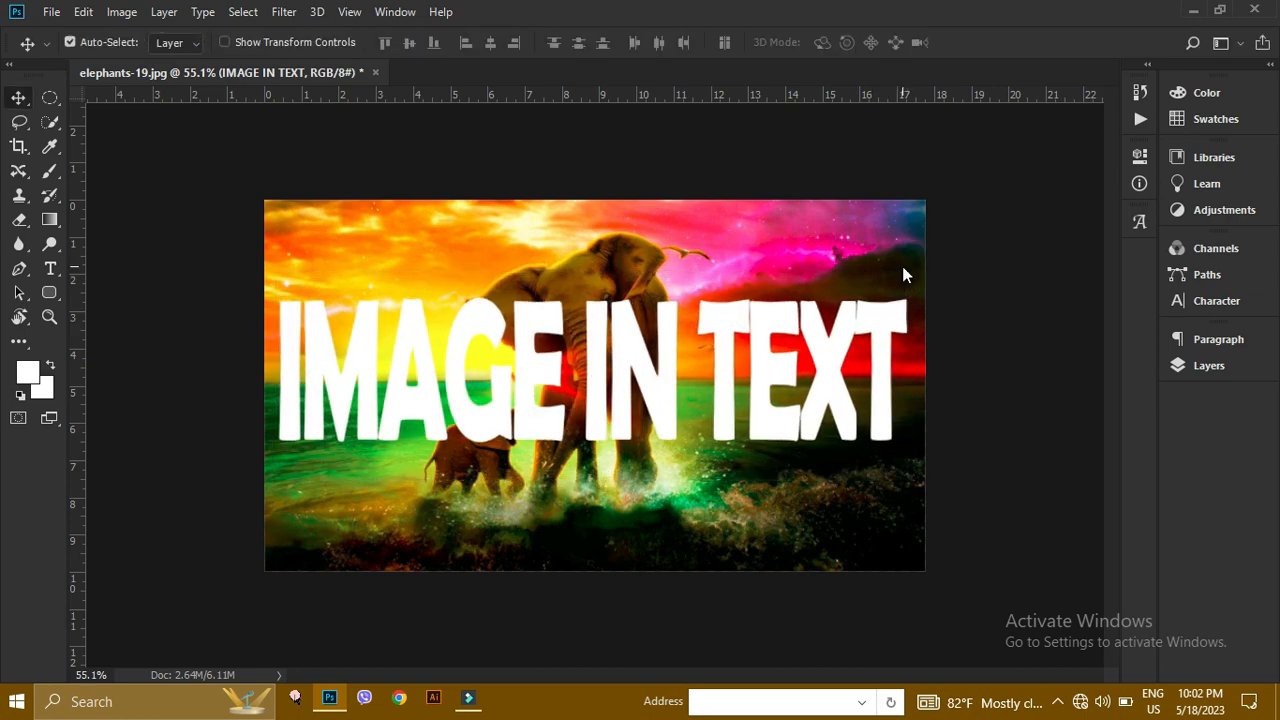
# Move the IMAGE IN TEXT layer beneath Layer 0, releasing a trial clipping mask between the two layers first
pyautogui.click(1197, 365)
pyautogui.moveTo(1080, 337)
pyautogui.mouseDown()
pyautogui.moveTo(1080, 385)
pyautogui.moveTo(1072, 360)
pyautogui.mouseUp()
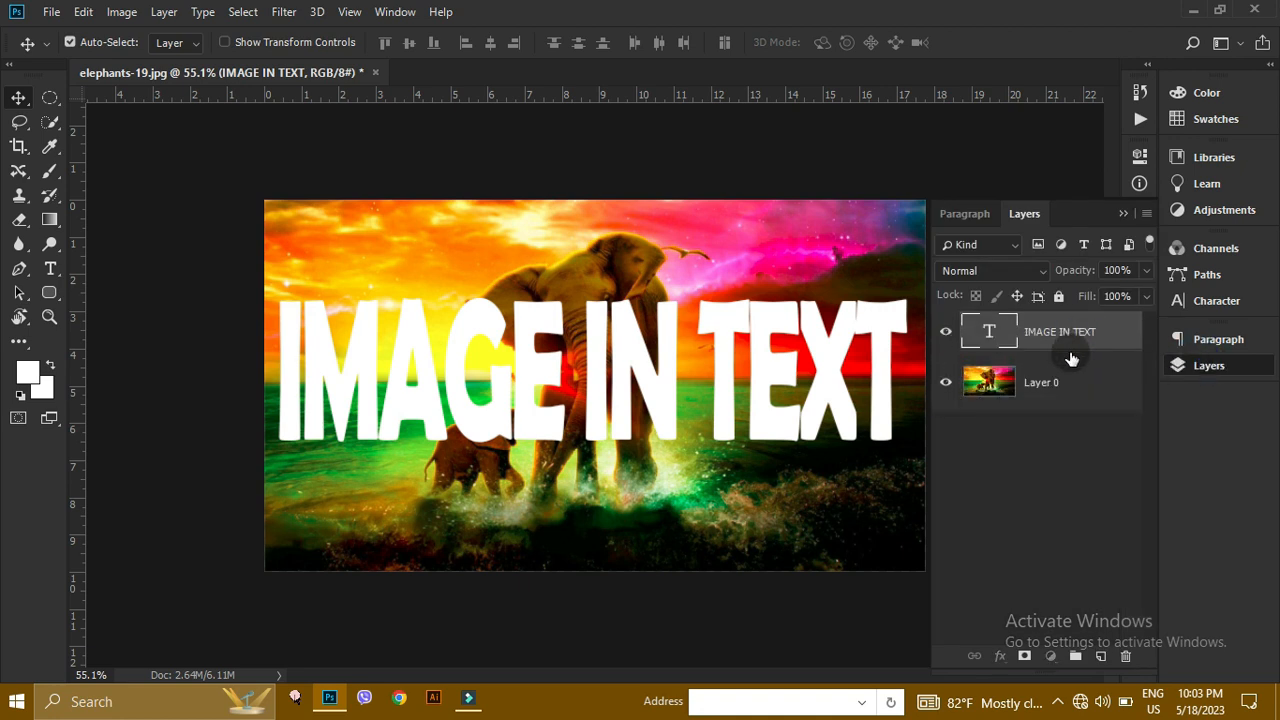
pyautogui.click(1067, 362)
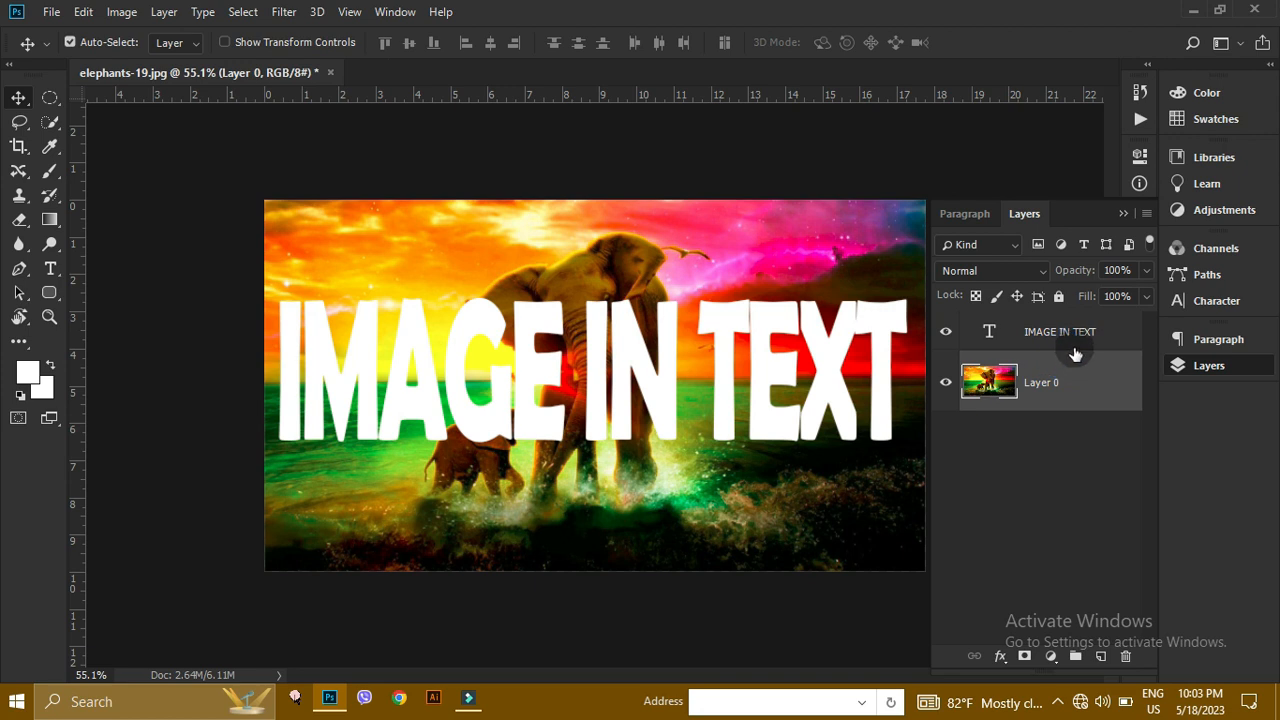
pyautogui.click(1076, 344)
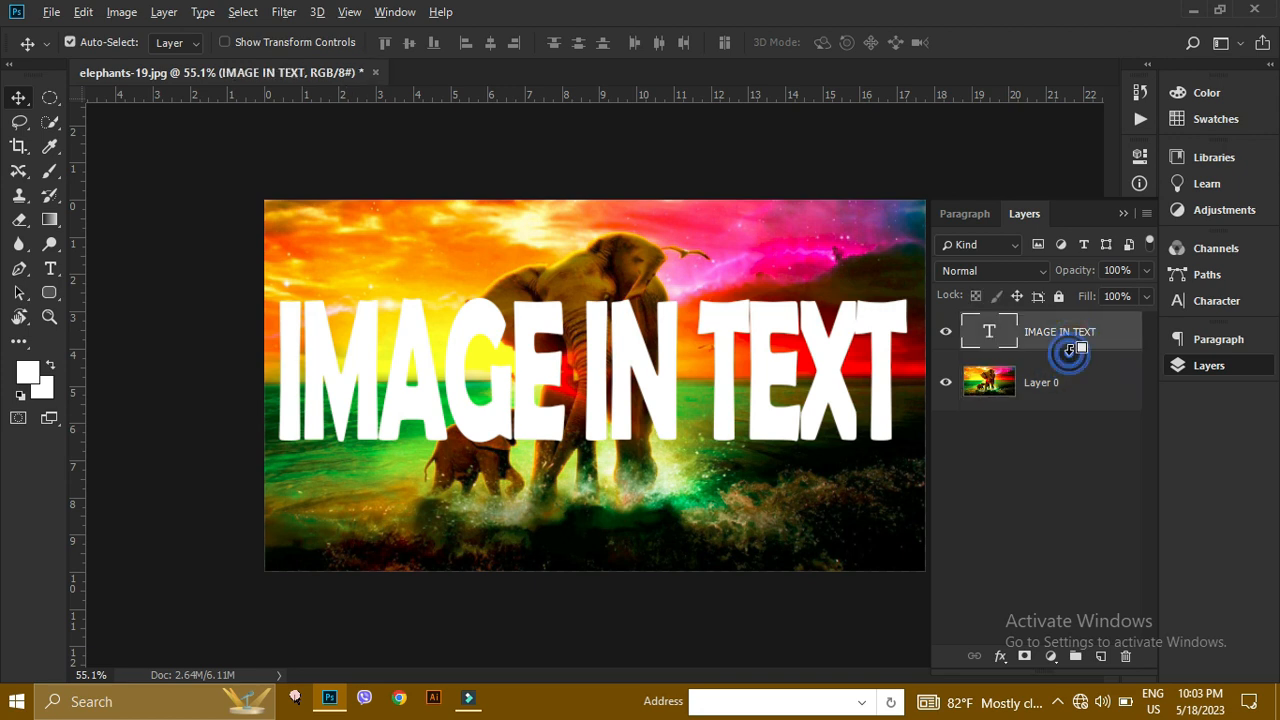
pyautogui.keyDown('alt'); pyautogui.click(1075, 348); pyautogui.keyUp('alt')
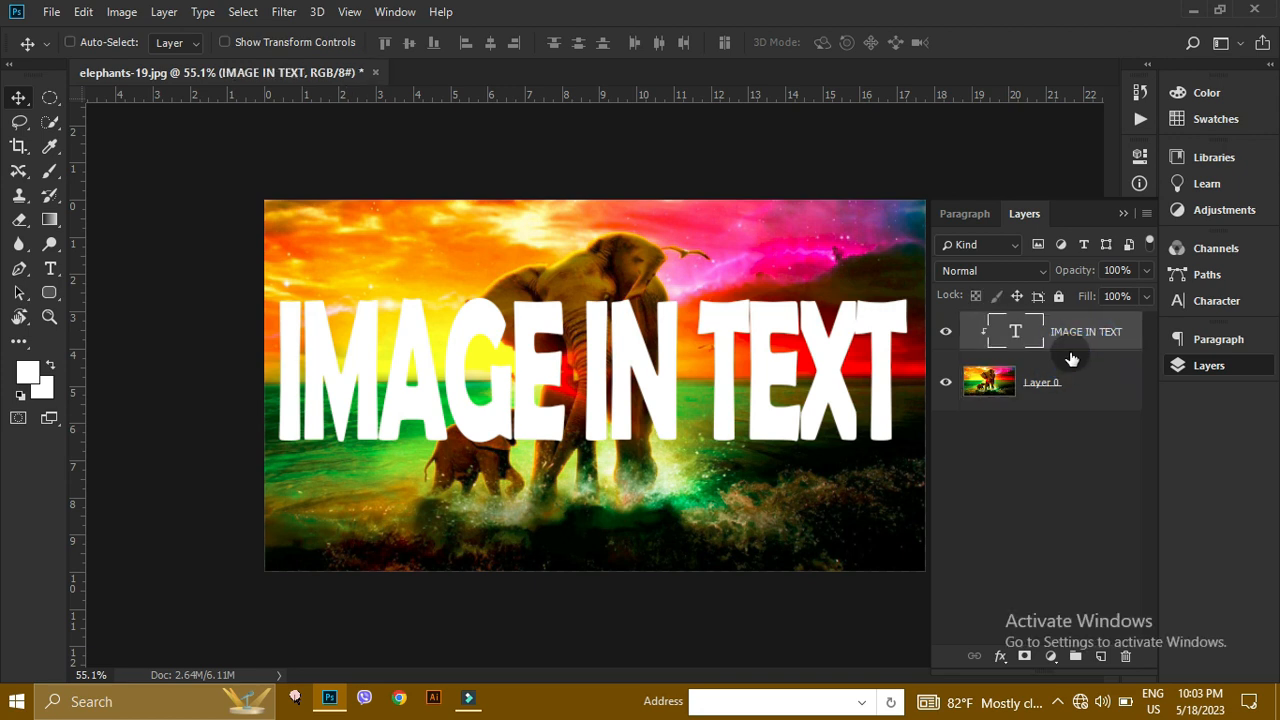
pyautogui.keyDown('alt'); pyautogui.click(1071, 357); pyautogui.keyUp('alt')
pyautogui.moveTo(1066, 369)
pyautogui.mouseDown()
pyautogui.moveTo(1082, 389)
pyautogui.moveTo(1076, 378)
pyautogui.mouseUp()
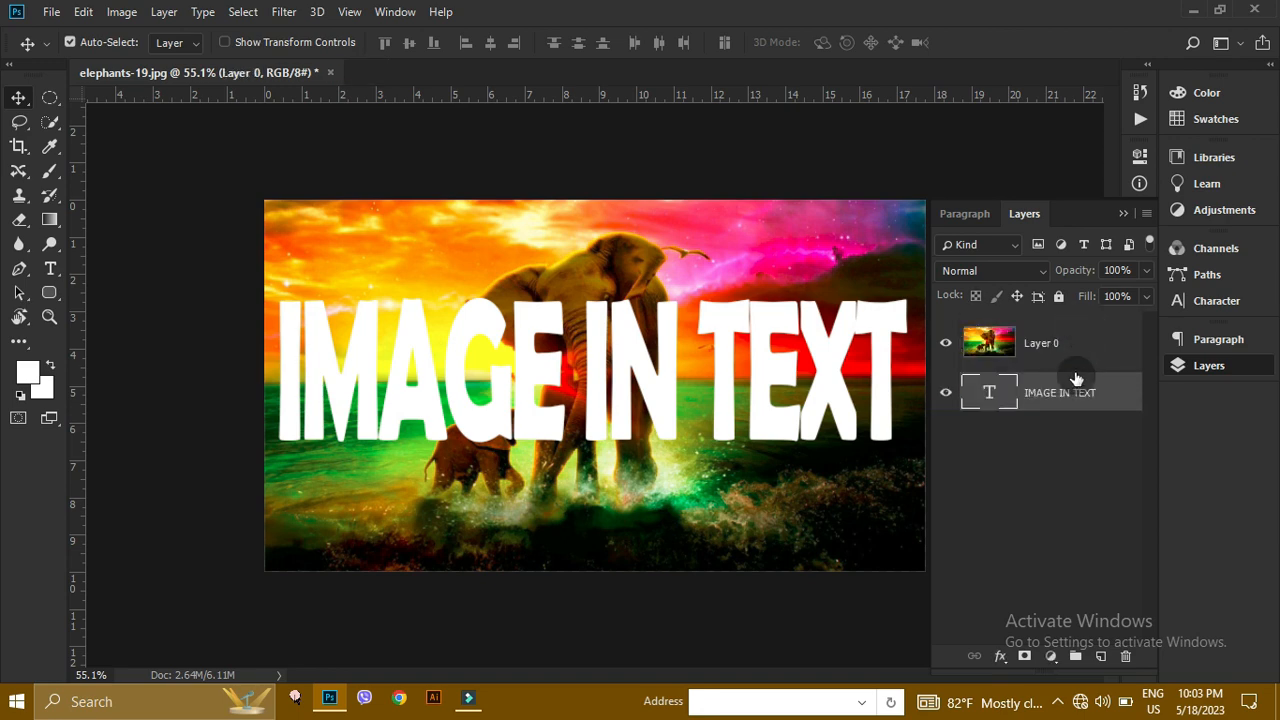
# Try clipping Layer 0 to the text, release the clipping, and duplicate Layer 0
pyautogui.keyDown('alt'); pyautogui.click(1075, 362); pyautogui.keyUp('alt')
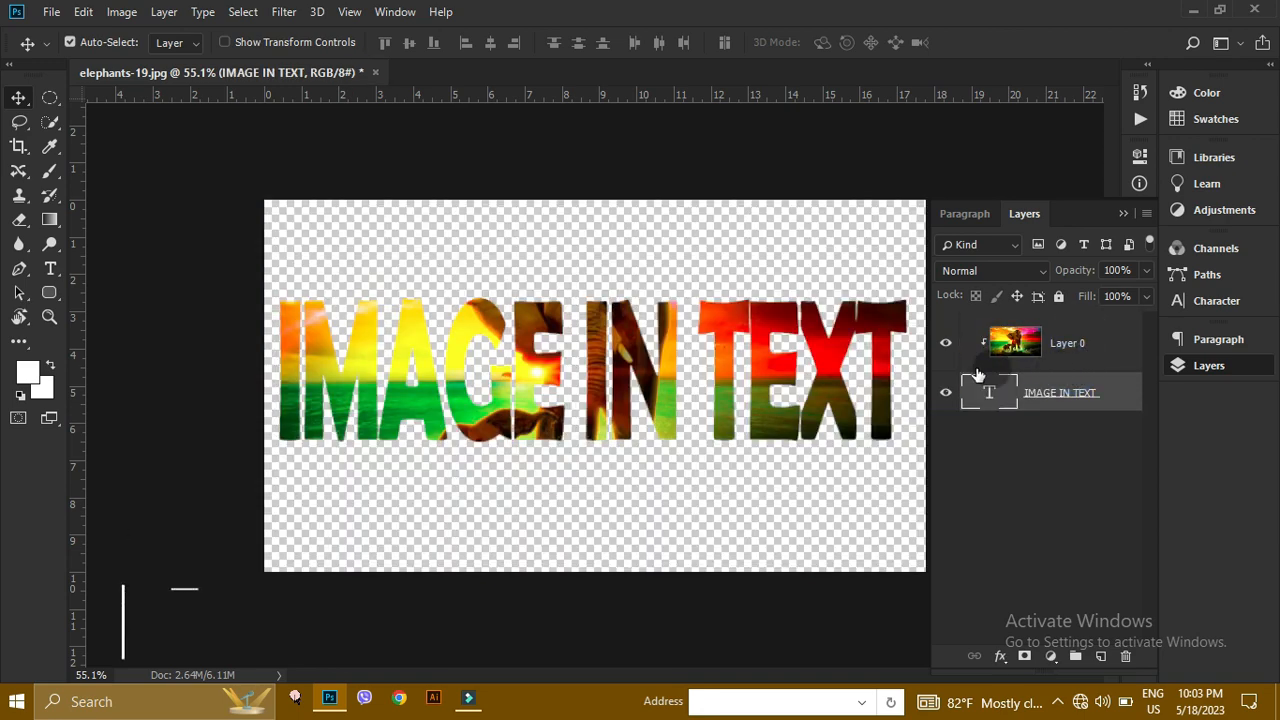
pyautogui.keyDown('alt'); pyautogui.click(1054, 368); pyautogui.keyUp('alt')
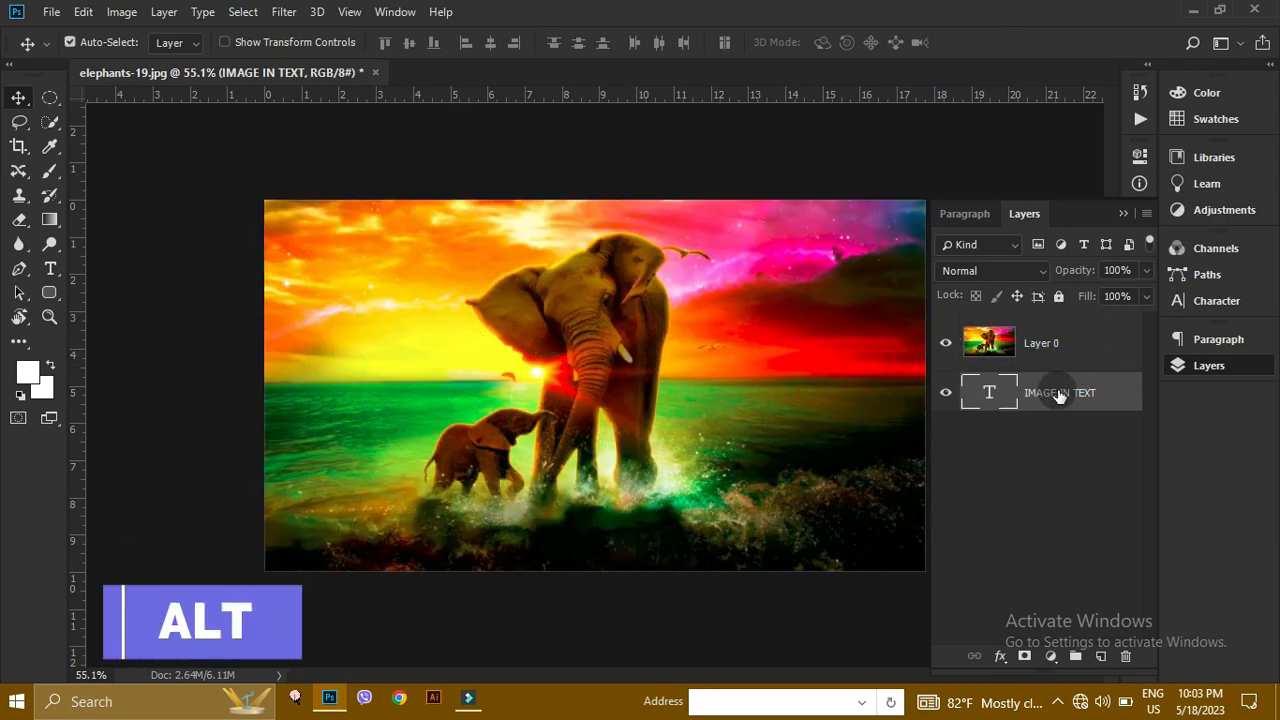
pyautogui.click(1060, 358)
pyautogui.hotkey('ctrl', 'j')
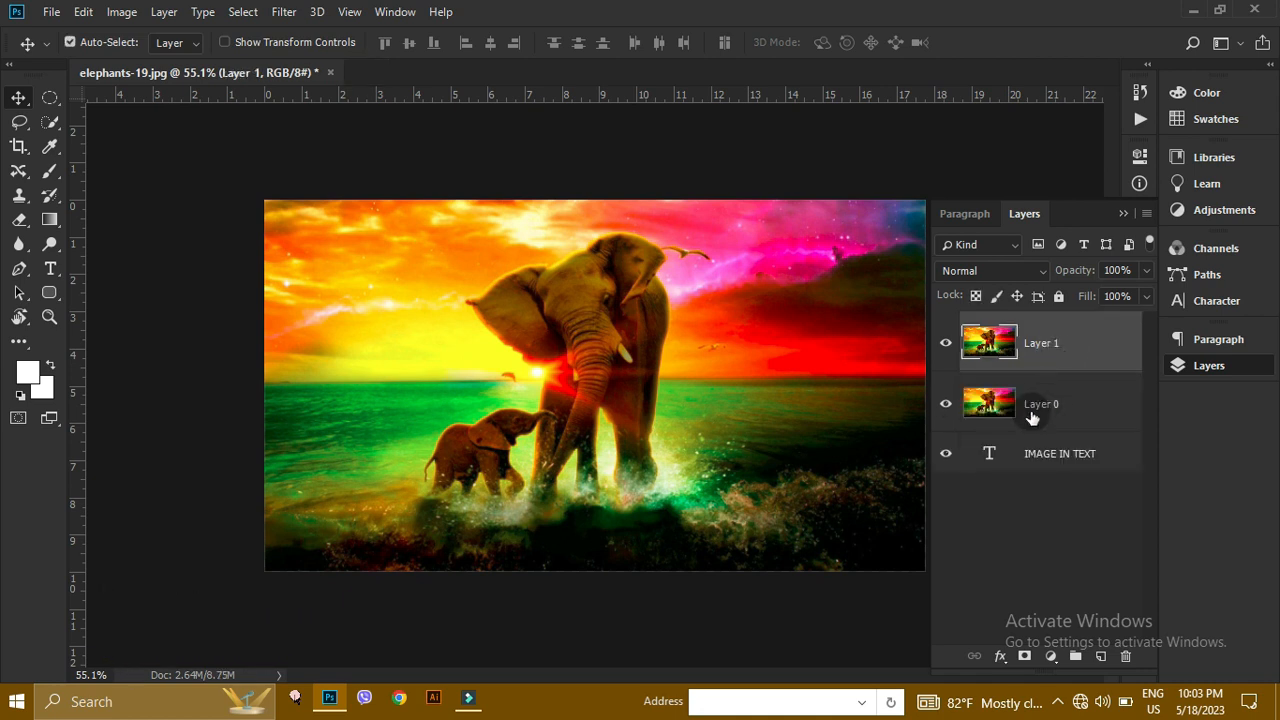
# Clip Layer 0 to the IMAGE IN TEXT layer and hide the duplicate picture above it
pyautogui.click(1031, 413)
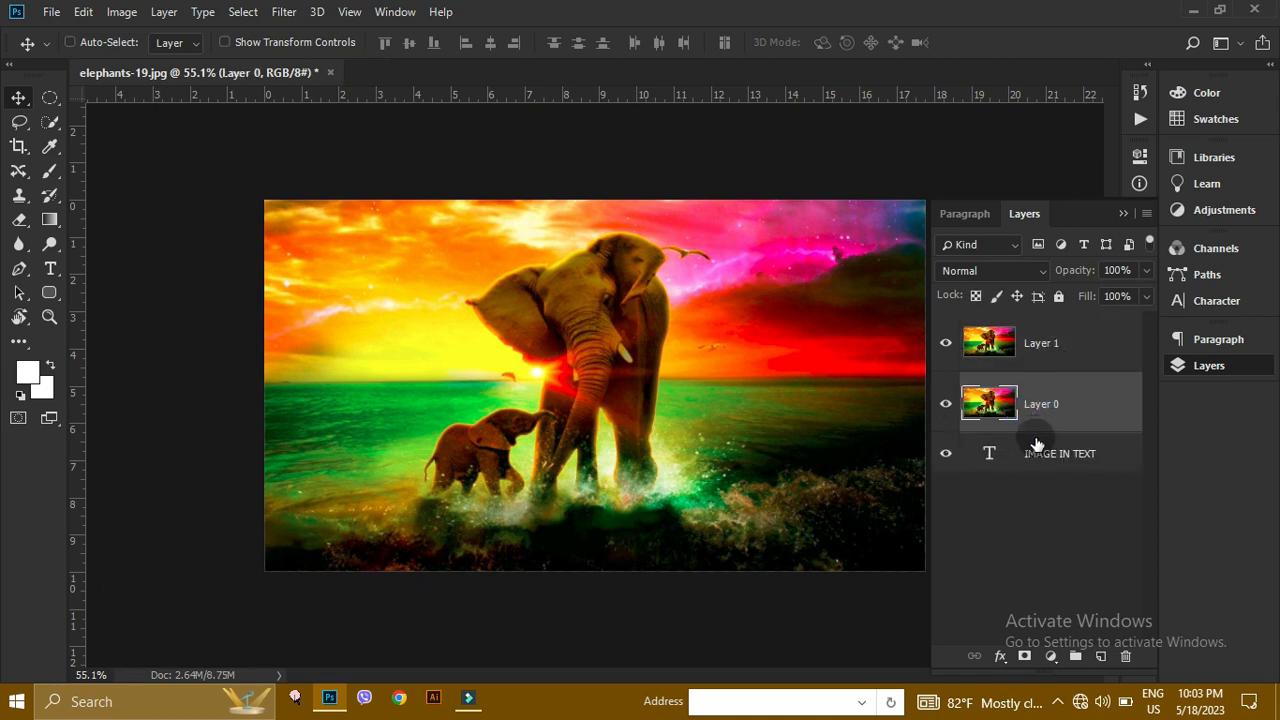
pyautogui.keyDown('ctrl'); pyautogui.click(1044, 425); pyautogui.keyUp('ctrl')
pyautogui.click(1042, 433)
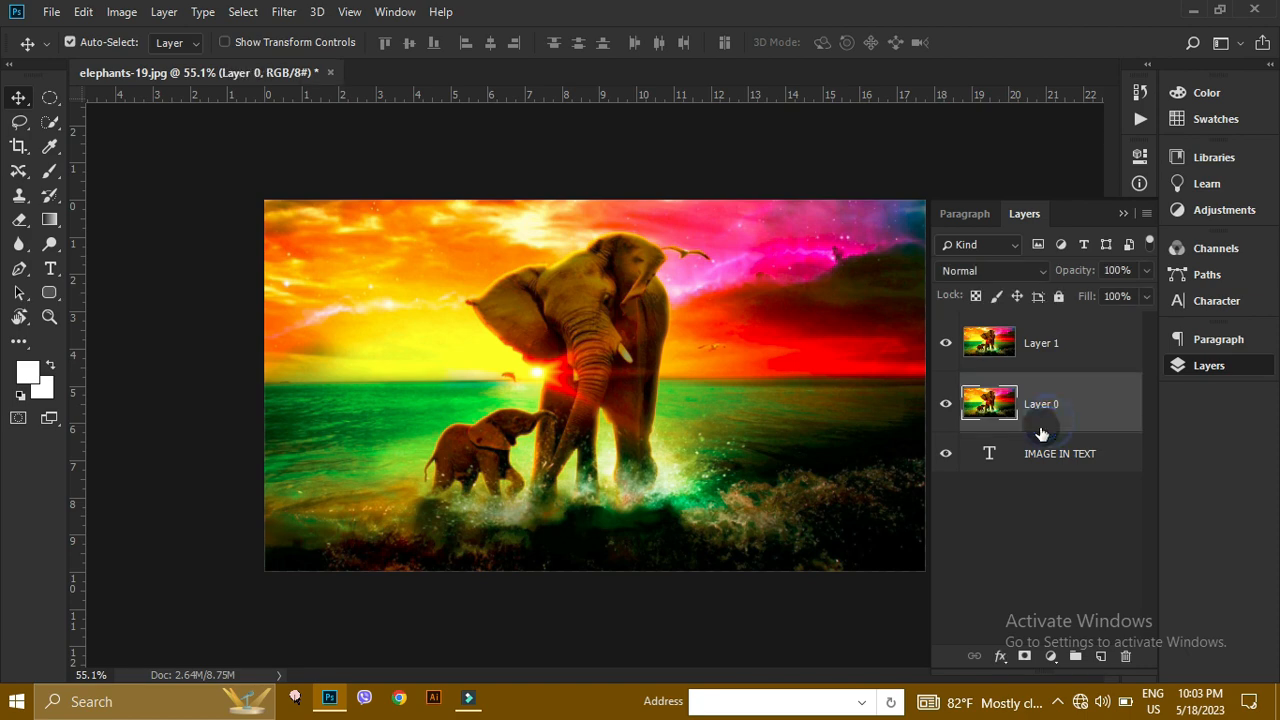
pyautogui.keyDown('alt'); pyautogui.click(1044, 428); pyautogui.keyUp('alt')
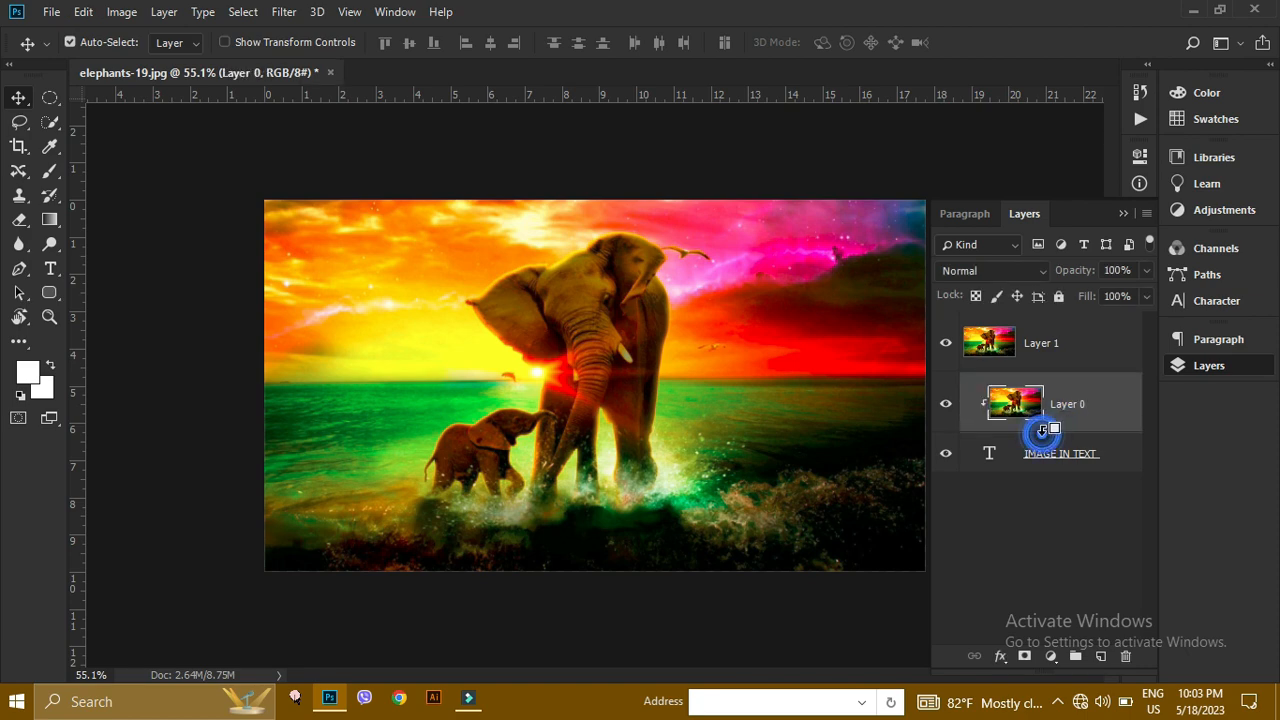
pyautogui.click(946, 350)
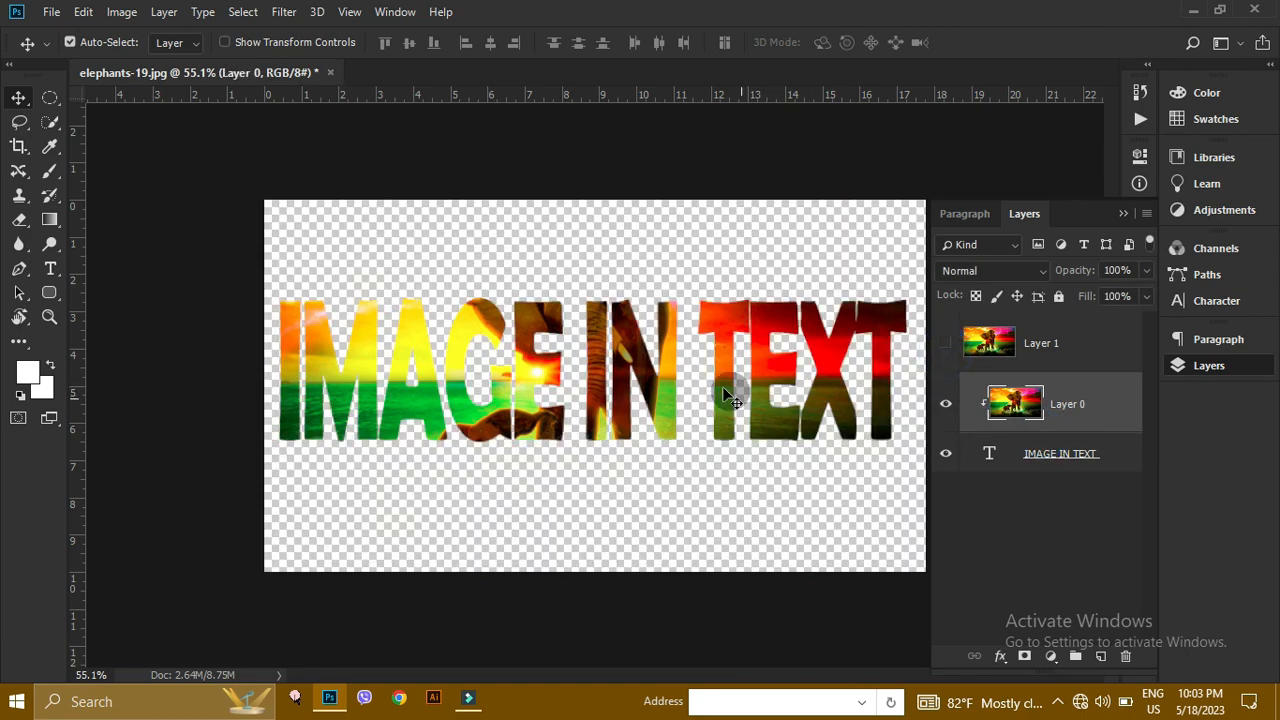
# Shift the clipped elephant picture slightly within the lettering
pyautogui.hotkey('ctrl', '+')
pyautogui.click(1123, 214)
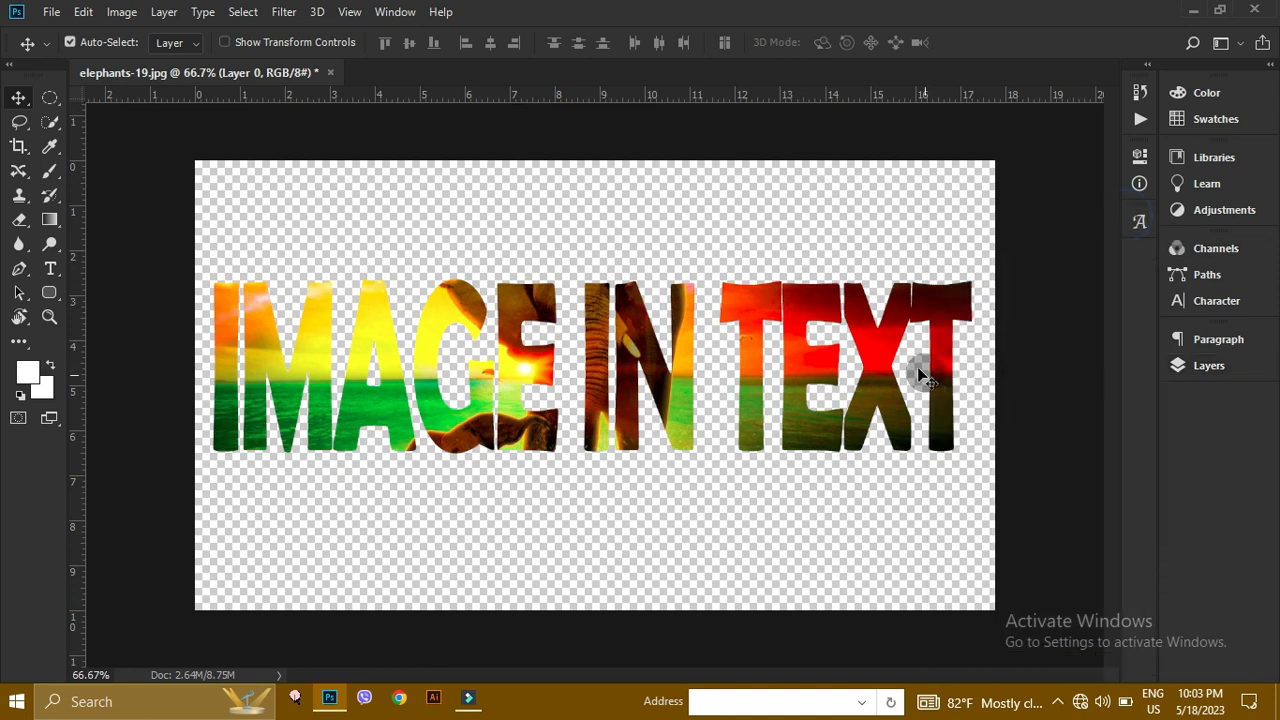
pyautogui.moveTo(897, 360); pyautogui.dragTo(903, 355)
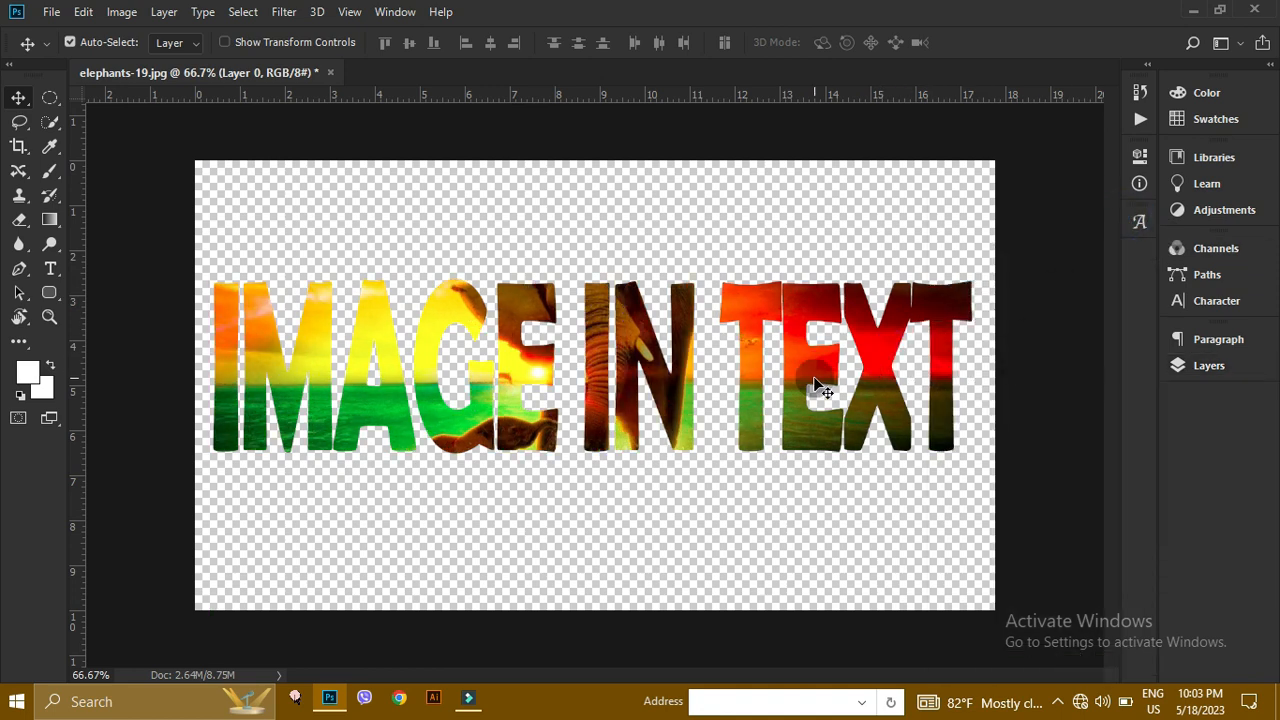
# Select Layer 0 and the IMAGE IN TEXT layer together and move them slightly down on the canvas
pyautogui.scroll(-3, 815, 380)
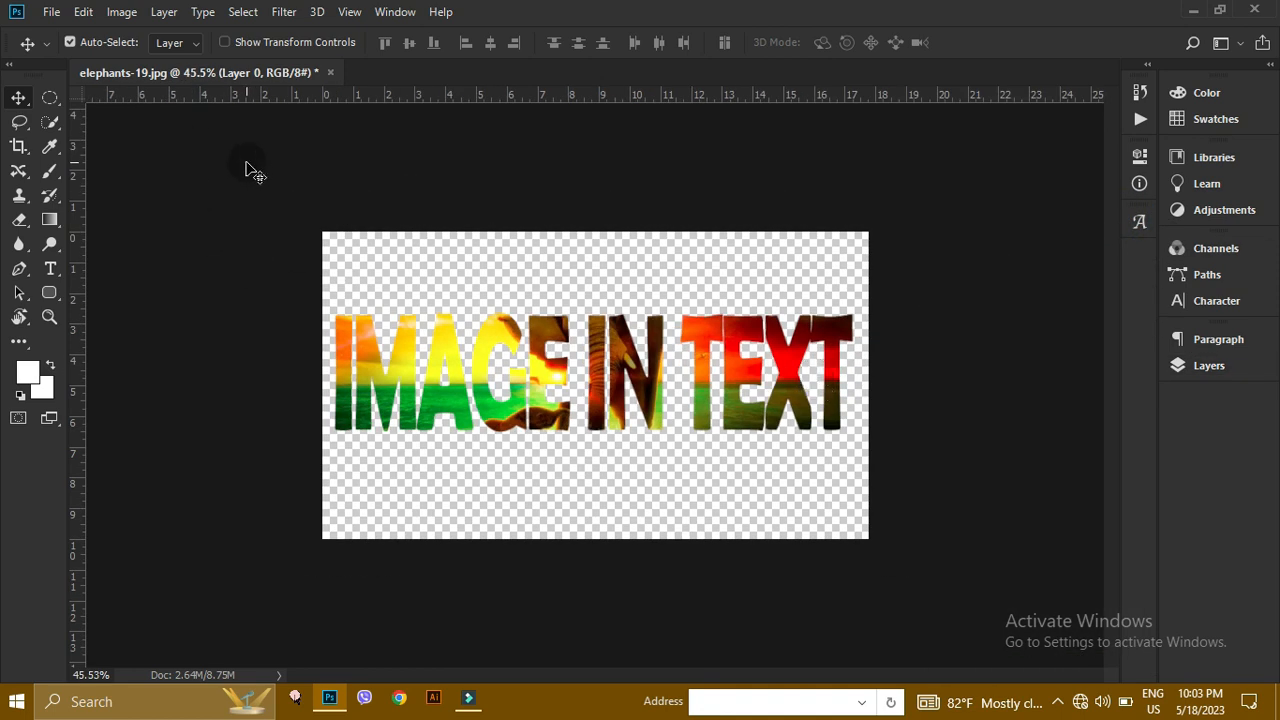
pyautogui.moveTo(253, 170); pyautogui.dragTo(958, 549)
pyautogui.click(1178, 366)
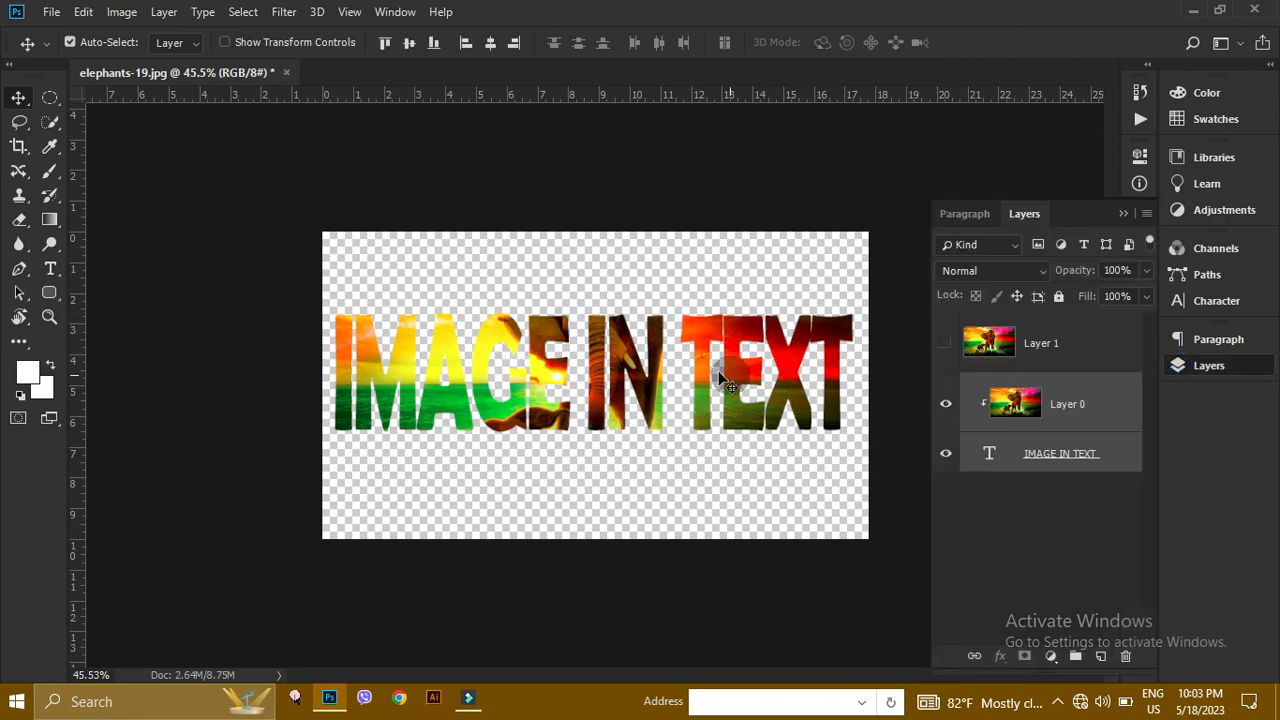
pyautogui.moveTo(677, 358); pyautogui.dragTo(674, 364)
# Toggle the visibility of Layer 1 and Layer 0 to compare the full picture, the plain text and the picture-filled text
pyautogui.click(948, 350)
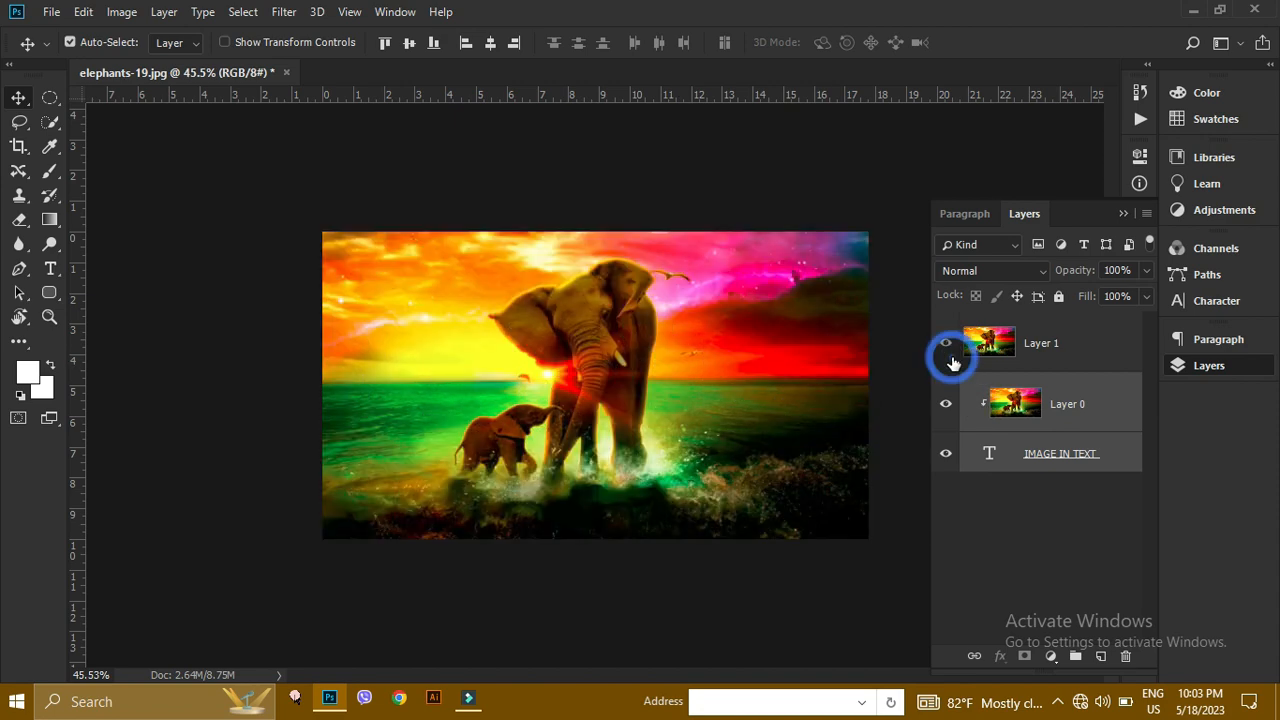
pyautogui.click(952, 360)
pyautogui.click(946, 403)
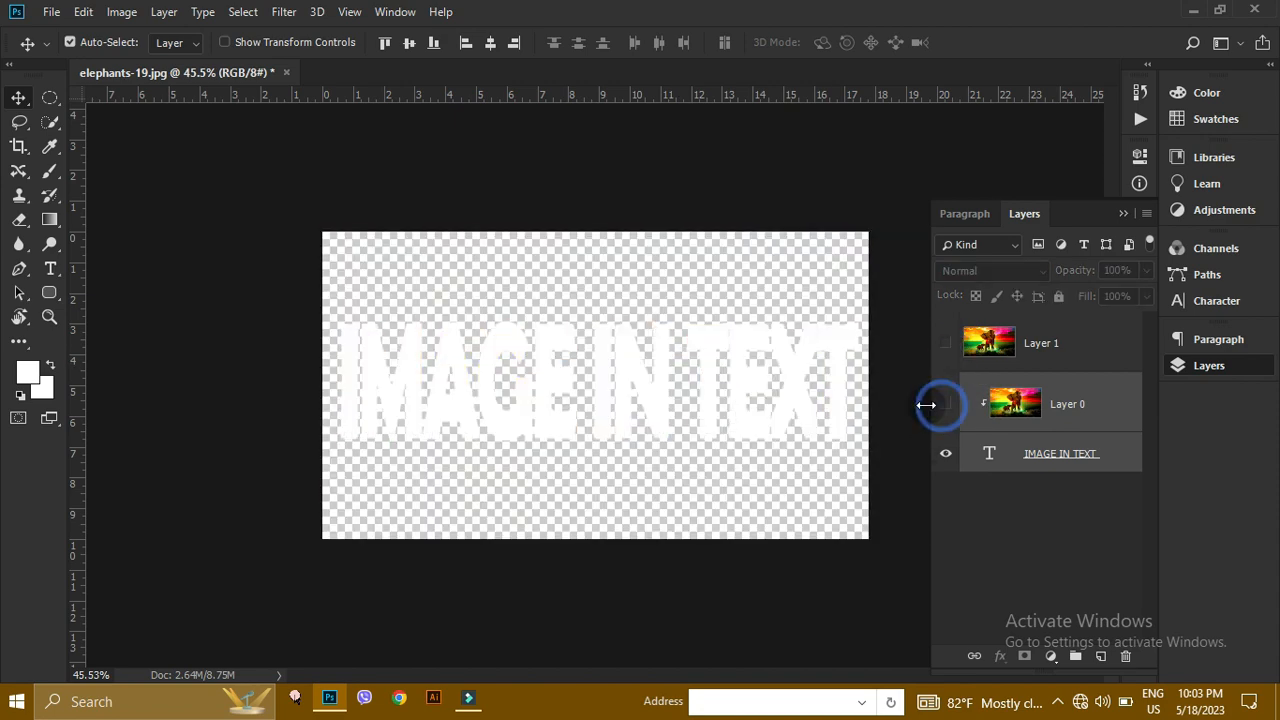
pyautogui.click(947, 403)
pyautogui.click(946, 343)
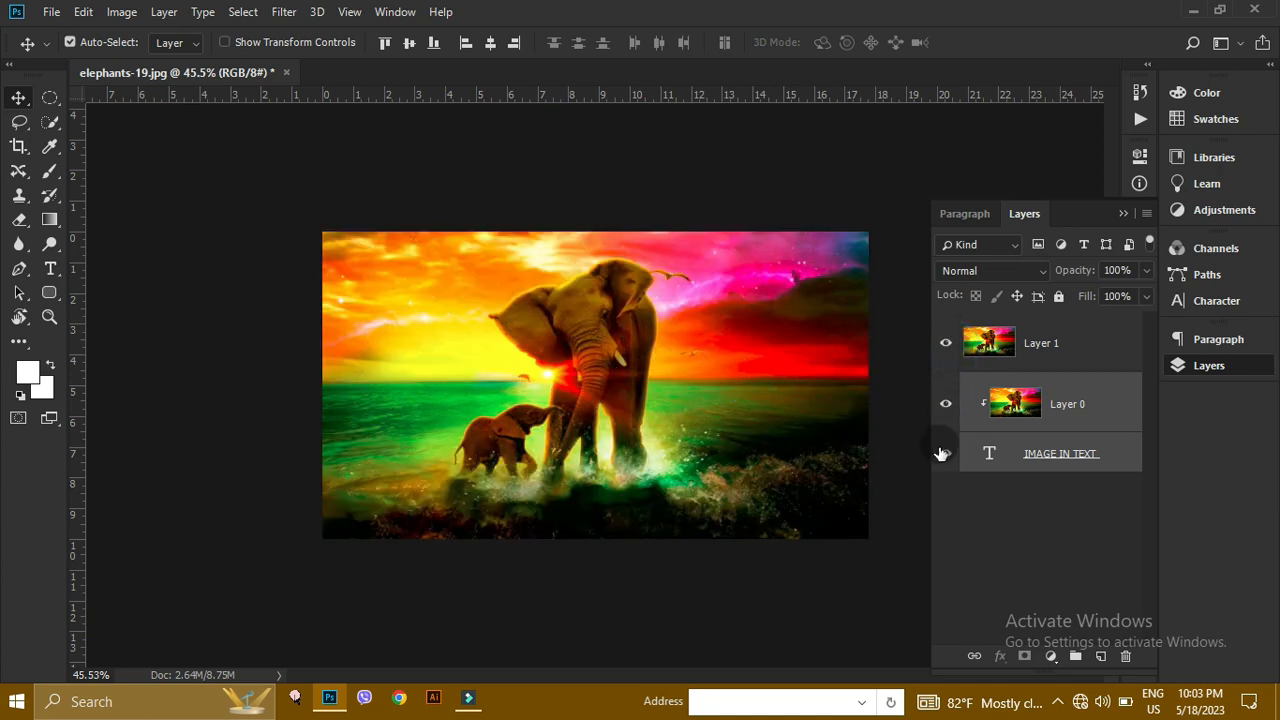
pyautogui.click(983, 405)
pyautogui.click(966, 452)
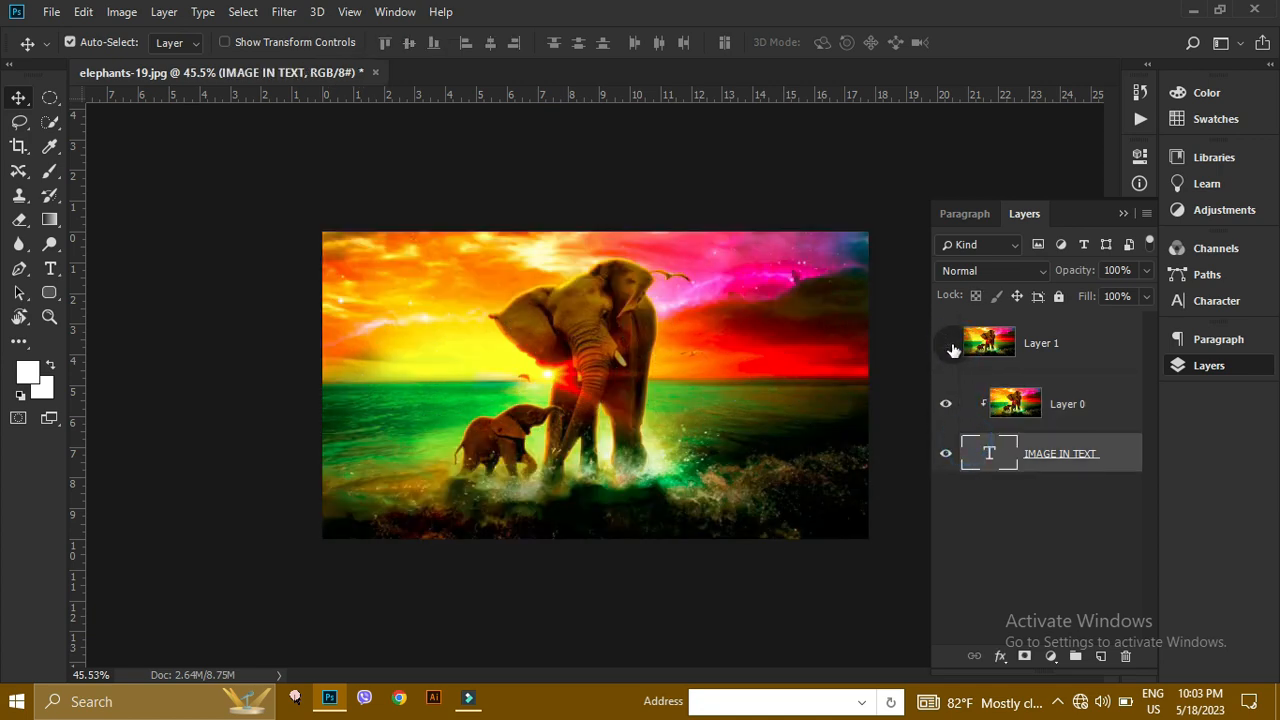
pyautogui.click(946, 343)
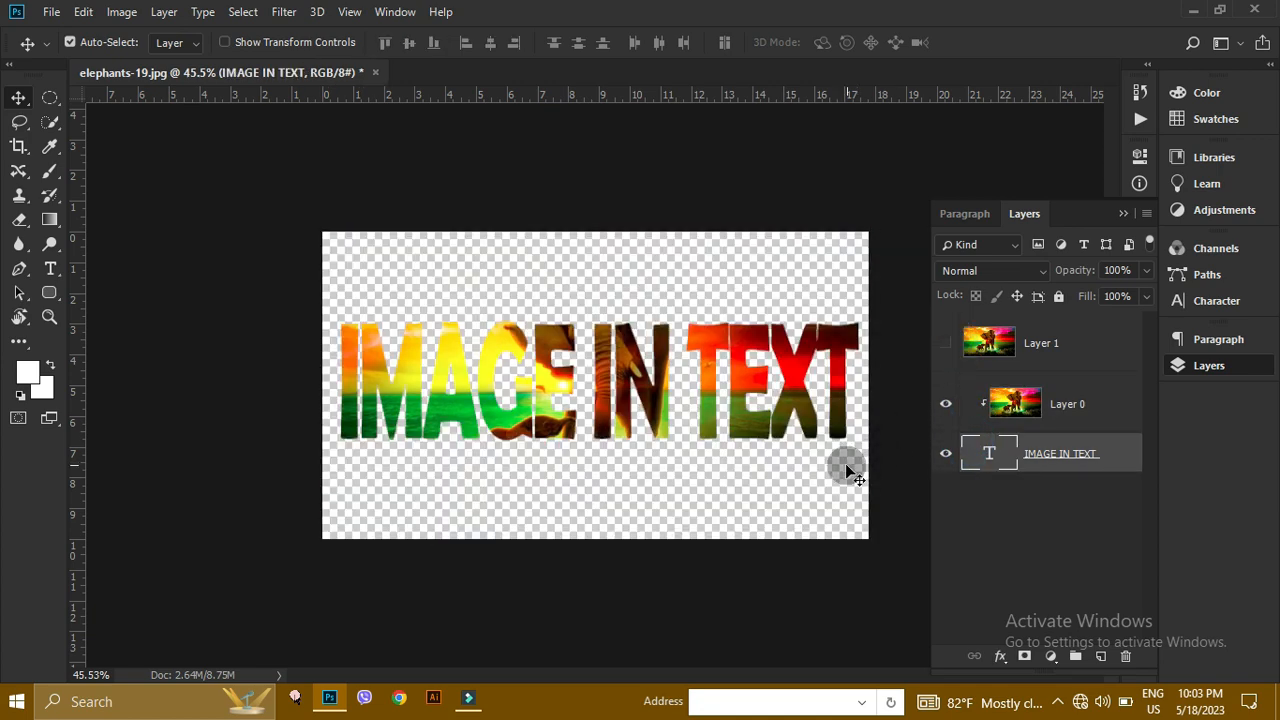
pyautogui.click(805, 382)
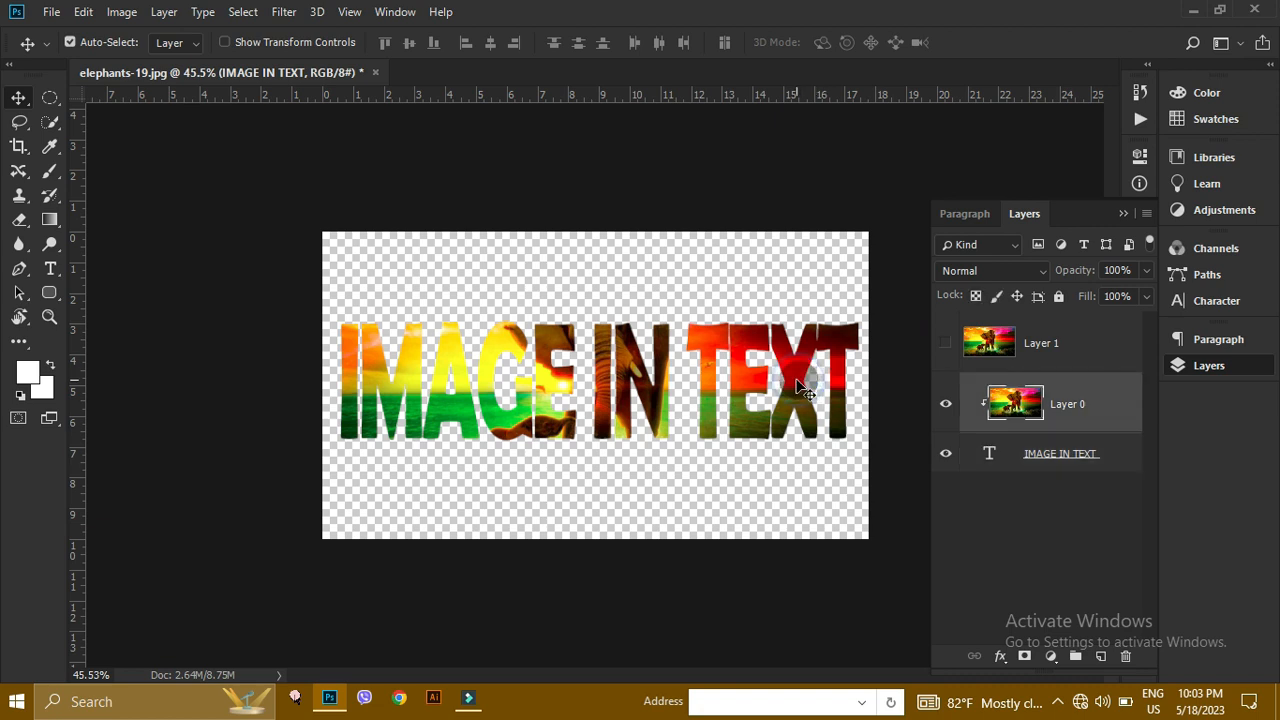
# Add a new empty layer directly above the hidden Layer 1
pyautogui.click(975, 355)
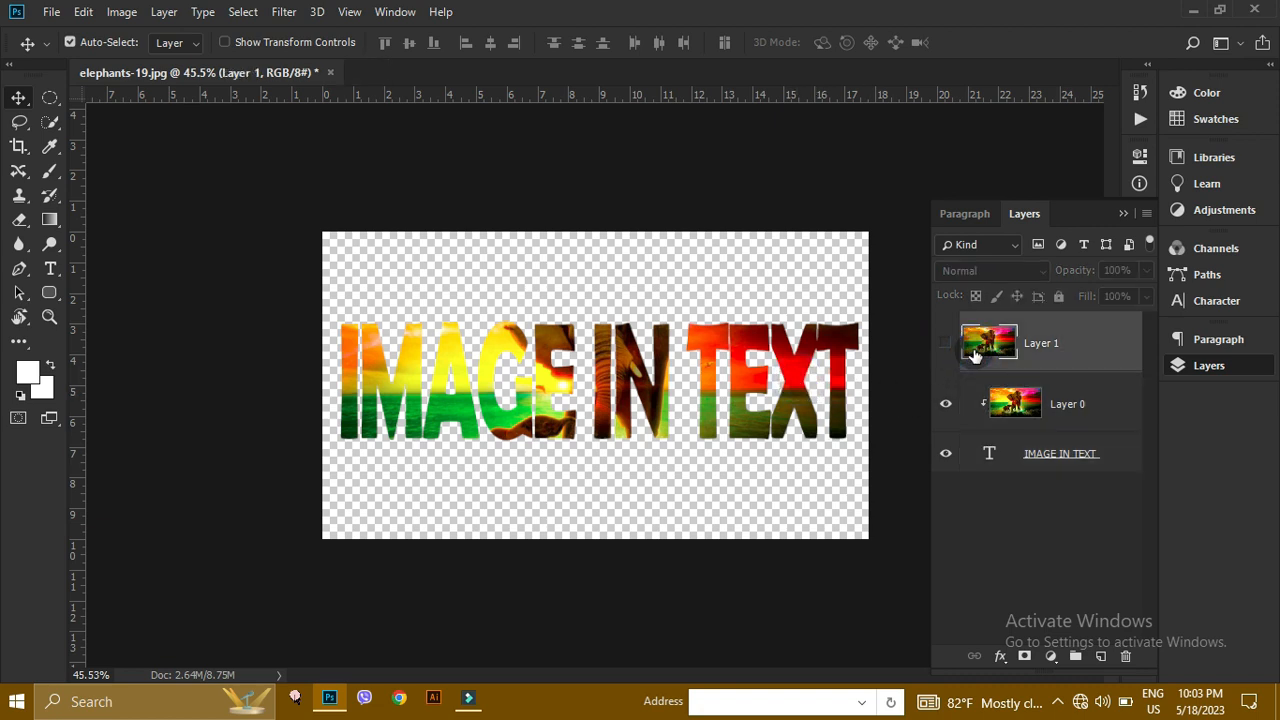
pyautogui.scroll(2, 705, 398)
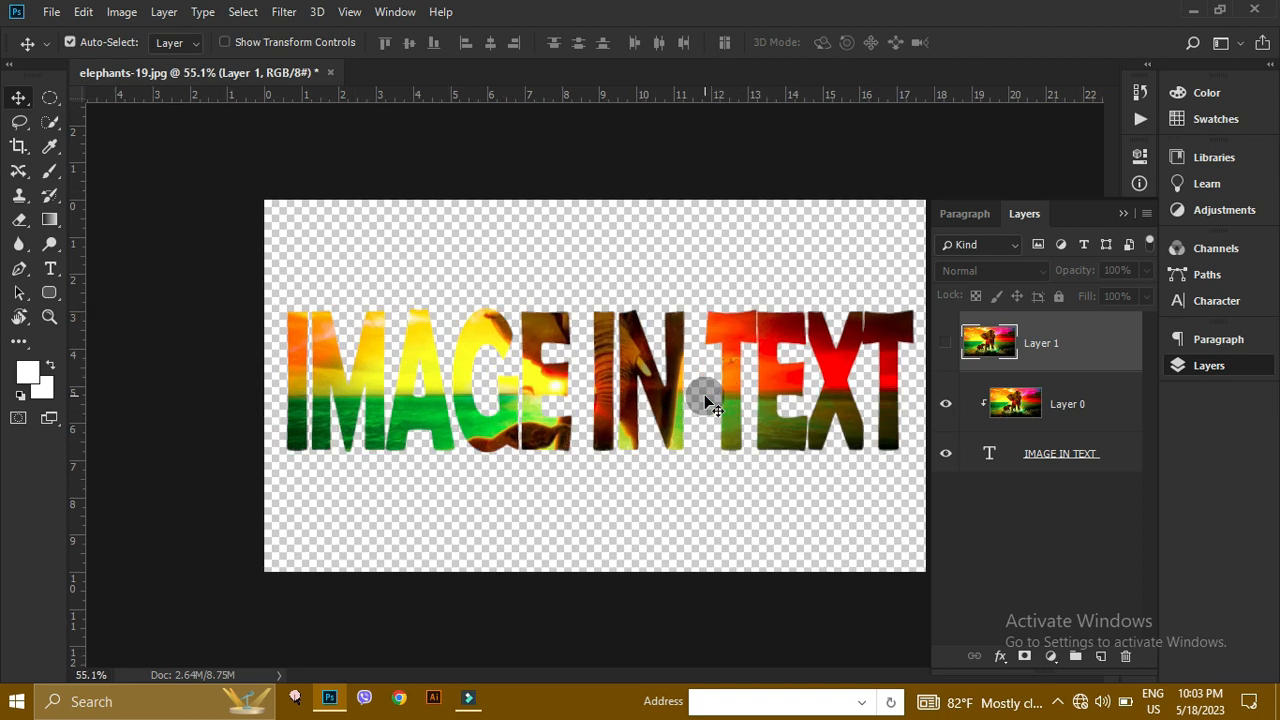
pyautogui.click(1124, 215)
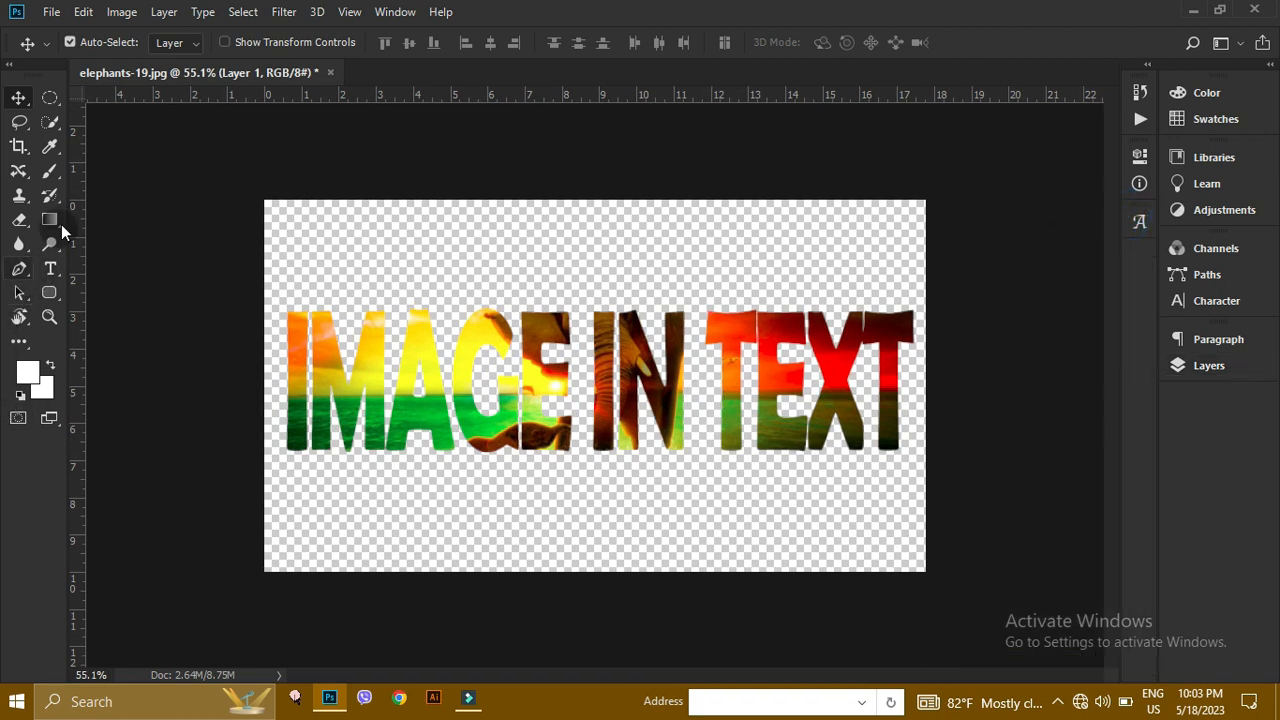
pyautogui.click(1200, 366)
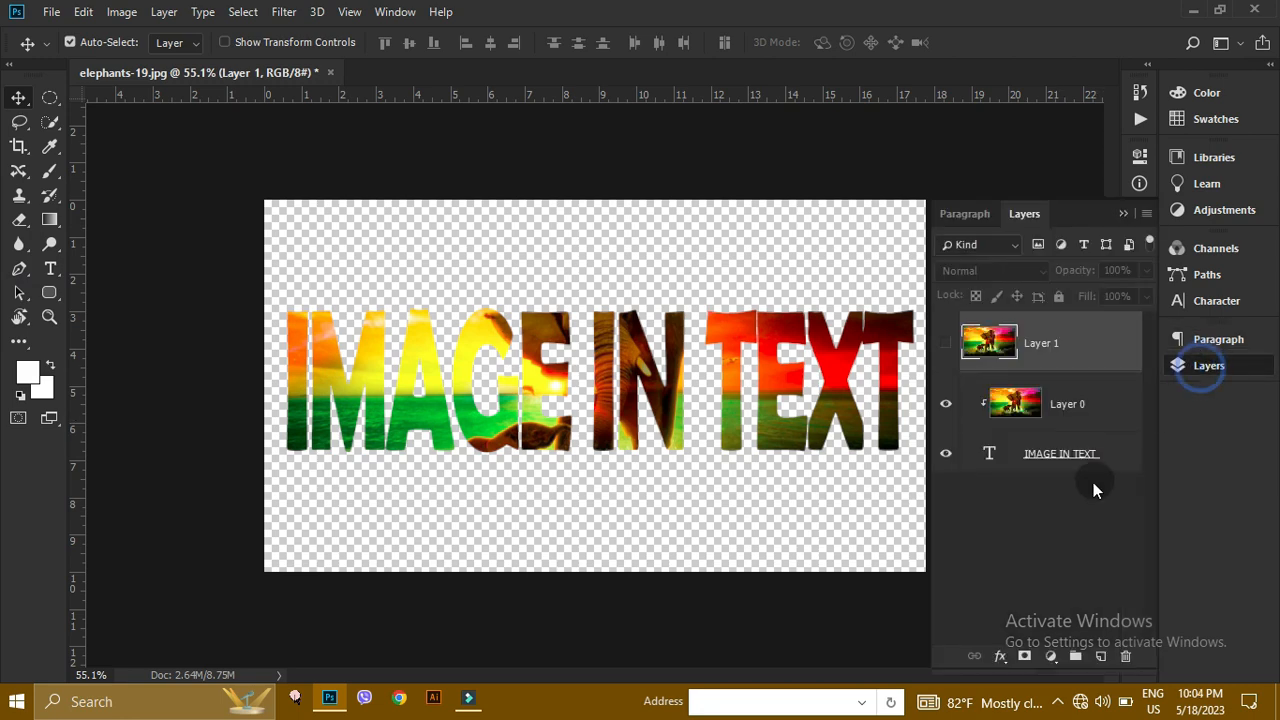
pyautogui.click(1098, 657)
# Fill the new layer with yellow #ffe60c sampled from the letter G and move it beneath the IMAGE IN TEXT layer
pyautogui.click(27, 372)
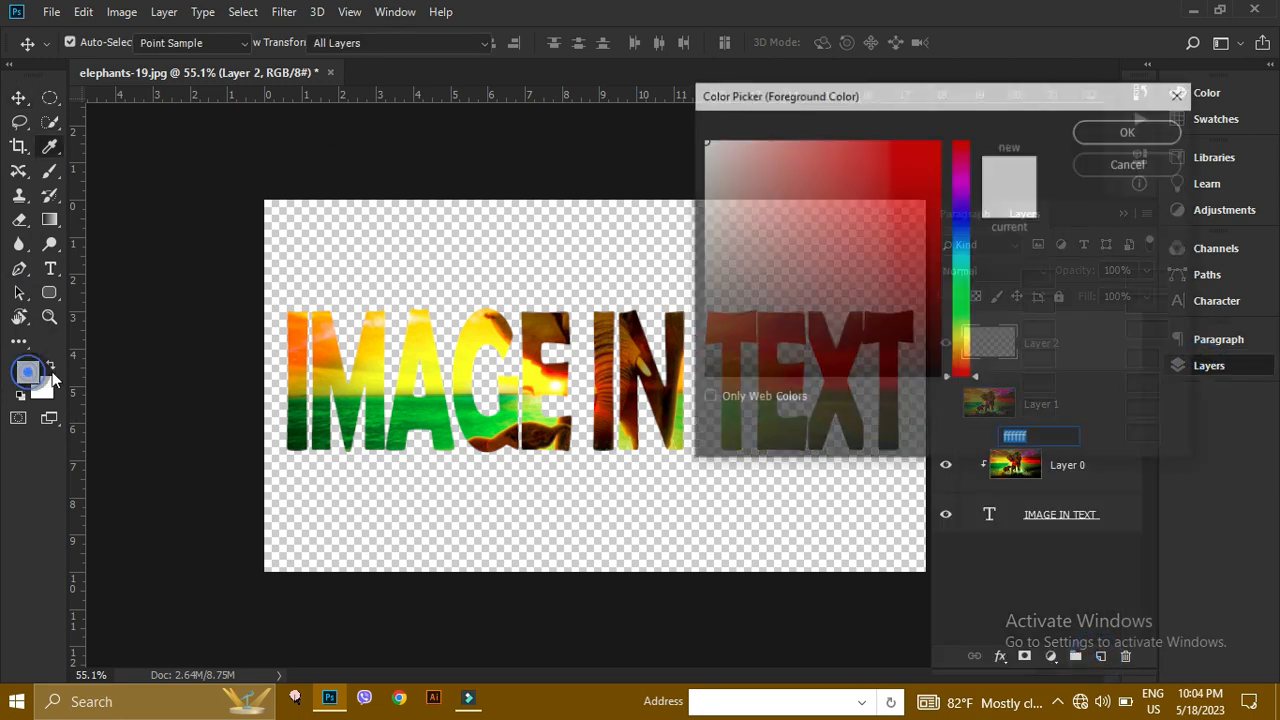
pyautogui.click(490, 330)
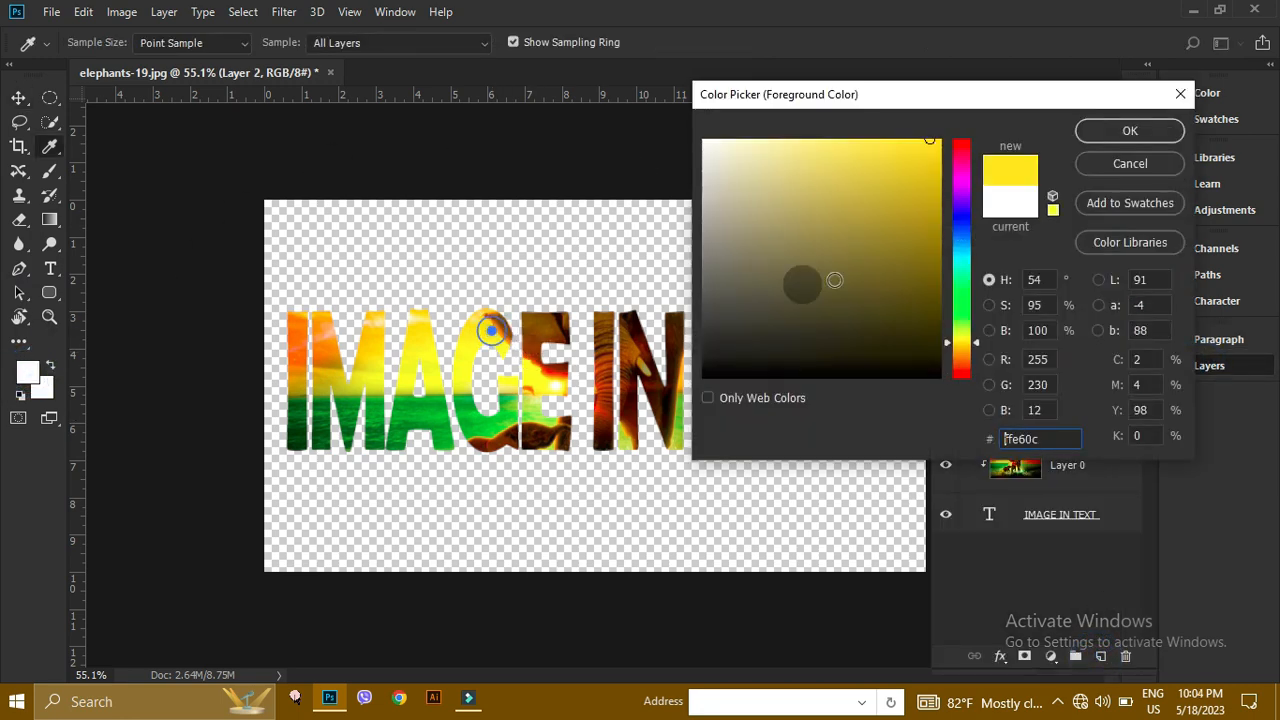
pyautogui.click(1099, 128)
pyautogui.hotkey('alt', 'BackSpace')
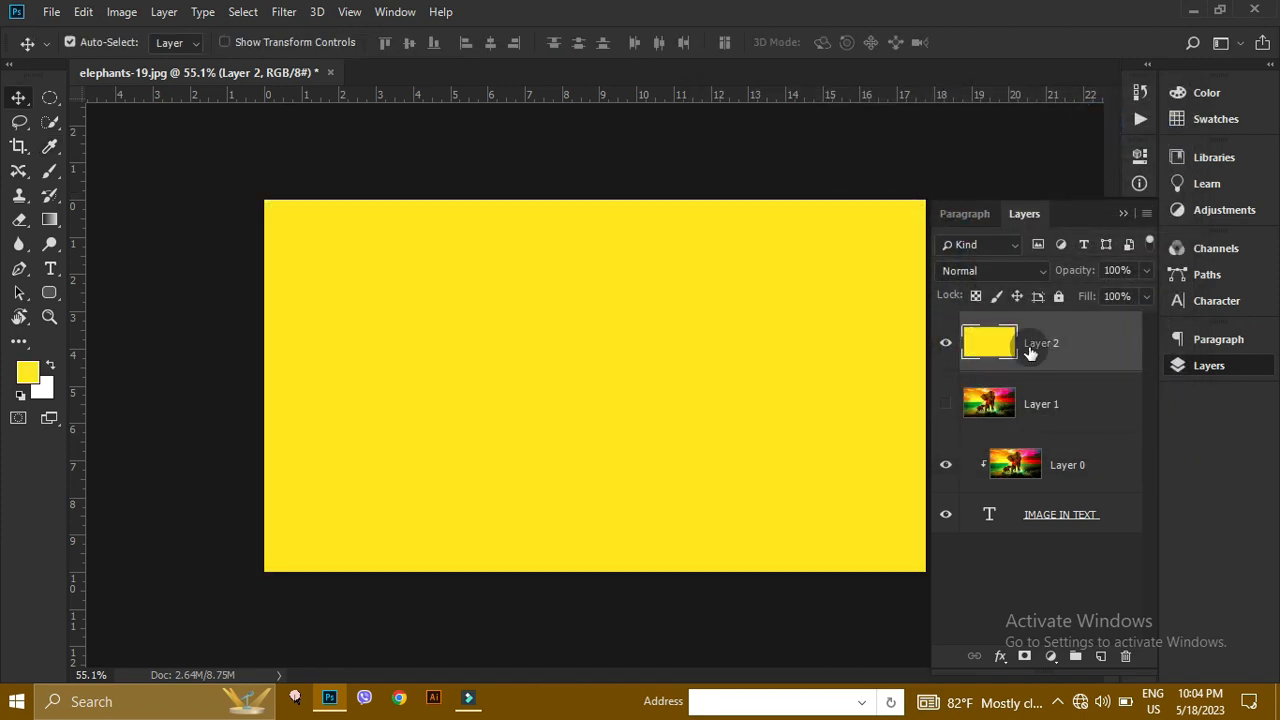
pyautogui.moveTo(1033, 343); pyautogui.dragTo(1026, 528)
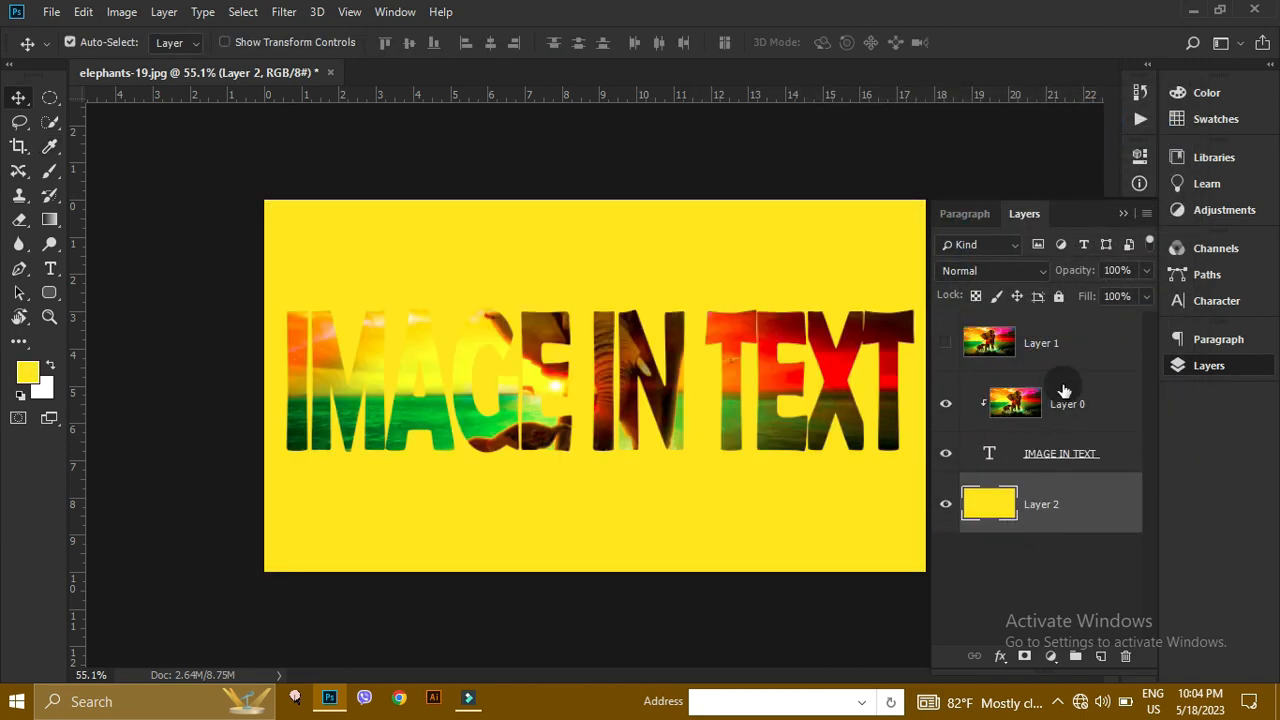
# Show Layer 1, hide the yellow Layer 2, and move Layer 1 between the IMAGE IN TEXT layer and Layer 2
pyautogui.click(946, 343)
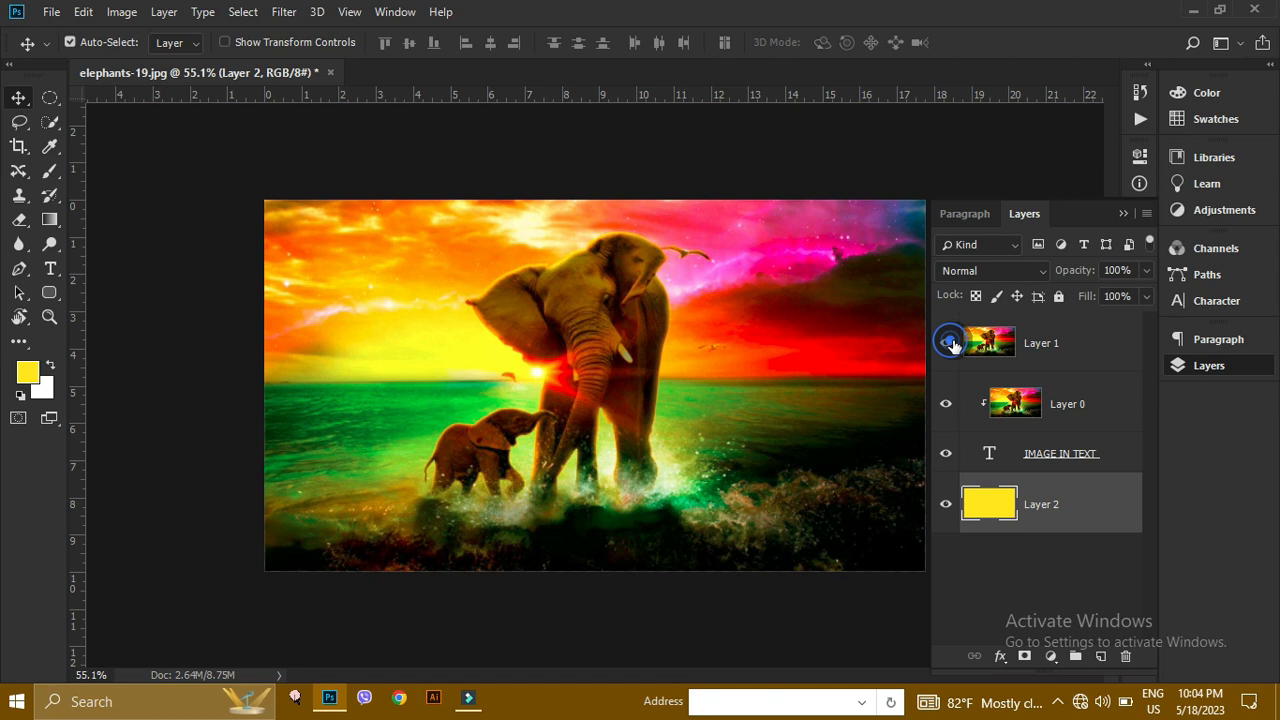
pyautogui.click(946, 504)
pyautogui.moveTo(1040, 343); pyautogui.dragTo(1050, 480)
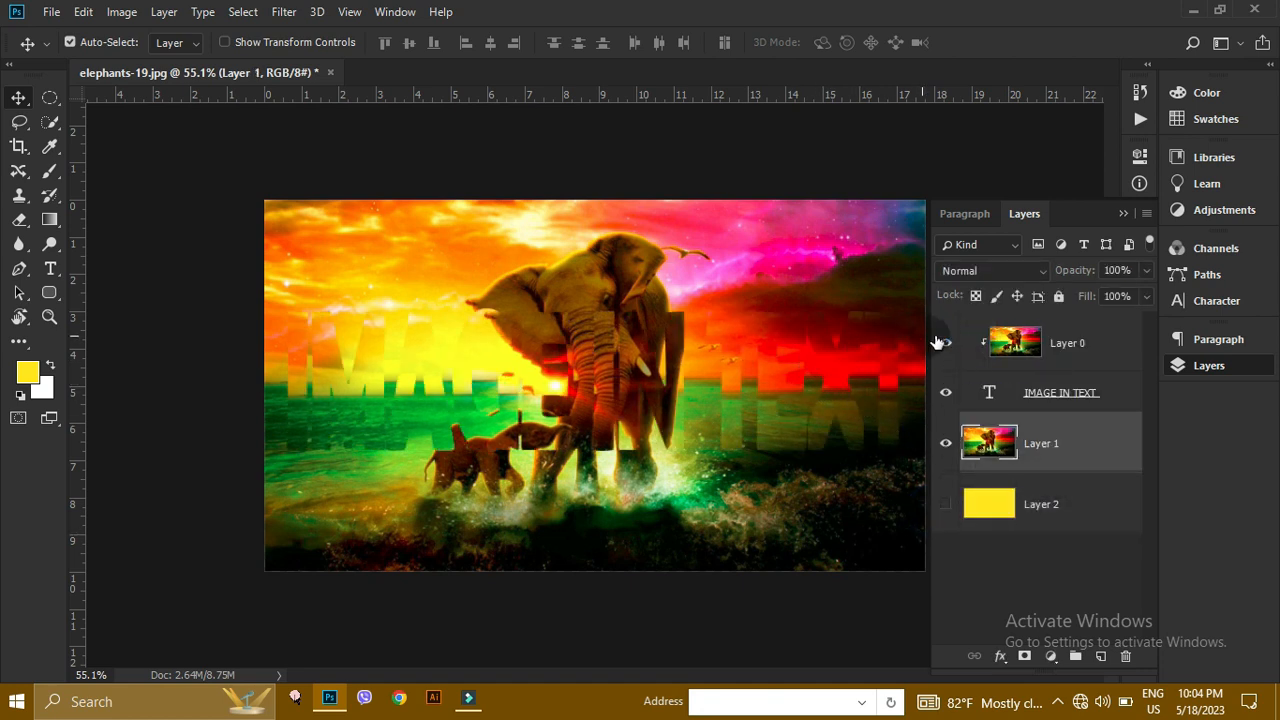
# Nudge the clipped Layer 0 picture horizontally until it lines up with the elephant picture behind it
pyautogui.click(838, 393)
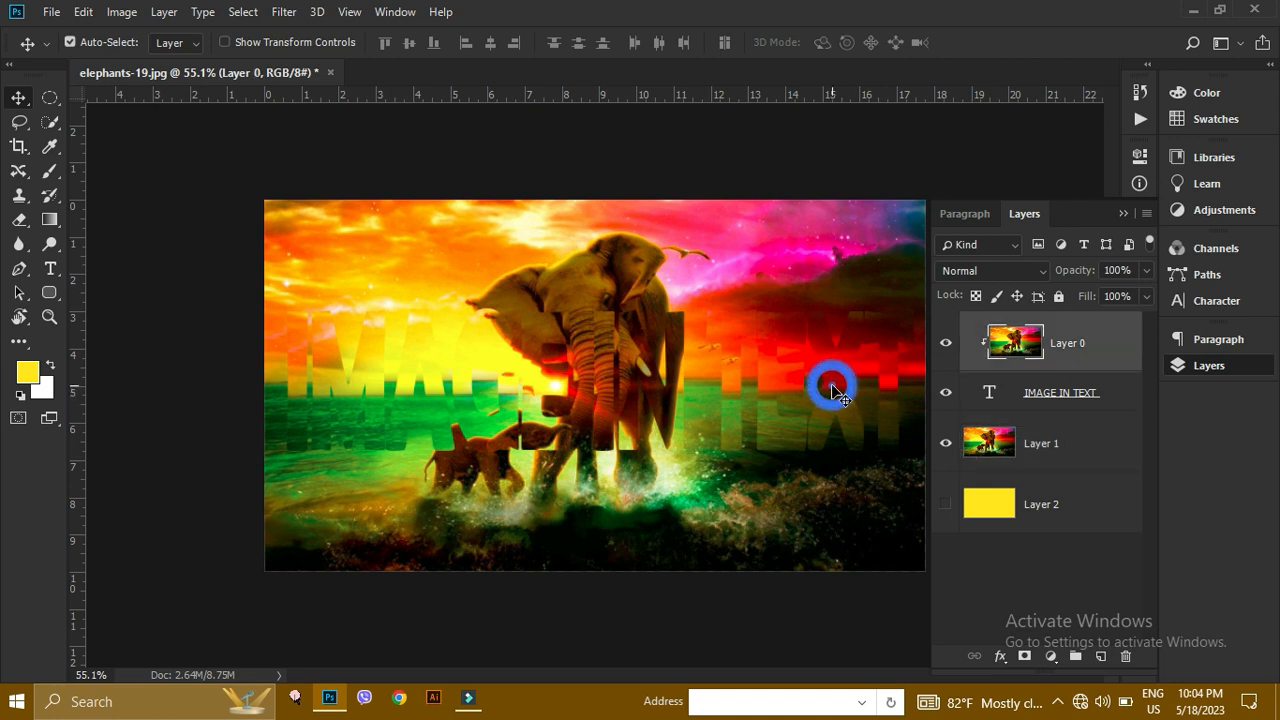
pyautogui.press('Left')
pyautogui.press('Left')
pyautogui.press('Left')
pyautogui.press('Left')
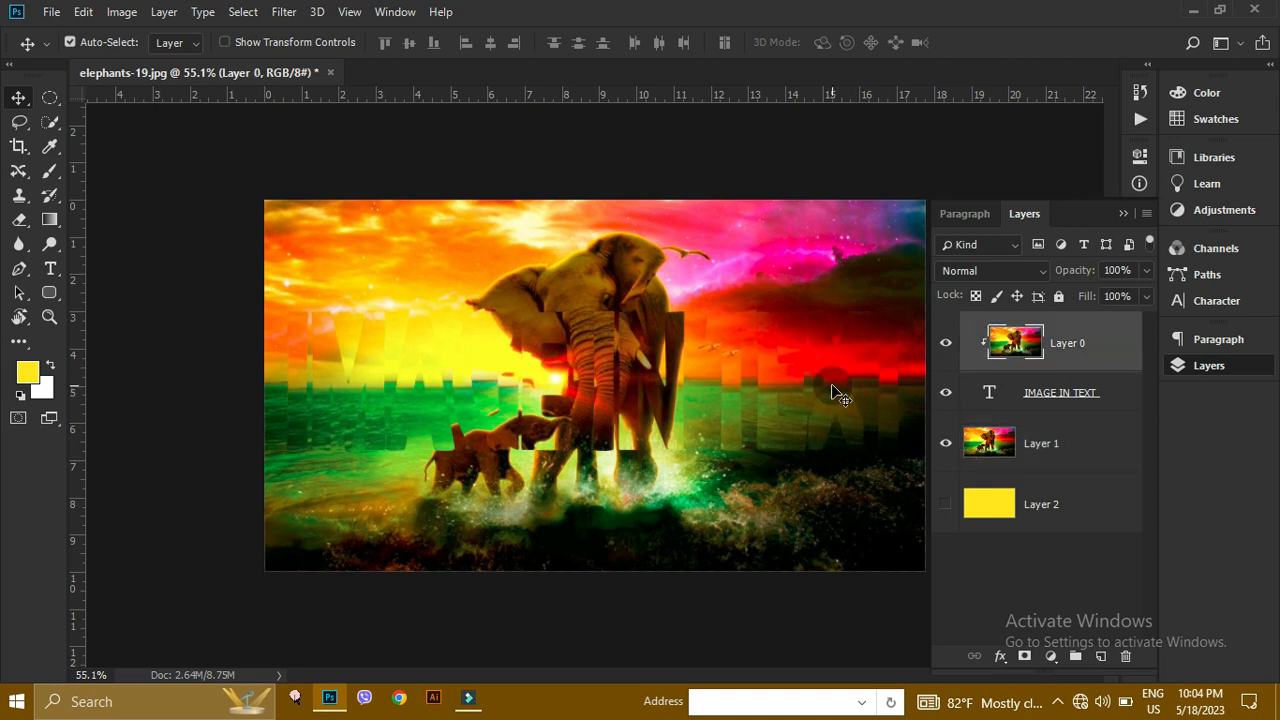
pyautogui.press('Left')
pyautogui.press('Left')
pyautogui.press('Left')
pyautogui.press('Left')
pyautogui.press('Left')
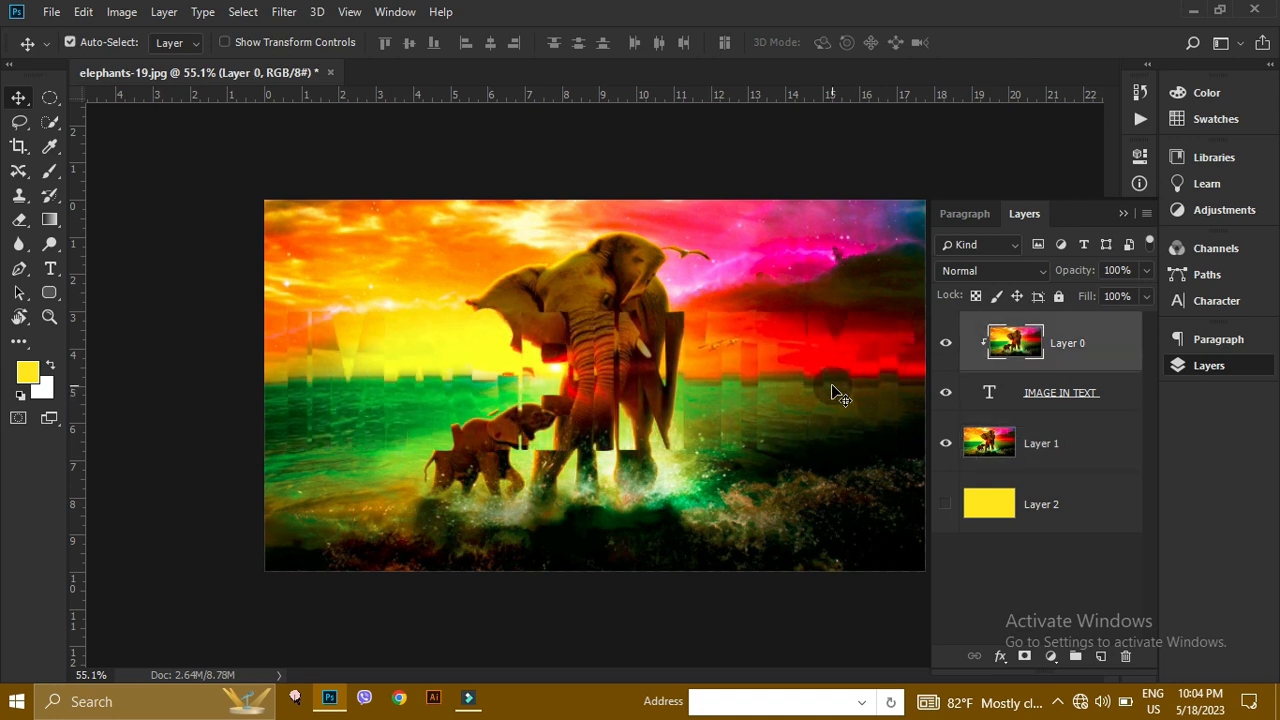
pyautogui.press('Left')
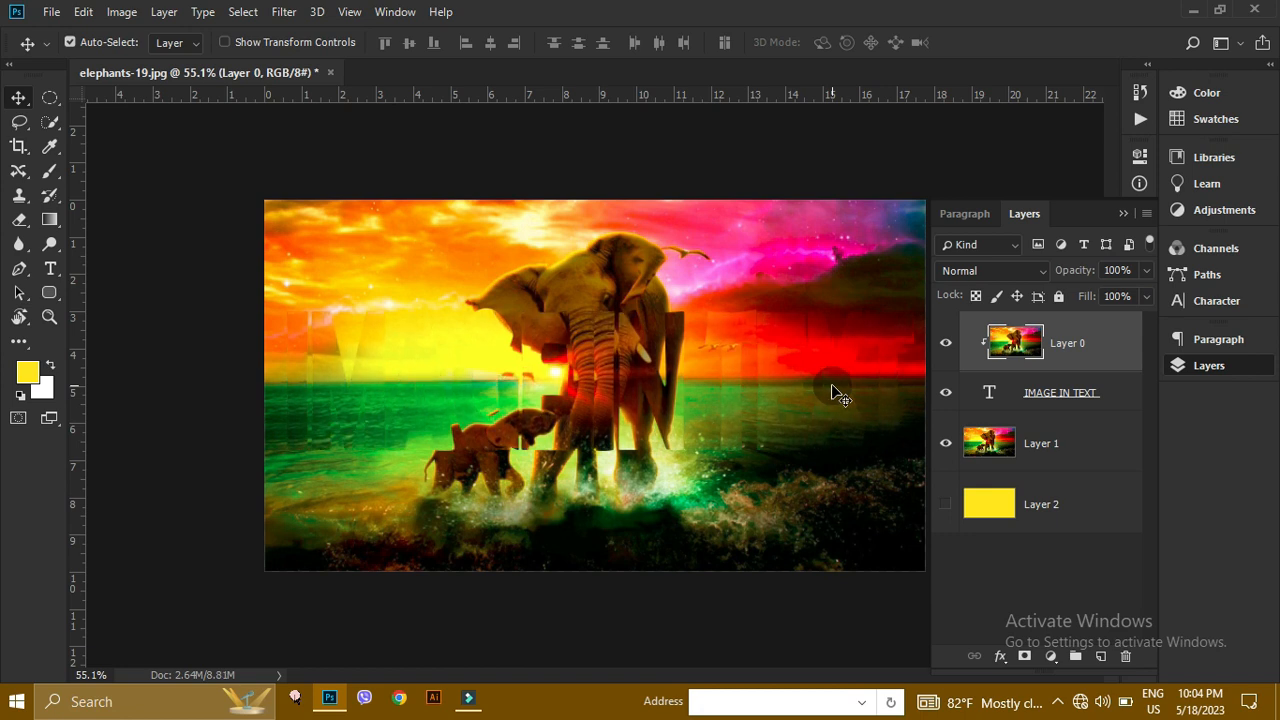
pyautogui.press('Left')
pyautogui.press('Left')
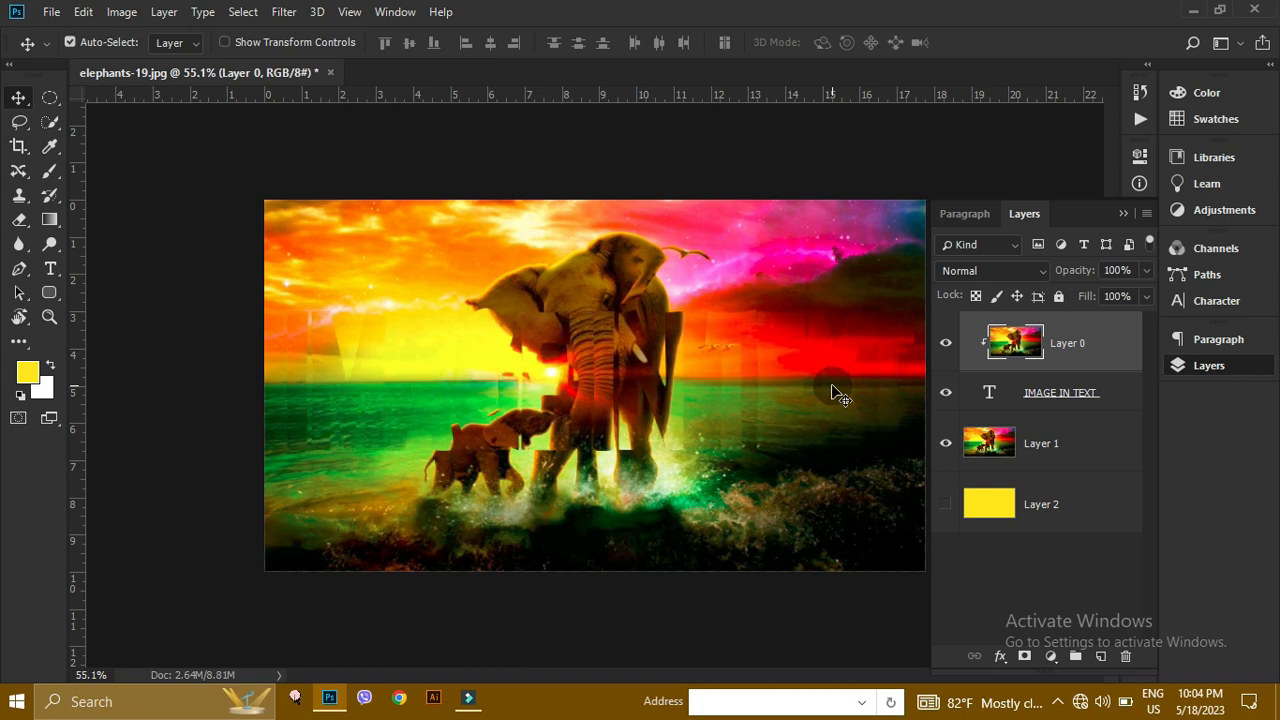
pyautogui.press('Left')
pyautogui.press('Left')
pyautogui.press('Left')
pyautogui.press('Left')
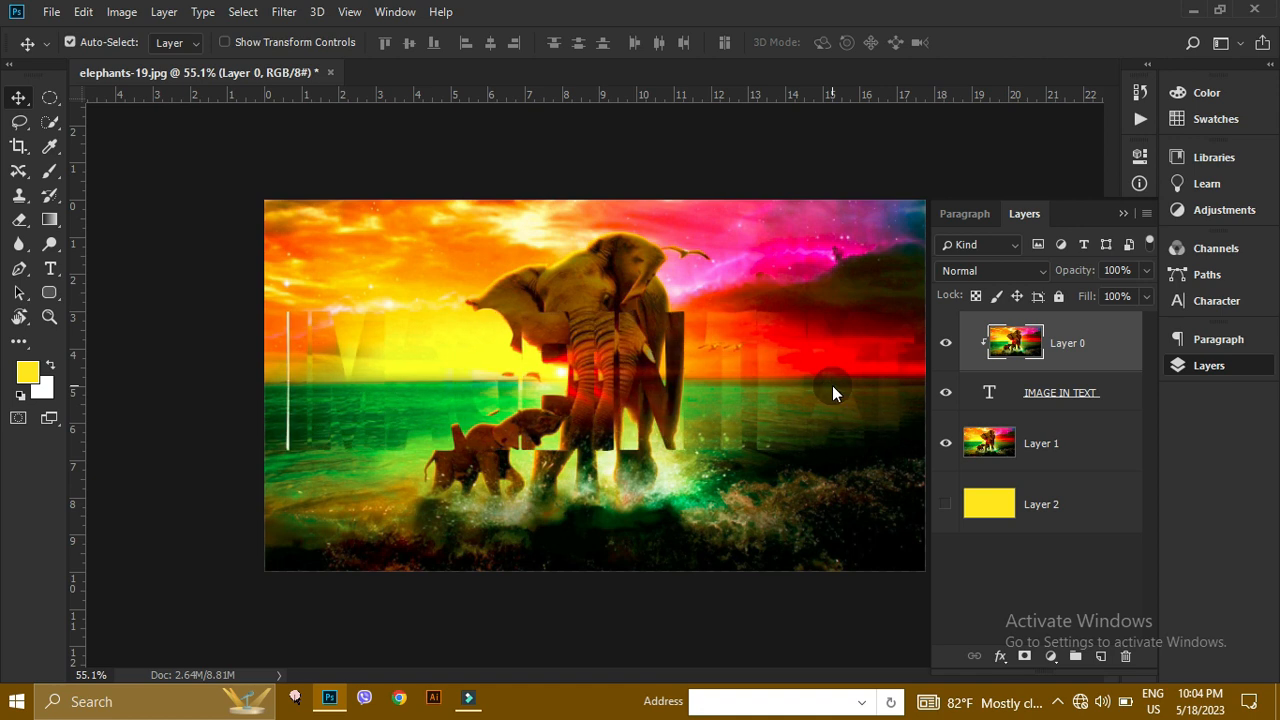
pyautogui.press('Left')
pyautogui.press('Left')
pyautogui.press('Left')
pyautogui.press('Left')
pyautogui.press('Left')
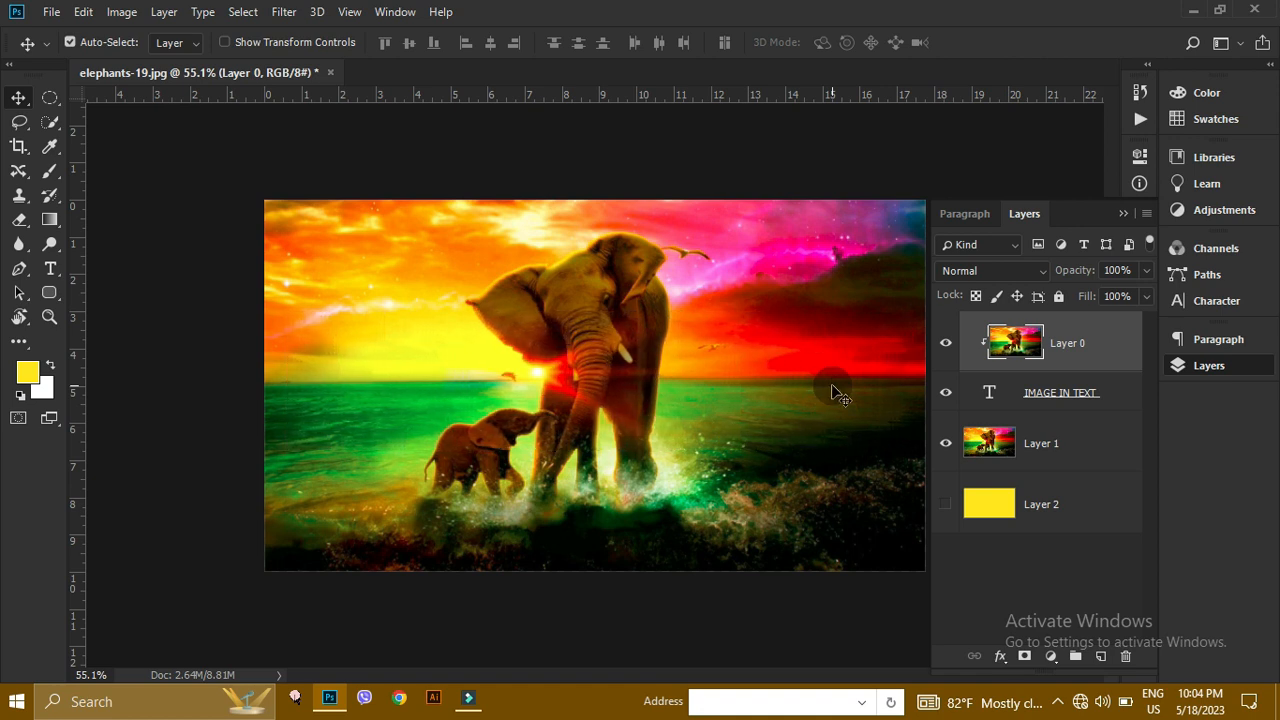
pyautogui.press('Right')
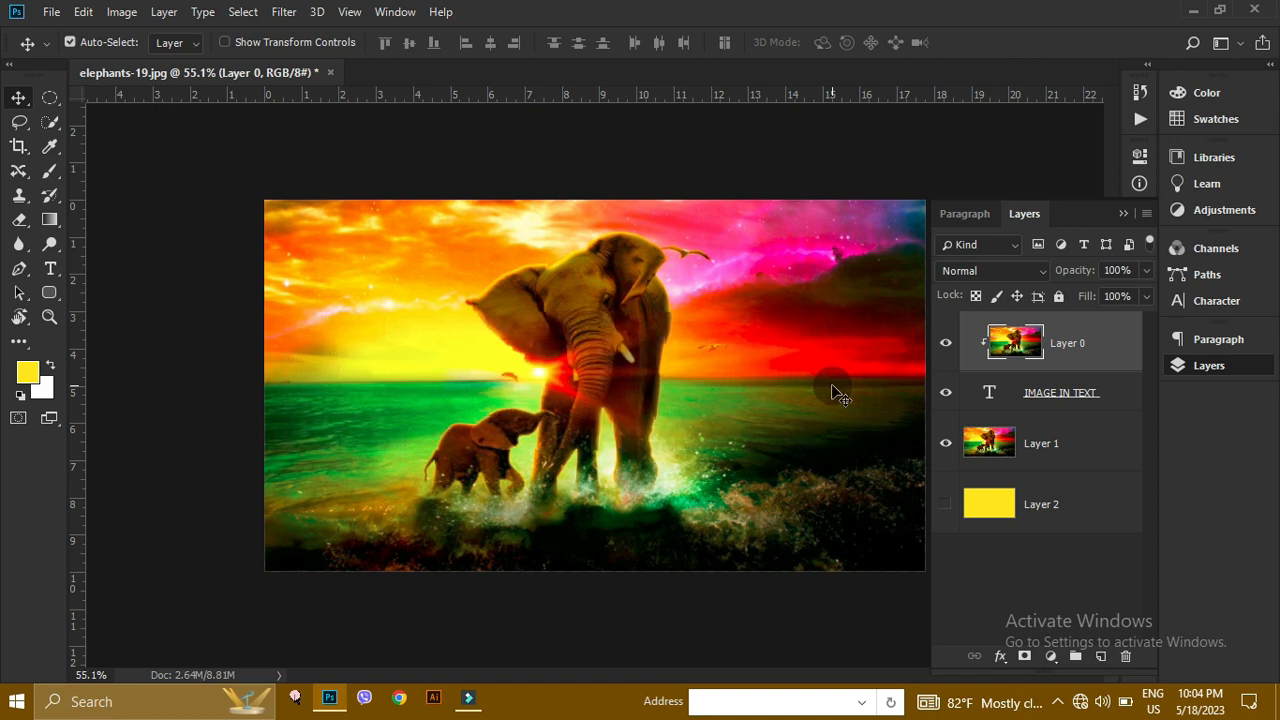
# Select Layer 0 and the IMAGE IN TEXT layer together and move them down to the lower part of the picture
pyautogui.keyDown('ctrl'); pyautogui.click(1055, 393); pyautogui.keyUp('ctrl')
pyautogui.press('Down')
pyautogui.press('Down')
pyautogui.press('Down')
pyautogui.press('Down')
pyautogui.press('Down')
pyautogui.press('Down')
pyautogui.press('Down')
pyautogui.press('Down')
pyautogui.press('Down')
pyautogui.press('Down')
pyautogui.press('Down')
pyautogui.press('Down')
pyautogui.press('Down')
pyautogui.press('Down')
pyautogui.press('Down')
pyautogui.press('Down')
pyautogui.press('Down')
pyautogui.press('Down')
pyautogui.press('Down')
pyautogui.press('Down')
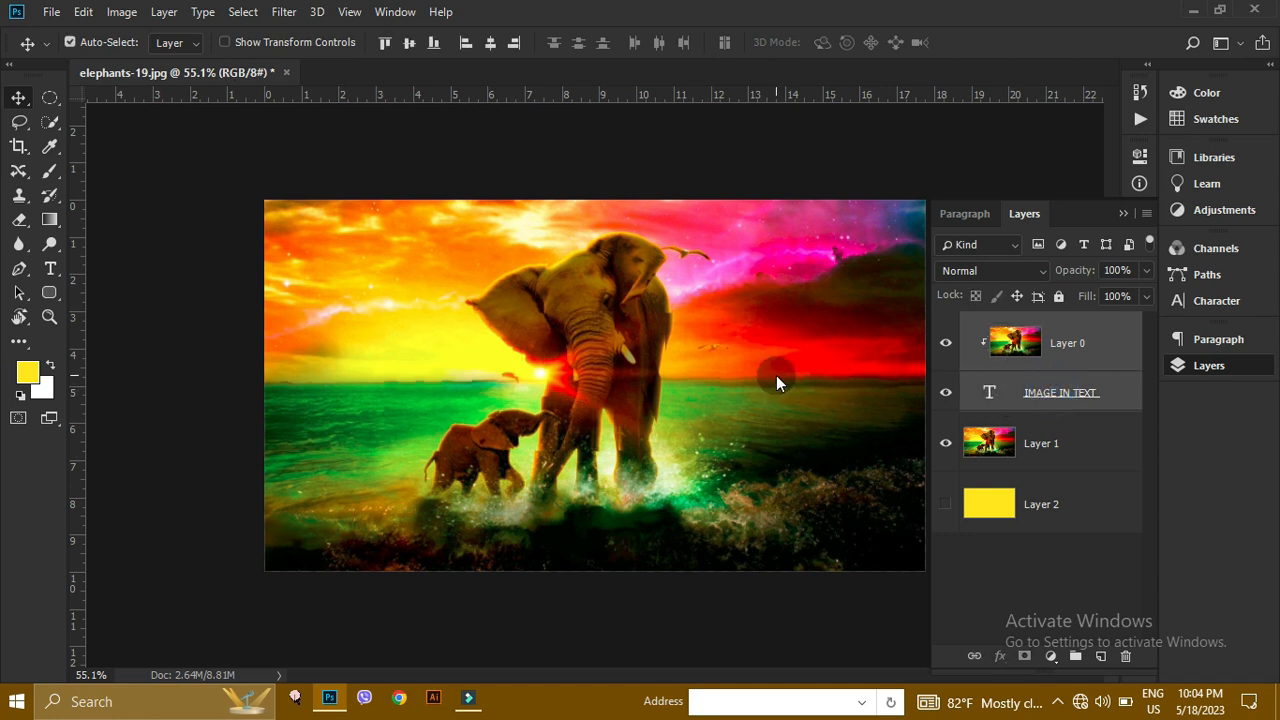
pyautogui.press('Down')
pyautogui.press('Down')
pyautogui.press('Down')
pyautogui.press('Down')
pyautogui.press('Down')
pyautogui.press('Down')
pyautogui.press('Down')
pyautogui.press('Down')
pyautogui.press('Down')
pyautogui.press('Down')
pyautogui.press('Down')
pyautogui.press('Down')
pyautogui.press('Down')
pyautogui.press('Down')
pyautogui.press('Down')
pyautogui.press('Down')
pyautogui.press('Down')
pyautogui.press('Down')
pyautogui.press('Down')
pyautogui.press('Down')
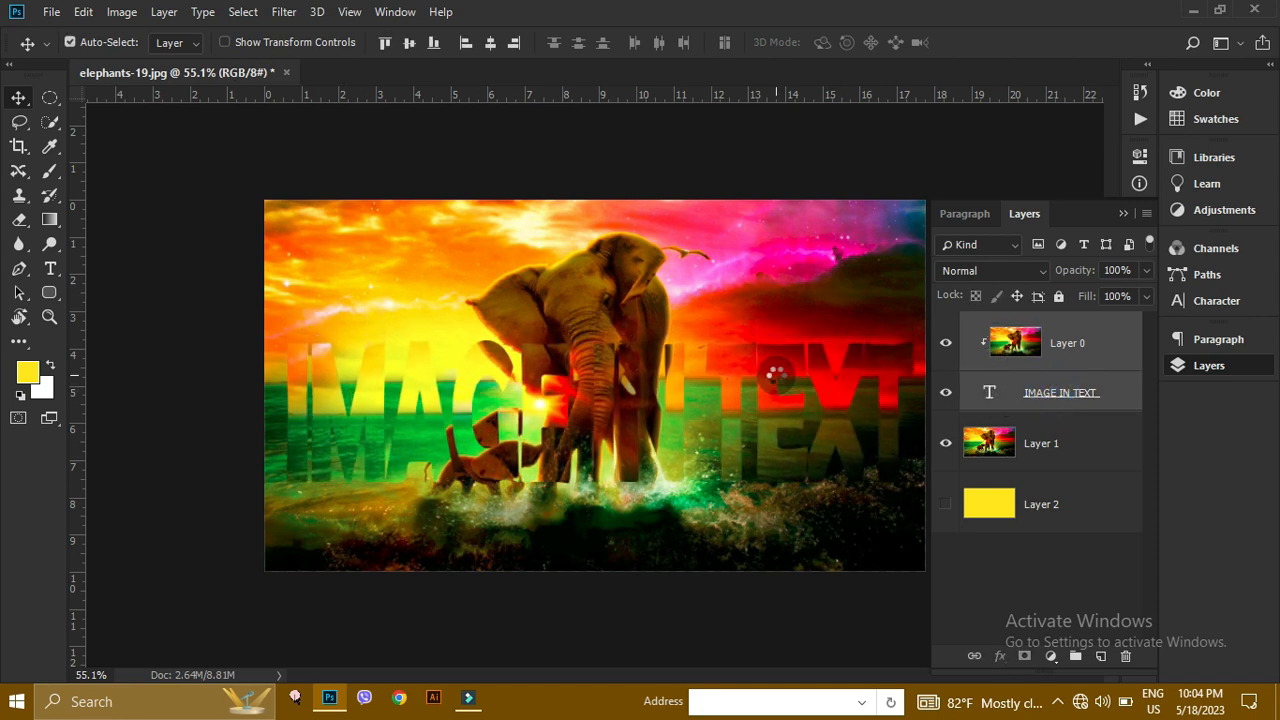
pyautogui.press('Down')
pyautogui.press('Down')
pyautogui.press('Down')
pyautogui.press('Down')
pyautogui.press('Down')
pyautogui.press('Down')
pyautogui.press('Down')
pyautogui.press('Down')
pyautogui.press('Down')
pyautogui.press('Down')
pyautogui.press('Down')
pyautogui.press('Down')
pyautogui.press('Down')
pyautogui.press('Down')
pyautogui.press('Down')
pyautogui.press('Down')
pyautogui.press('Down')
pyautogui.press('Down')
pyautogui.press('Down')
pyautogui.press('Down')
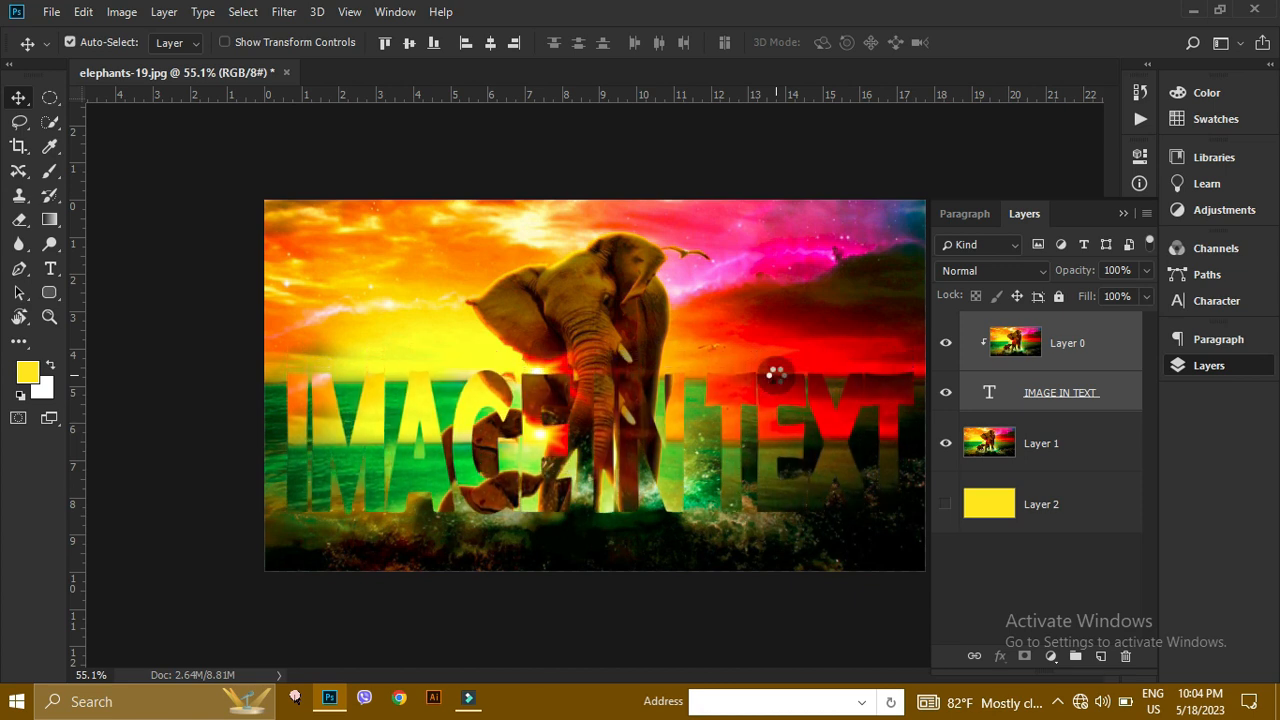
pyautogui.press('Down')
pyautogui.press('Down')
pyautogui.press('Down')
pyautogui.press('Down')
pyautogui.press('Down')
pyautogui.press('Down')
pyautogui.press('Down')
pyautogui.press('Down')
pyautogui.press('Down')
pyautogui.press('Down')
pyautogui.press('Down')
pyautogui.press('Down')
pyautogui.press('Down')
pyautogui.press('Down')
pyautogui.press('Down')
pyautogui.press('Down')
pyautogui.press('Down')
pyautogui.press('Down')
pyautogui.press('Down')
pyautogui.press('Down')
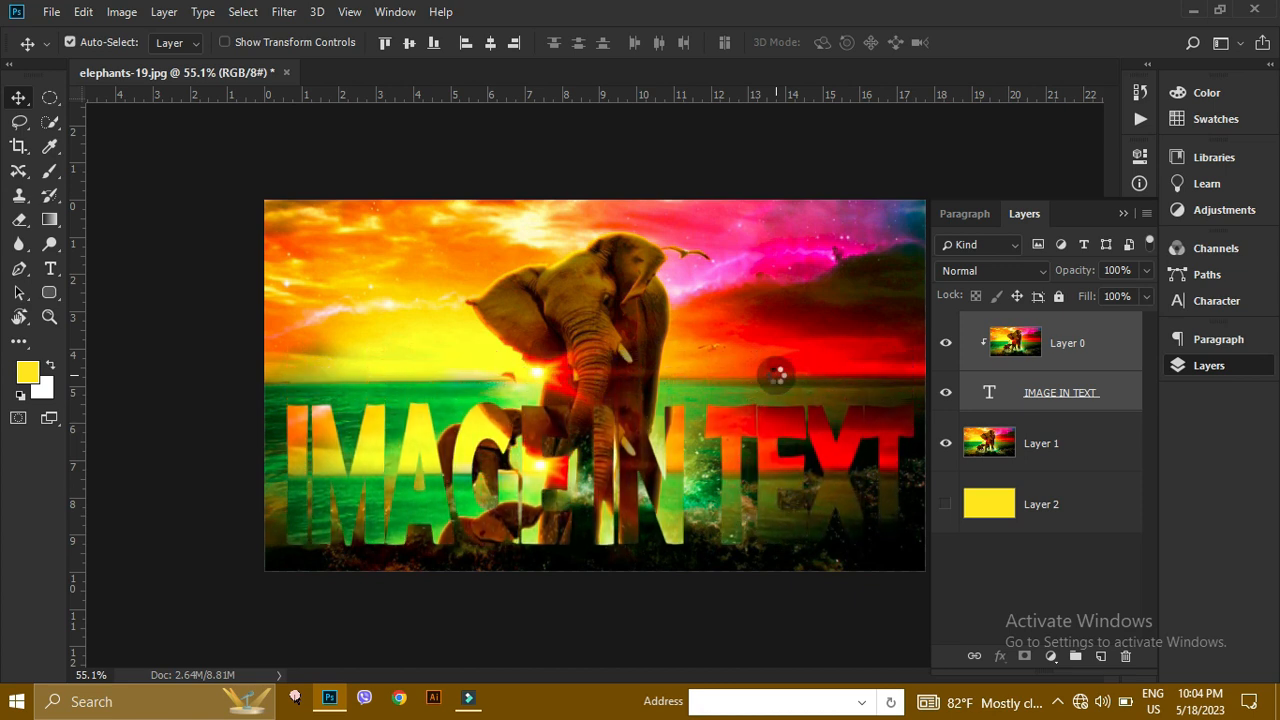
pyautogui.press('Up')
pyautogui.press('Up')
pyautogui.press('Up')
pyautogui.press('Up')
pyautogui.press('Up')
pyautogui.press('Up')
pyautogui.press('Up')
pyautogui.press('Up')
pyautogui.press('Up')
pyautogui.press('Up')
pyautogui.press('Up')
pyautogui.press('Up')
pyautogui.press('Up')
pyautogui.press('Up')
pyautogui.press('Up')
pyautogui.press('Up')
pyautogui.press('Up')
pyautogui.press('Up')
pyautogui.press('Up')
pyautogui.press('Up')
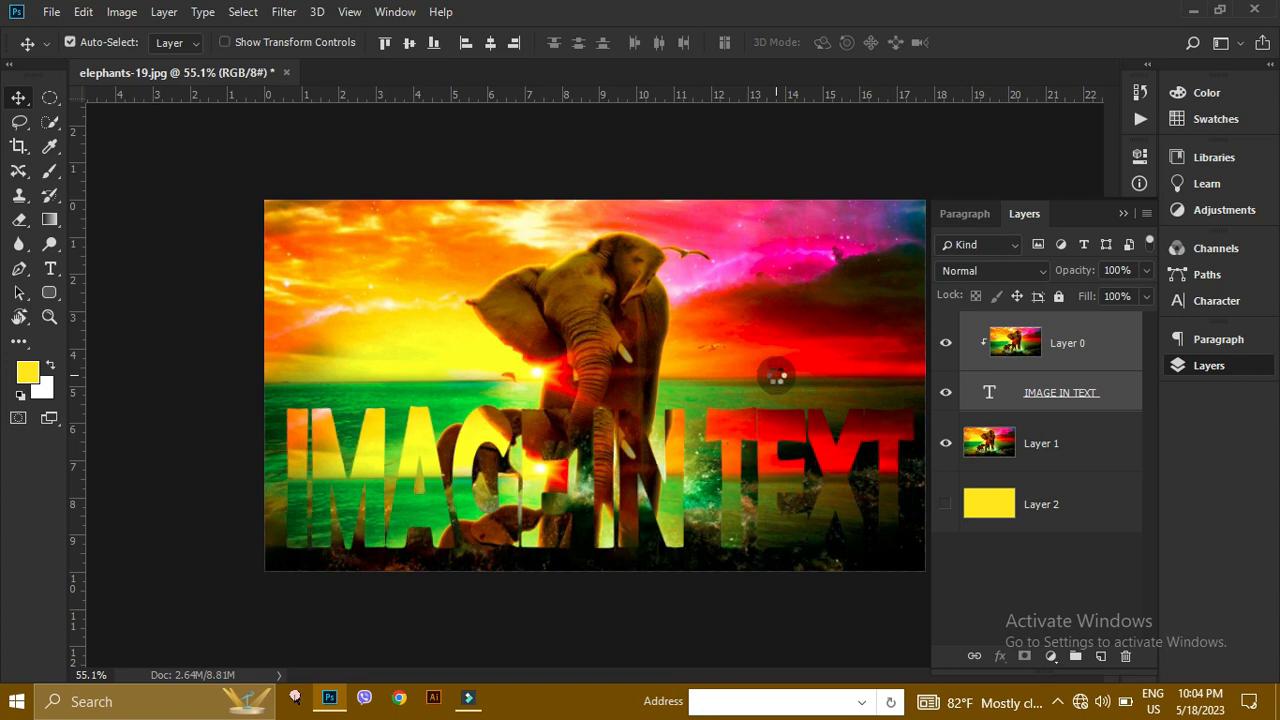
# Scale the selected picture and text layers proportionally to about 96.25% with Free Transform and apply it
pyautogui.click(1123, 214)
pyautogui.hotkey('ctrl', 't')
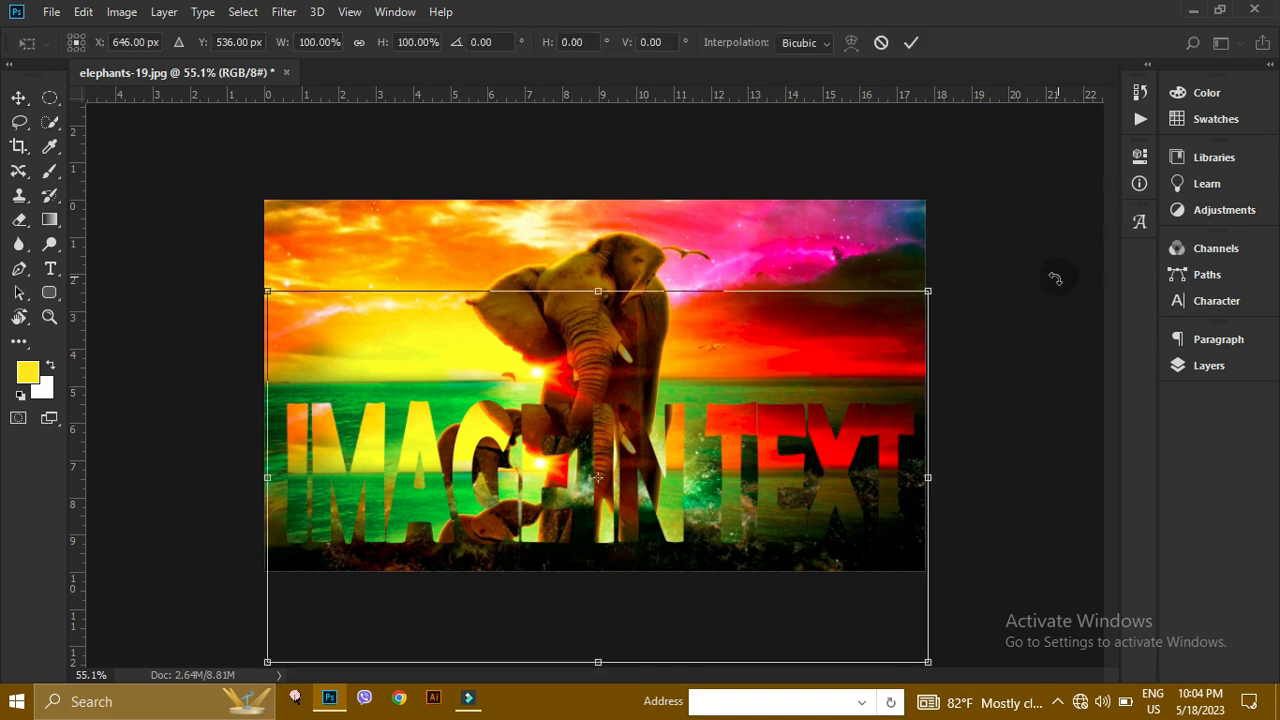
pyautogui.moveTo(928, 292); pyautogui.dragTo(920, 298)
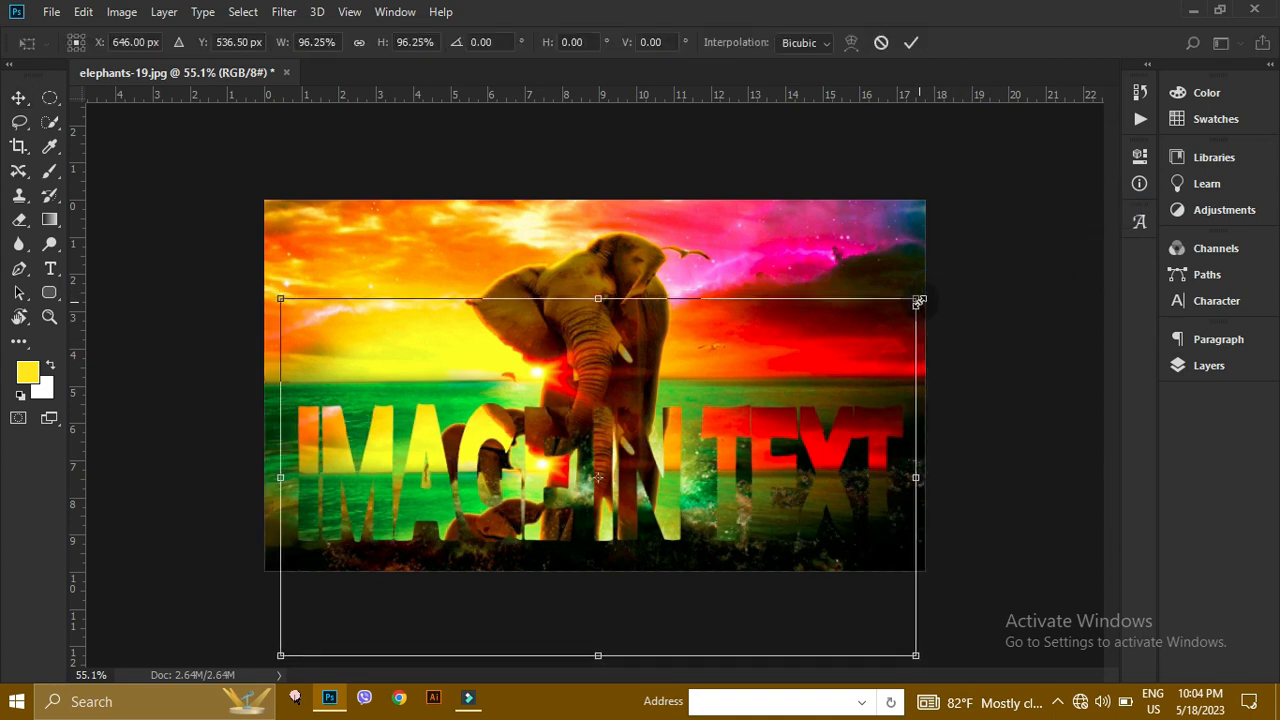
pyautogui.press('Return')
pyautogui.click(757, 350)
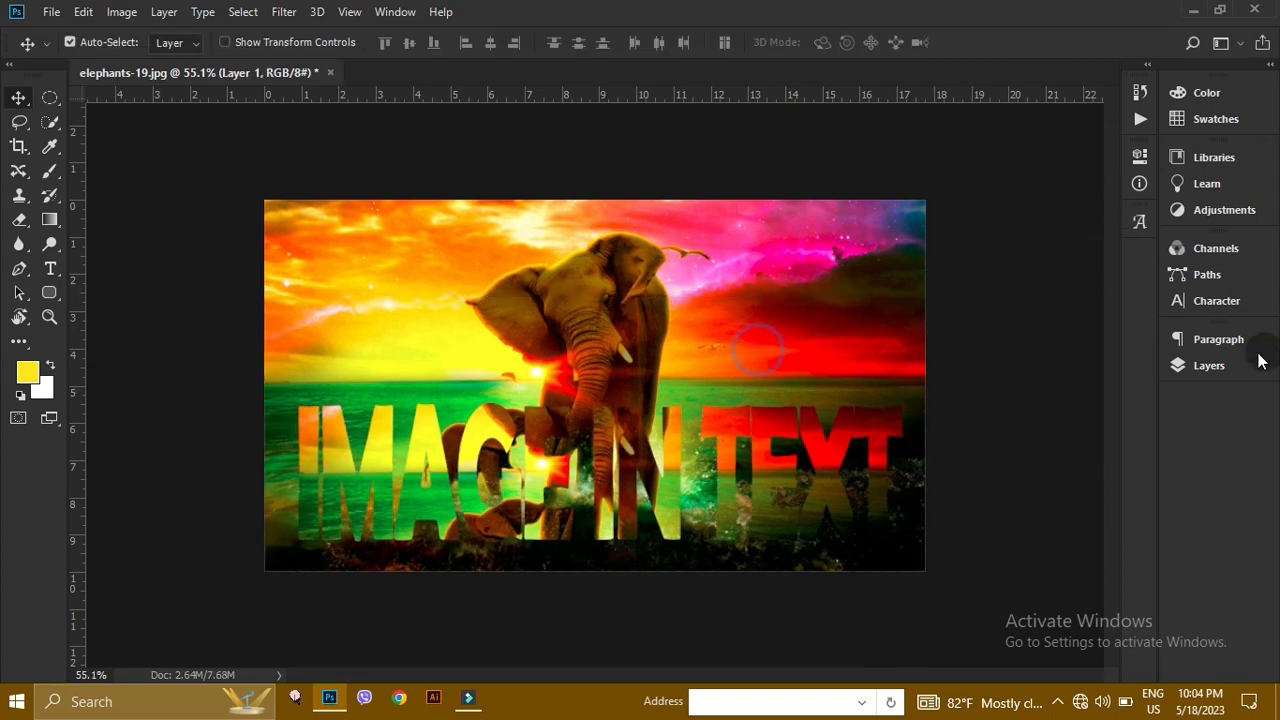
# Try Layer 1 at 63% opacity, restore the opacity to 100%, and try its fill at 95%
pyautogui.click(1208, 365)
pyautogui.click(1067, 342)
pyautogui.click(1048, 448)
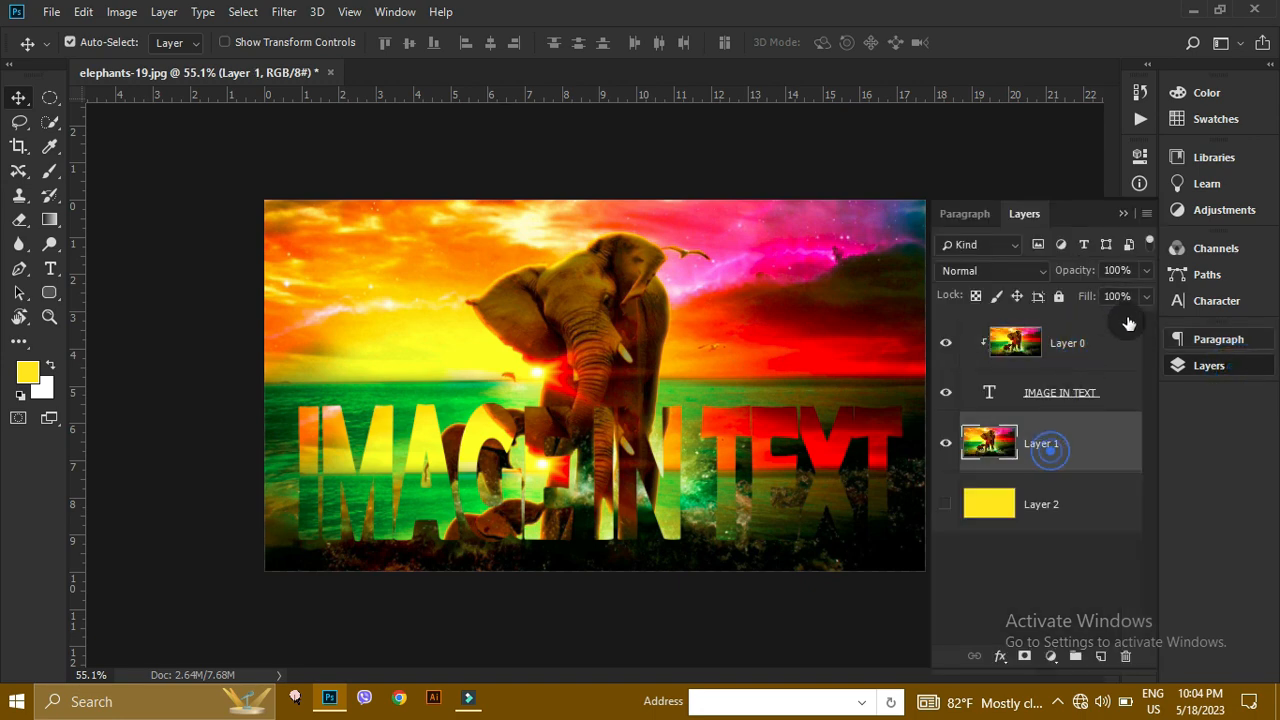
pyautogui.click(1143, 268)
pyautogui.scroll(-2, 1112, 303)
pyautogui.scroll(3, 1112, 303)
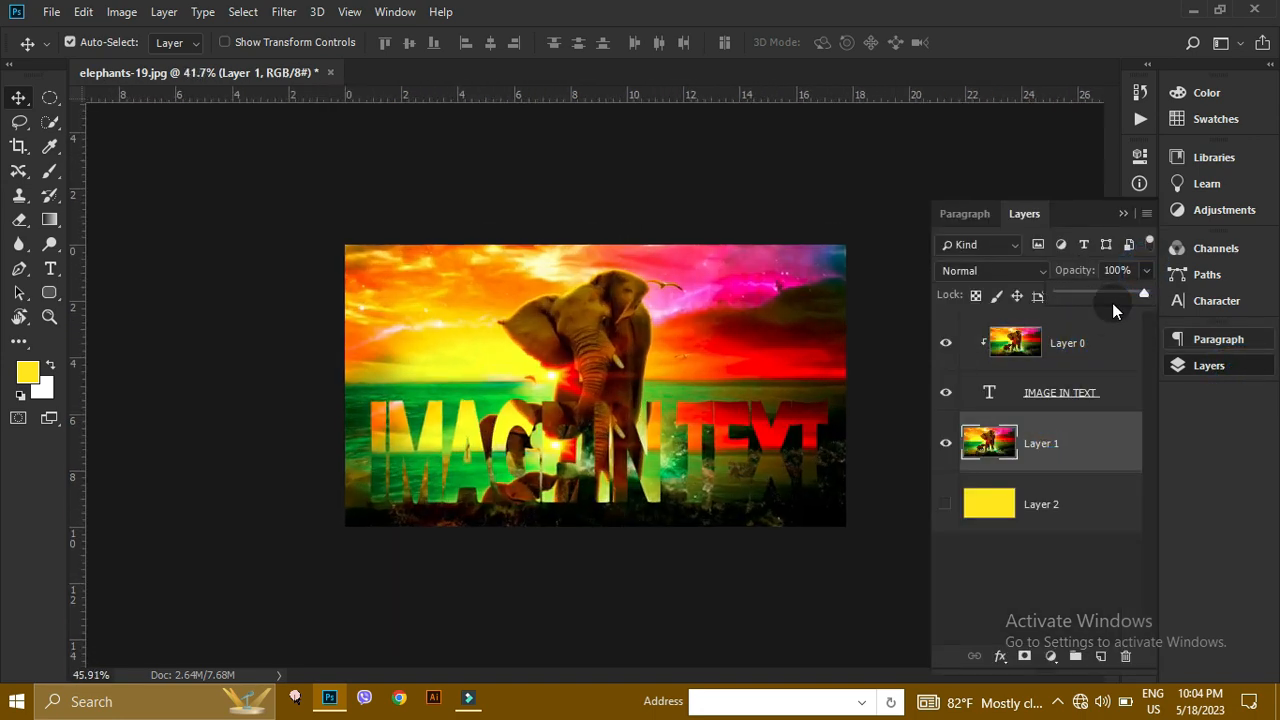
pyautogui.click(1112, 292)
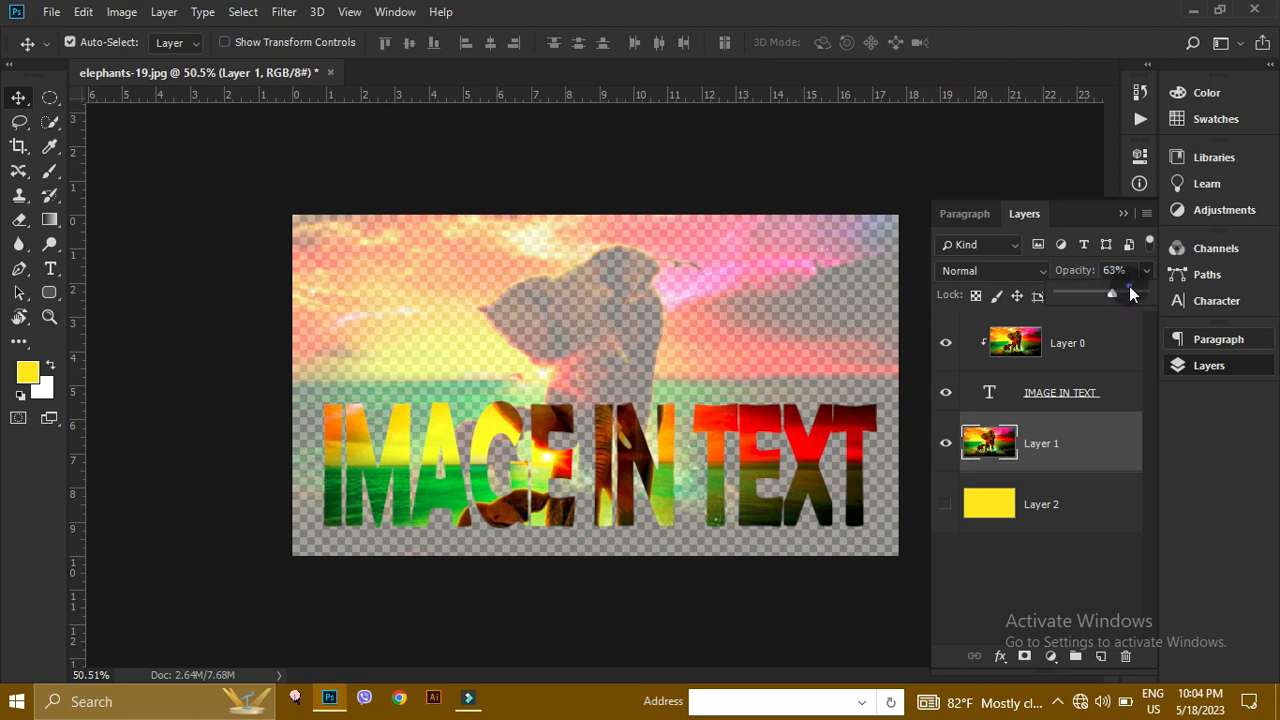
pyautogui.moveTo(1131, 295); pyautogui.dragTo(1145, 295)
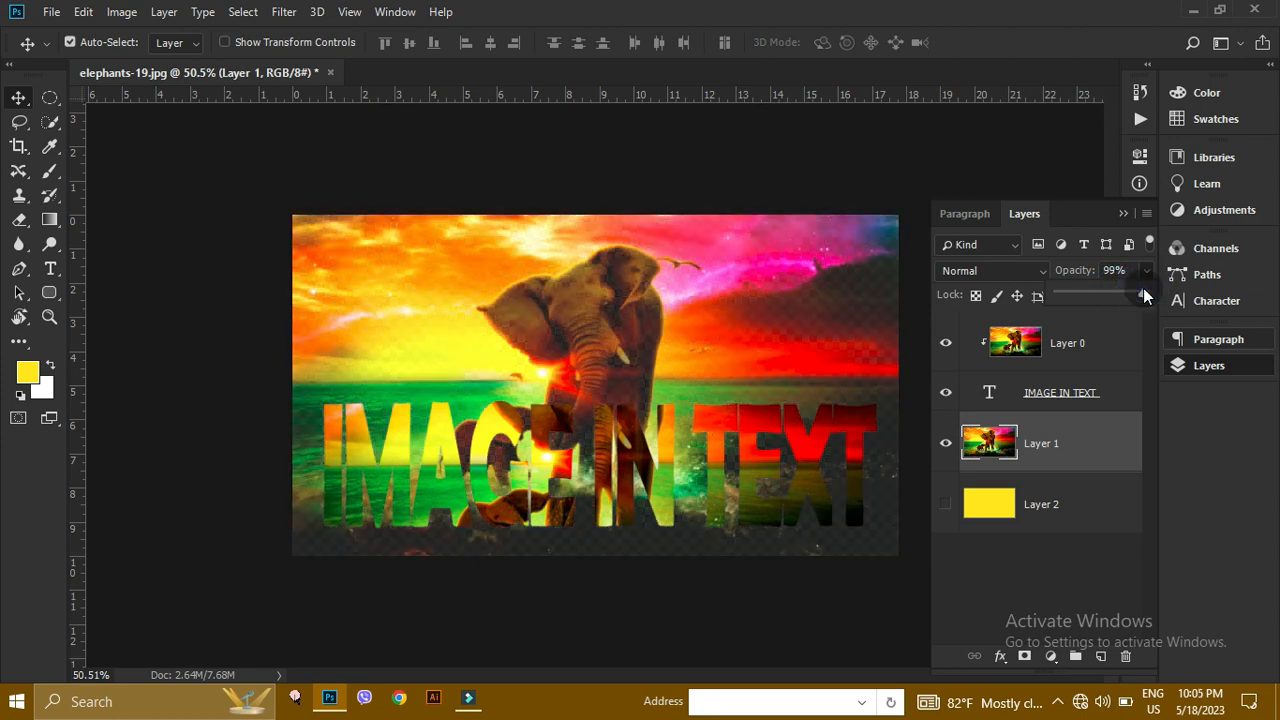
pyautogui.click(1143, 290)
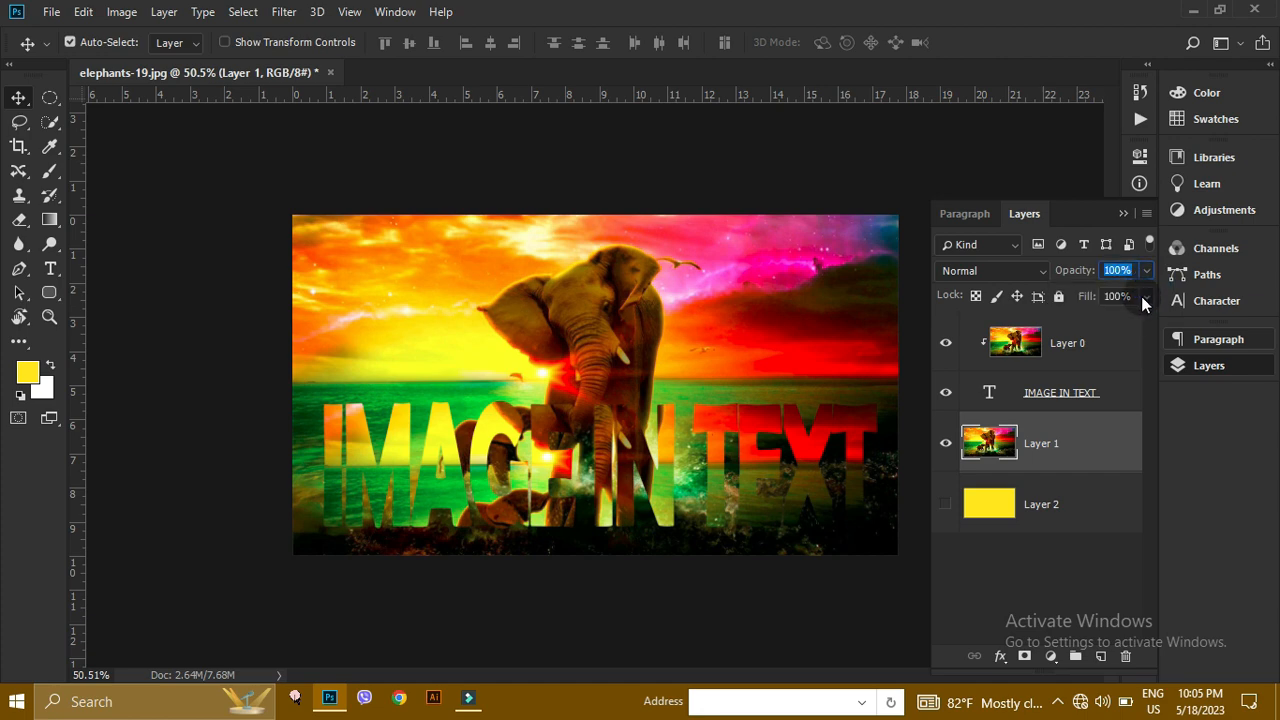
pyautogui.click(1145, 296)
pyautogui.moveTo(1145, 318)
pyautogui.mouseDown()
pyautogui.moveTo(1121, 315)
pyautogui.moveTo(1143, 322)
pyautogui.mouseUp()
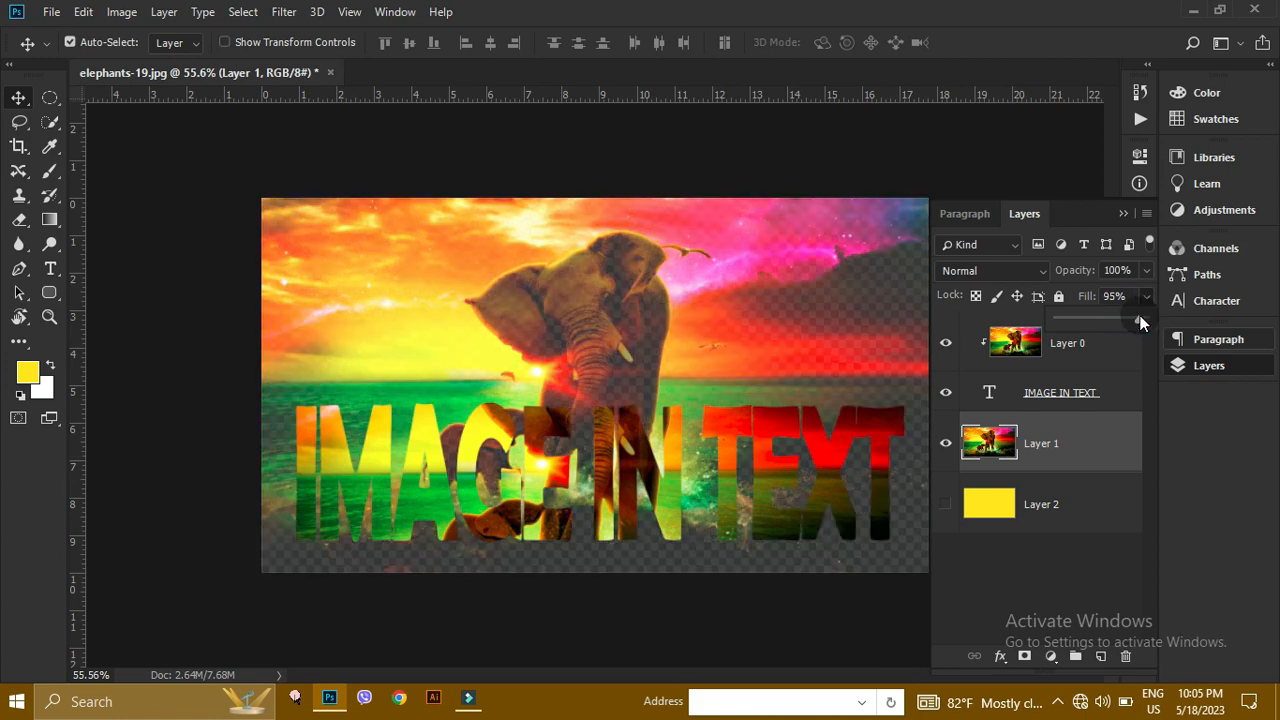
# Show the yellow Layer 2 and slightly lower the strength of Layer 1 so the yellow tints the background picture
pyautogui.click(945, 504)
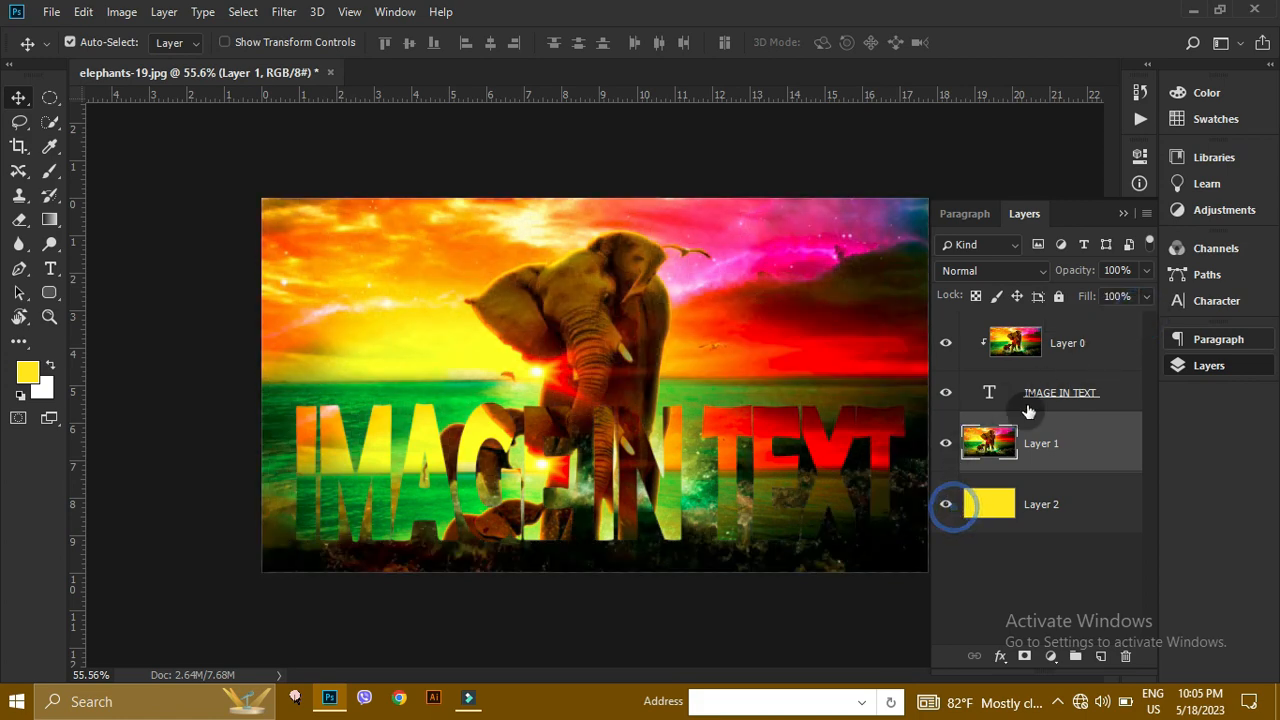
pyautogui.click(1146, 296)
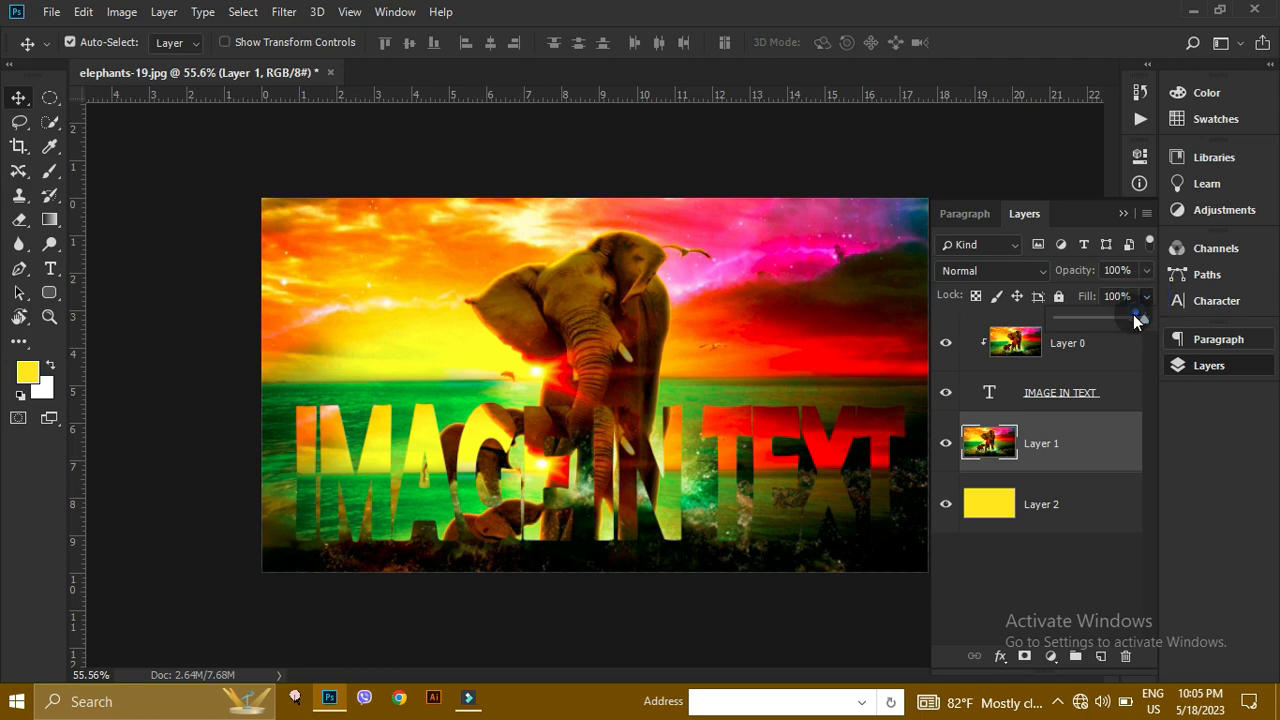
pyautogui.moveTo(1137, 316)
pyautogui.mouseDown()
pyautogui.moveTo(1124, 317)
pyautogui.moveTo(1145, 296)
pyautogui.mouseUp()
pyautogui.click(1146, 270)
pyautogui.click(693, 168)
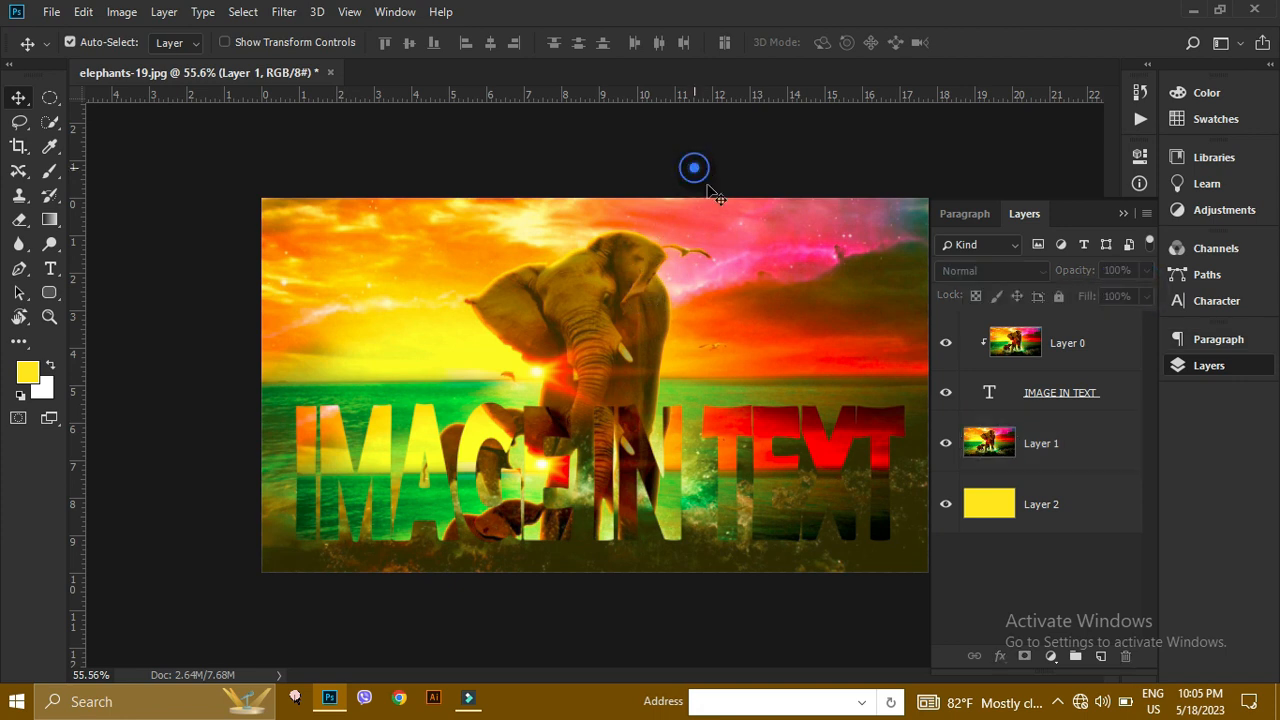
# Select Layer 0 and the IMAGE IN TEXT layer together and nudge them up and slightly right over the elephant's legs
pyautogui.click(1052, 356)
pyautogui.keyDown('shift'); pyautogui.click(1045, 386); pyautogui.keyUp('shift')
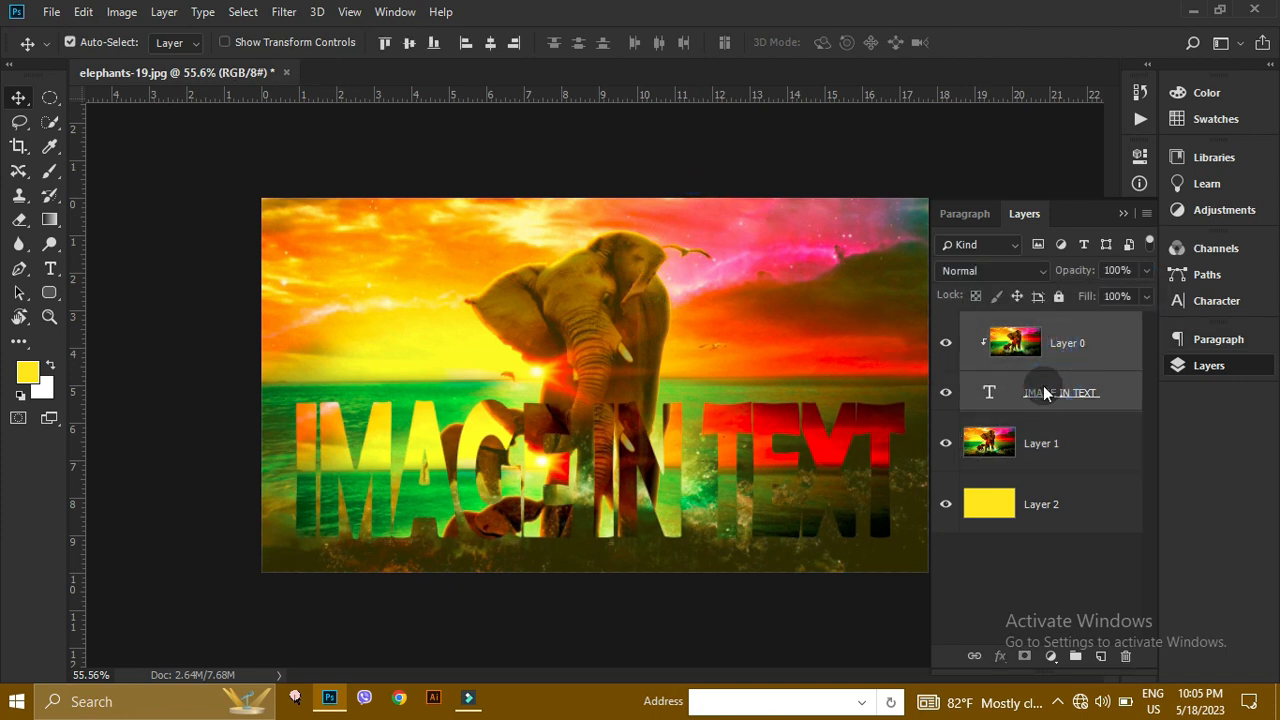
pyautogui.hotkey('shift', 'Up')
pyautogui.hotkey('shift', 'Up')
pyautogui.hotkey('shift', 'Up')
pyautogui.hotkey('shift', 'Up')
pyautogui.hotkey('shift', 'Up')
pyautogui.hotkey('shift', 'Up')
pyautogui.hotkey('shift', 'Up')
pyautogui.hotkey('shift', 'Up')
pyautogui.press('Right')
pyautogui.press('Right')
pyautogui.press('Right')
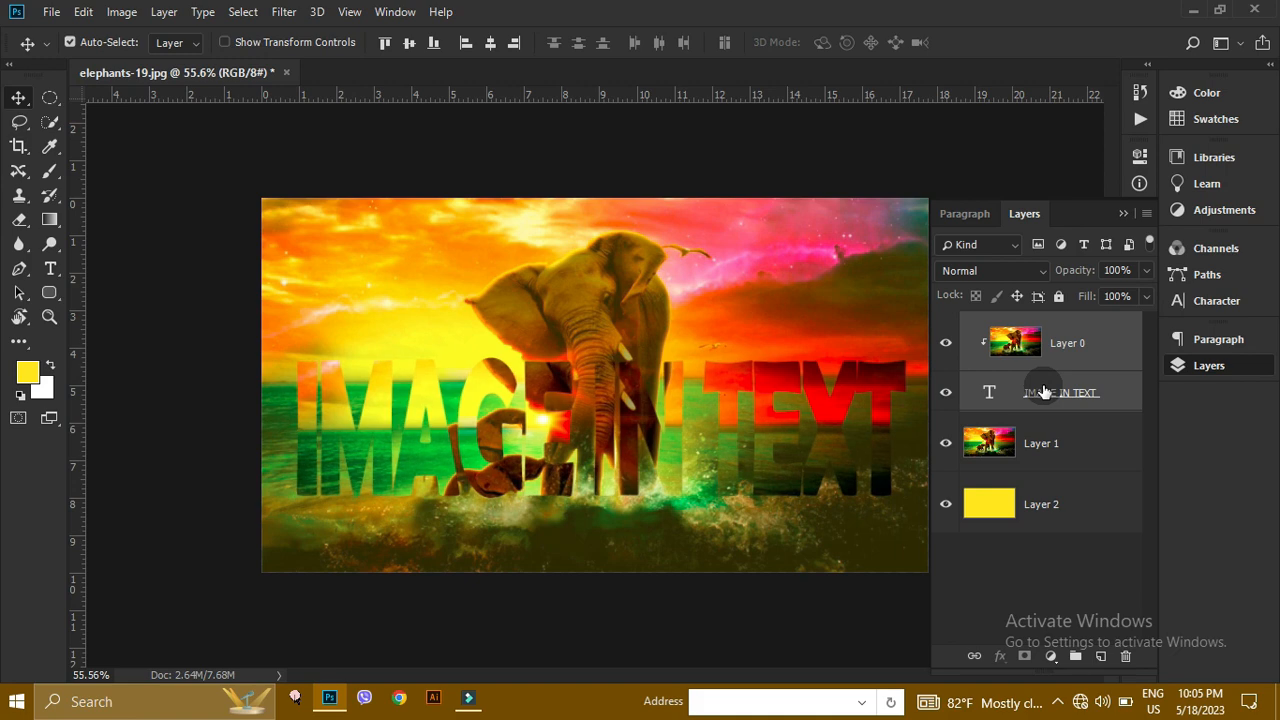
# Scale the selected picture and text layers to about 94.5% with Free Transform, shift them slightly up and left, and apply
pyautogui.hotkey('ctrl', 't')
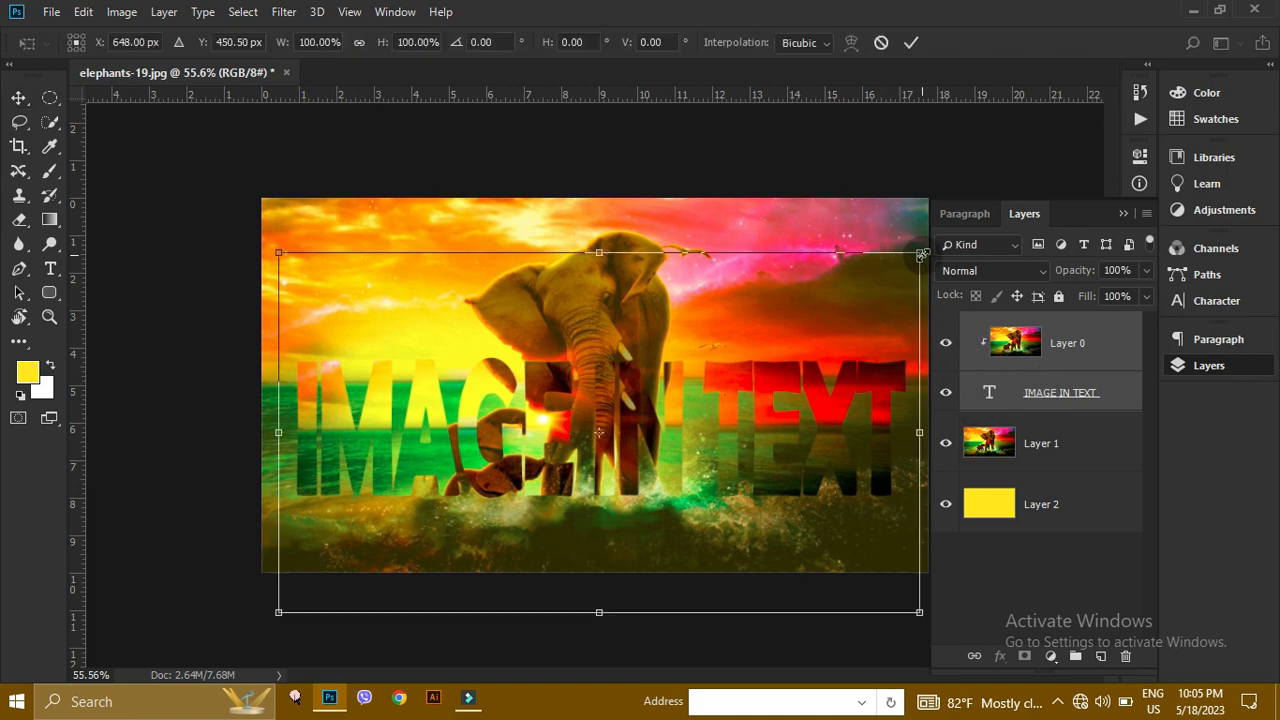
pyautogui.moveTo(921, 254); pyautogui.dragTo(903, 263)
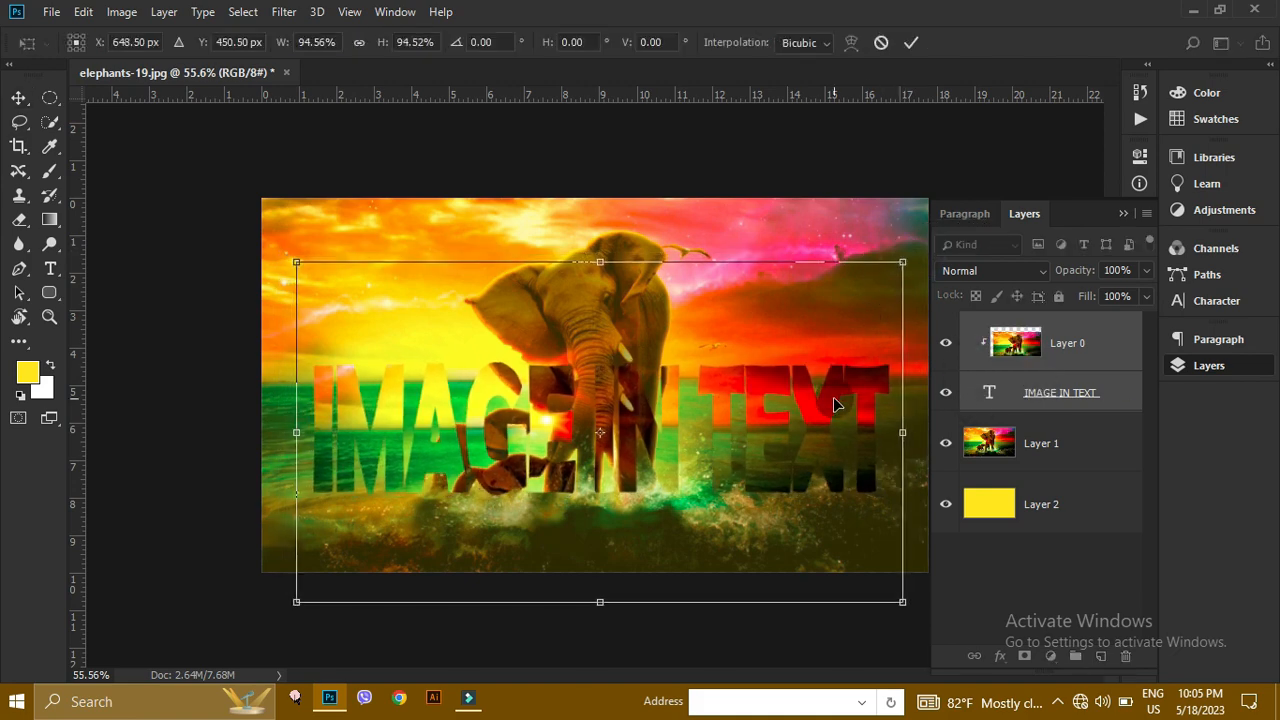
pyautogui.moveTo(834, 400)
pyautogui.mouseDown()
pyautogui.moveTo(838, 362)
pyautogui.moveTo(829, 392)
pyautogui.mouseUp()
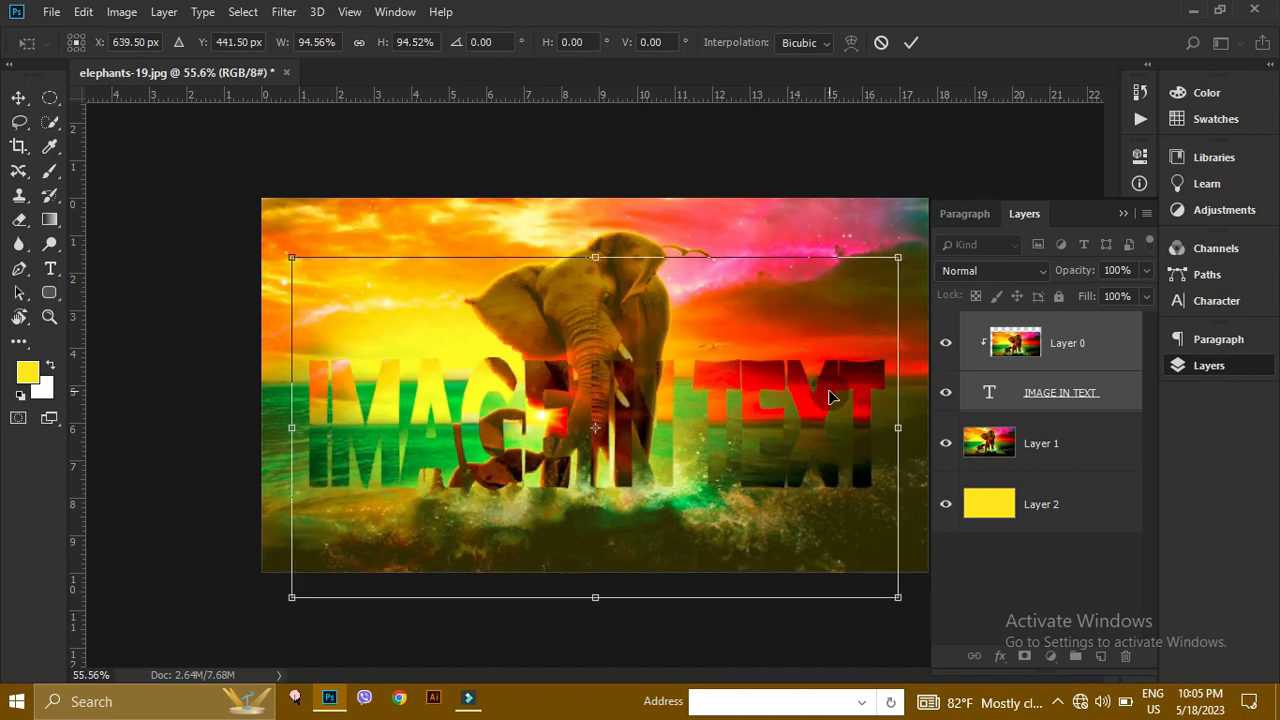
pyautogui.press('Return')
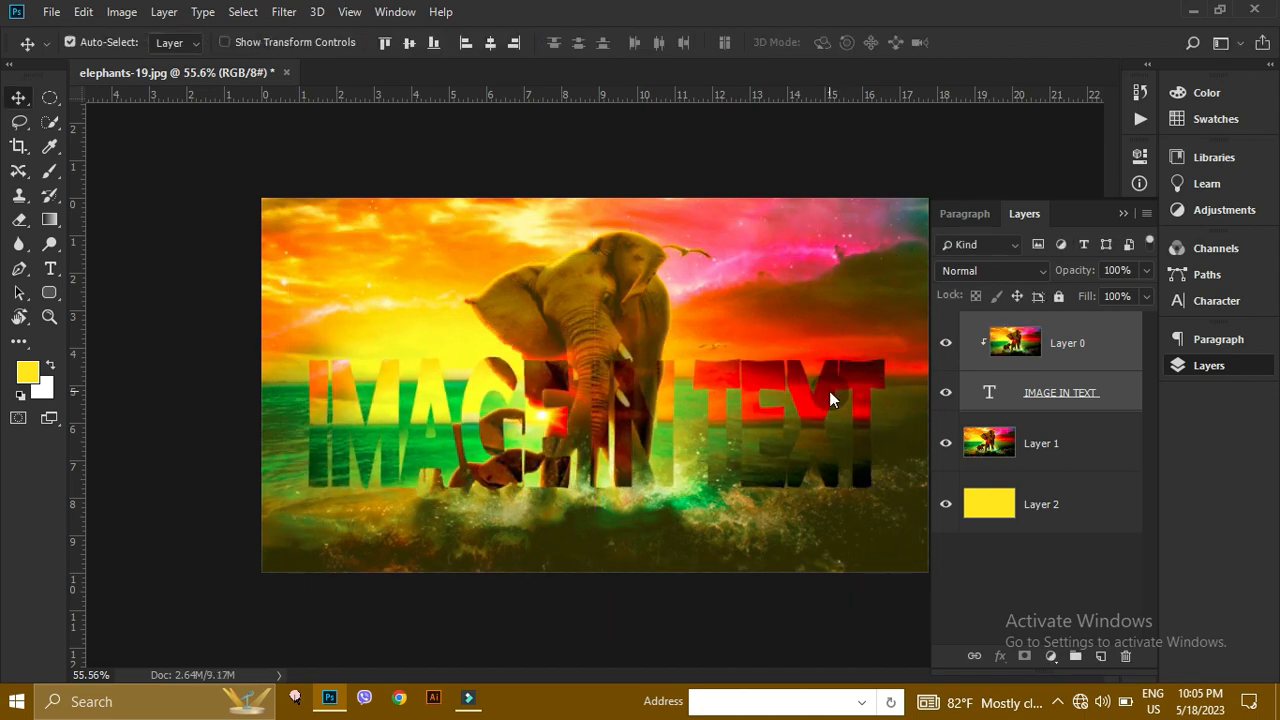
# Add a white 100 px text line reading "How To Place on" in the upper left part of the picture
pyautogui.click(52, 268)
pyautogui.click(289, 297)
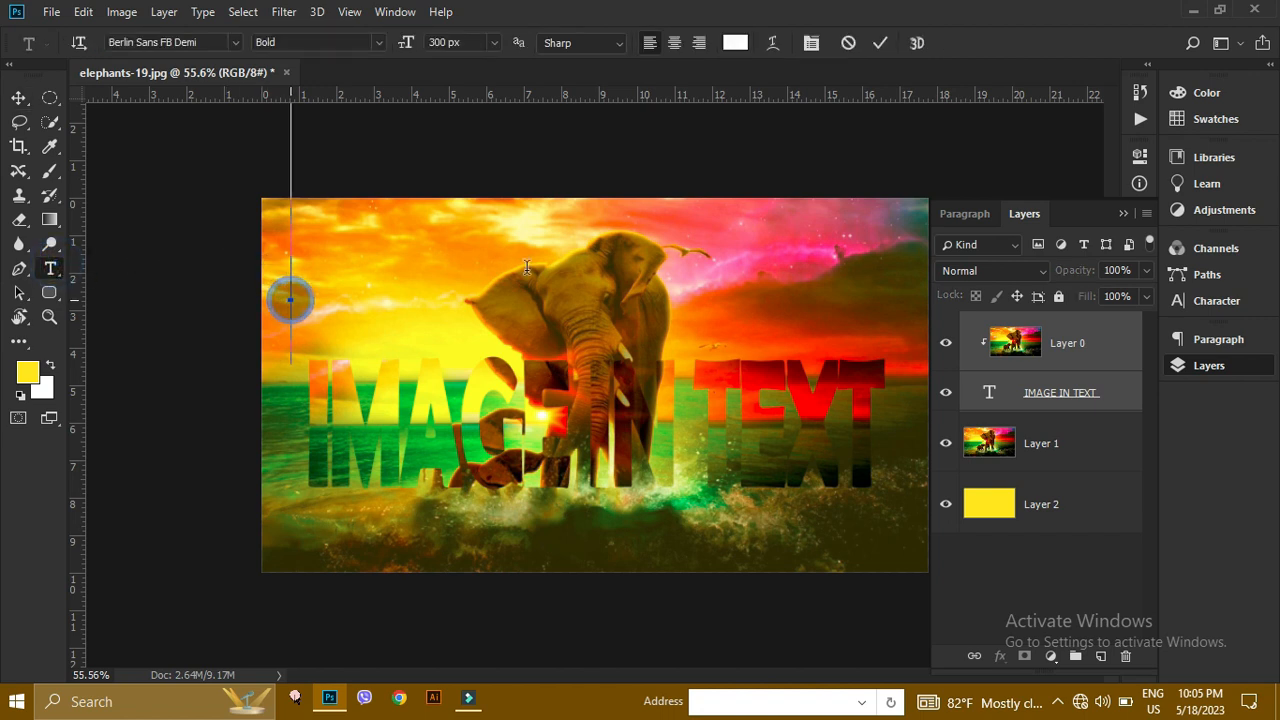
pyautogui.click(474, 49)
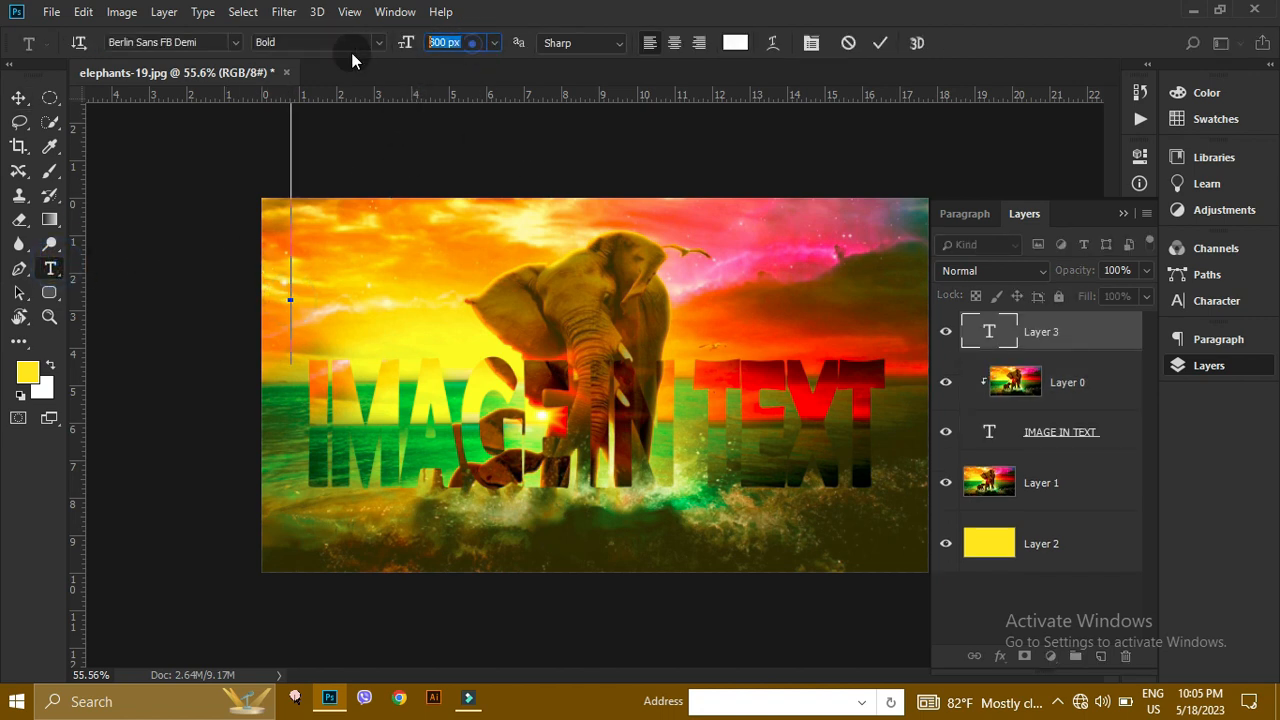
pyautogui.write('100')
pyautogui.press('Return')
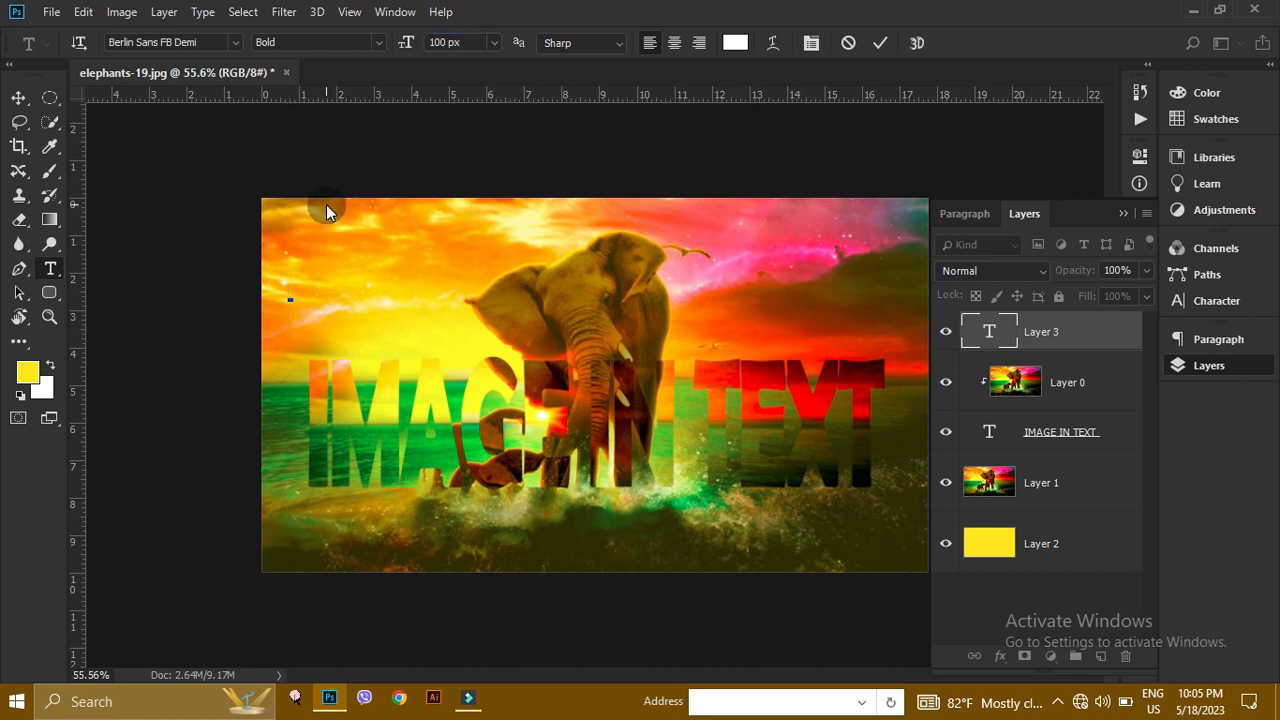
pyautogui.write('hOW')
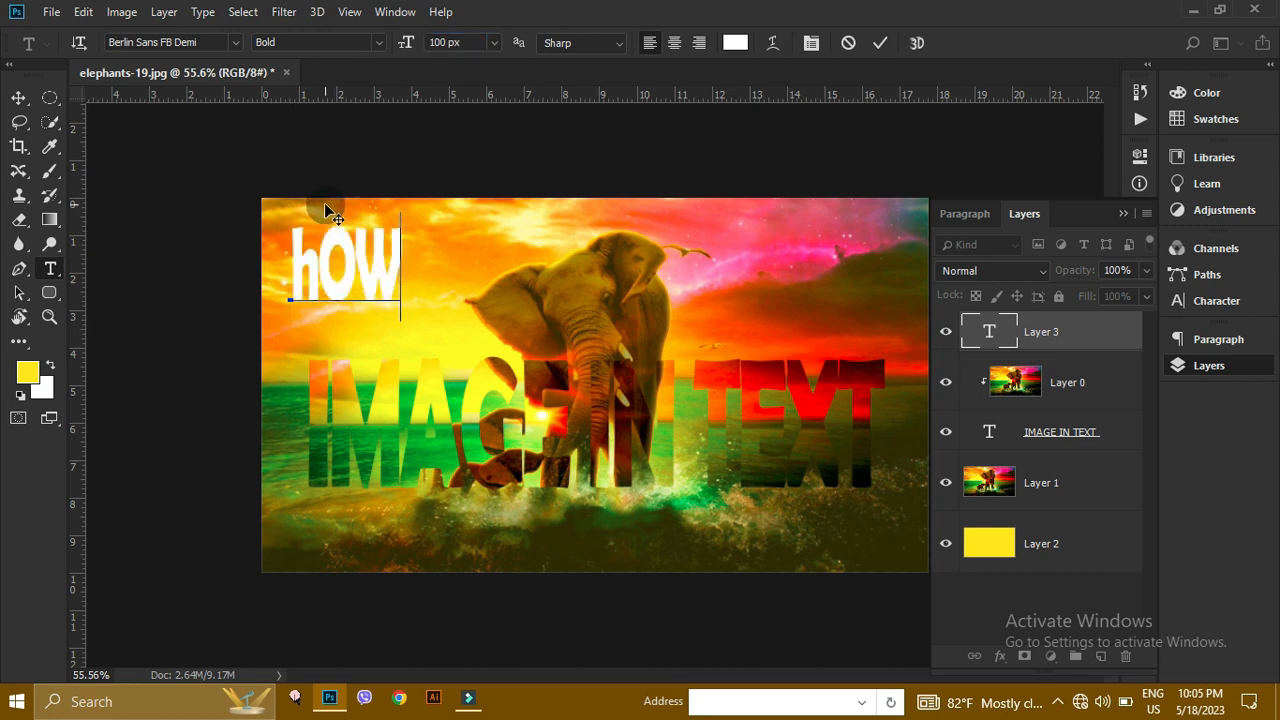
pyautogui.press('BackSpace')
pyautogui.press('BackSpace')
pyautogui.press('BackSpace')
pyautogui.write('H')
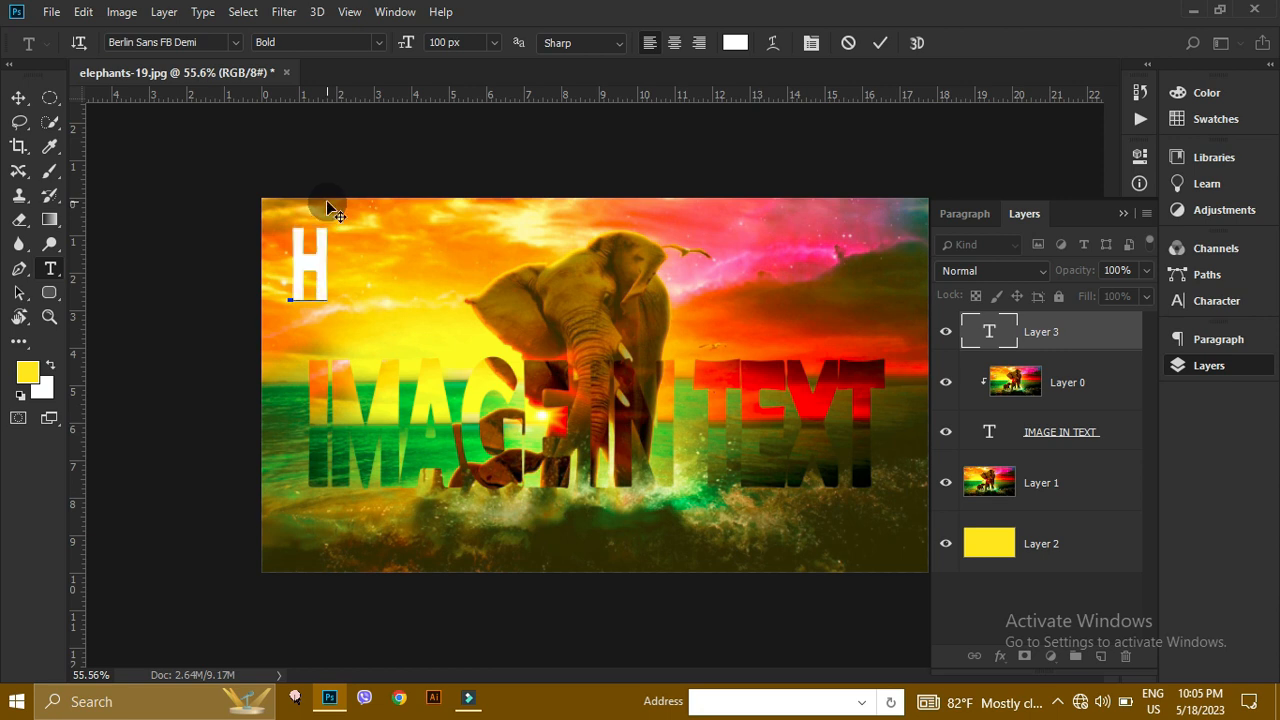
pyautogui.write('ow To')
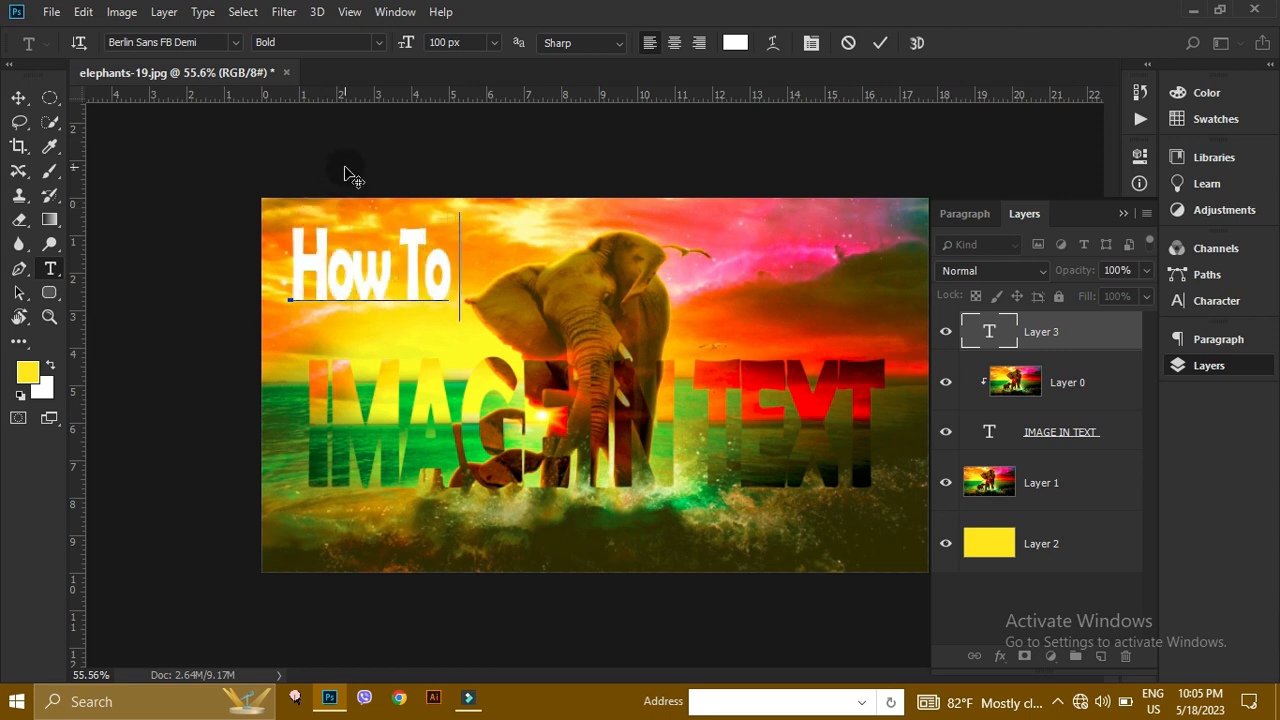
pyautogui.write(' Place on')
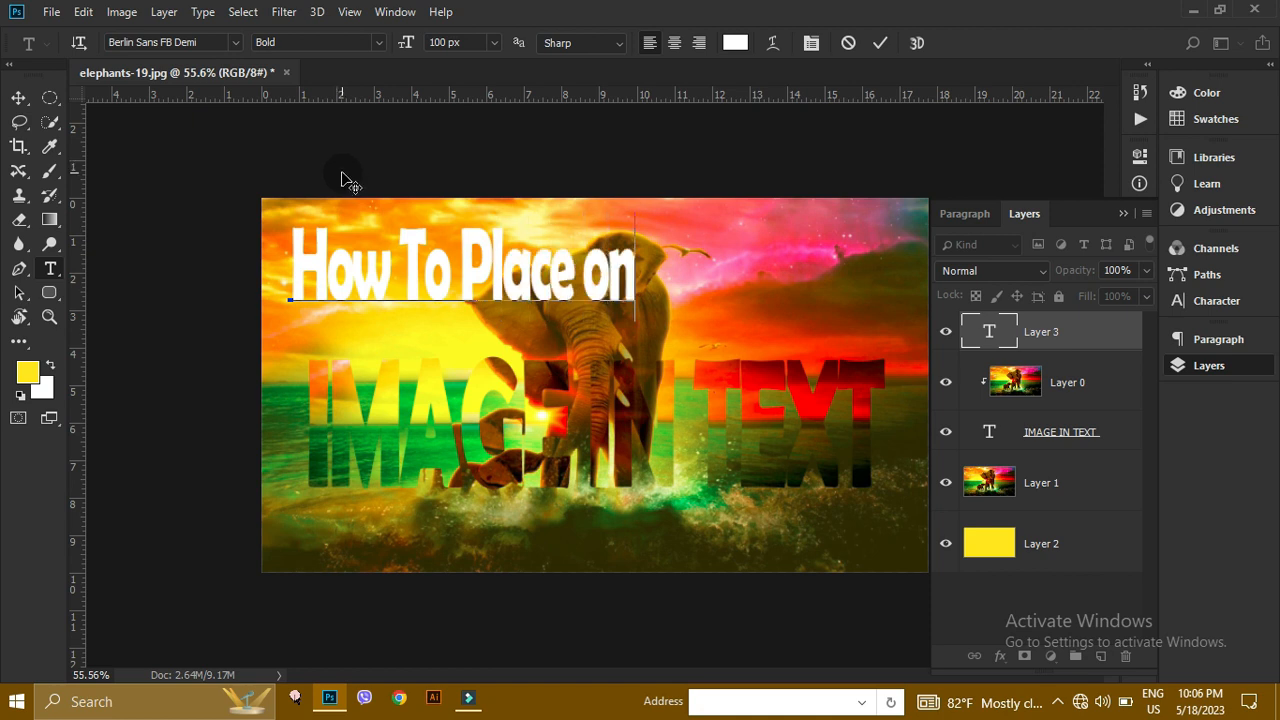
pyautogui.click(880, 42)
# Scale the How To Place on text to 73.49% and place it just above IMAGE, aligned with the lettering's left edge
pyautogui.press('v')
pyautogui.click(340, 232)
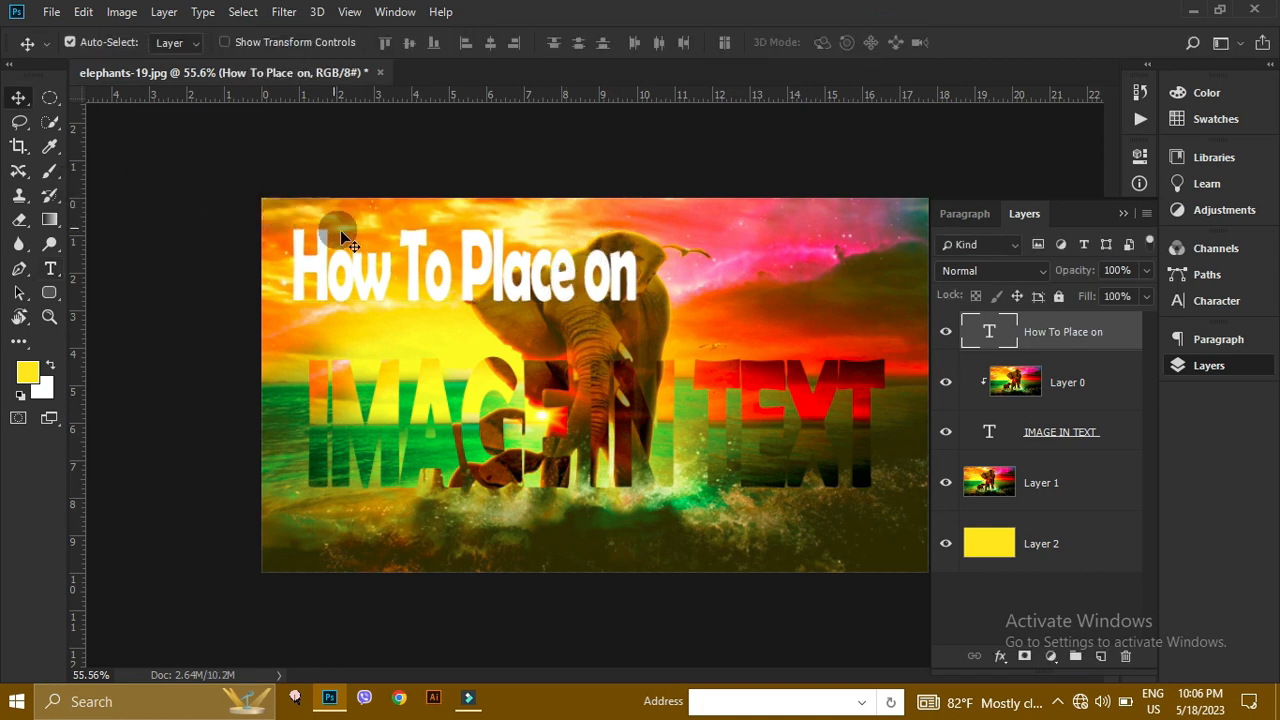
pyautogui.moveTo(357, 287)
pyautogui.mouseDown()
pyautogui.moveTo(348, 322)
pyautogui.moveTo(351, 305)
pyautogui.mouseUp()
pyautogui.hotkey('ctrl', 't')
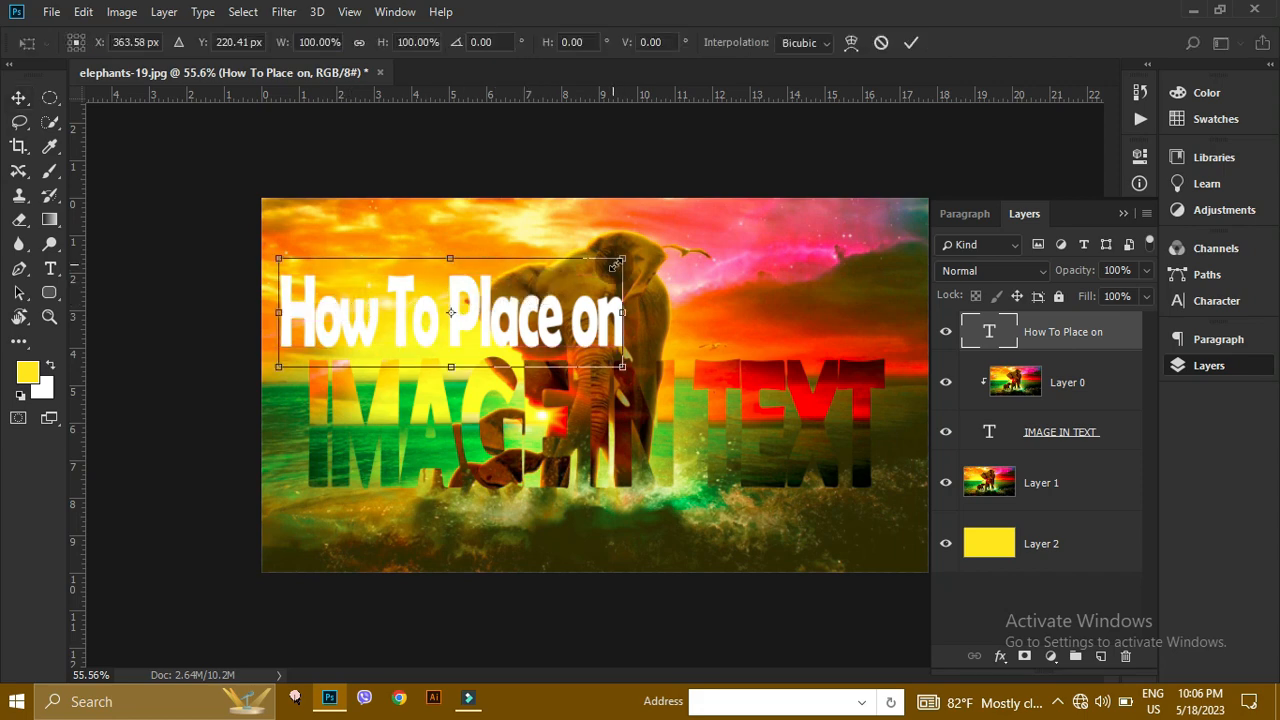
pyautogui.moveTo(622, 262); pyautogui.dragTo(535, 290)
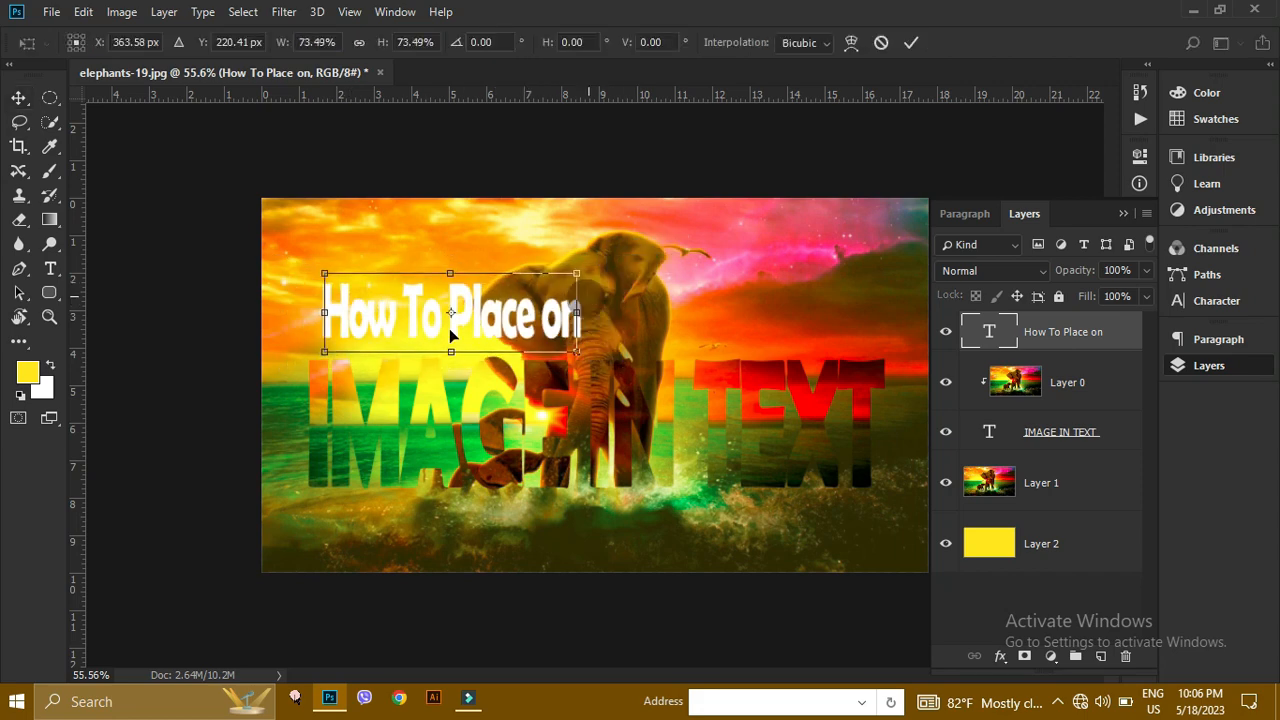
pyautogui.scroll(3, 448, 328)
pyautogui.moveTo(449, 289); pyautogui.dragTo(518, 380)
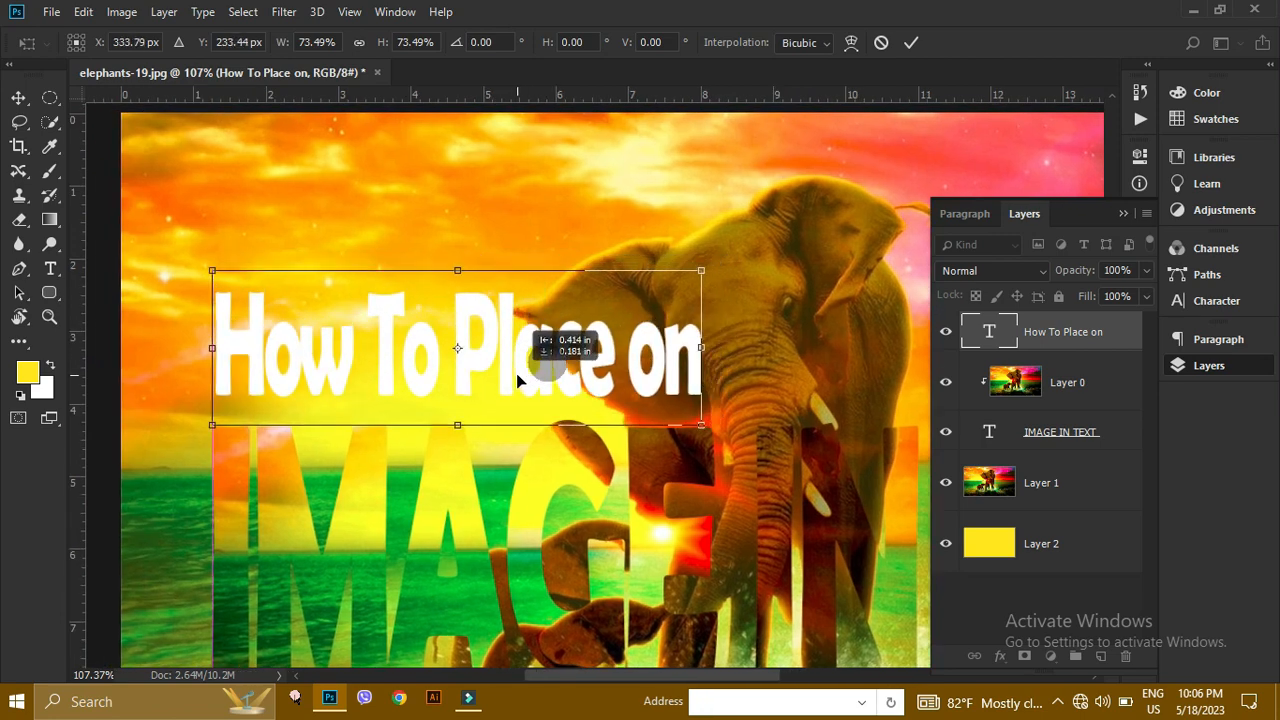
pyautogui.scroll(-5, 518, 376)
pyautogui.scroll(3, 523, 377)
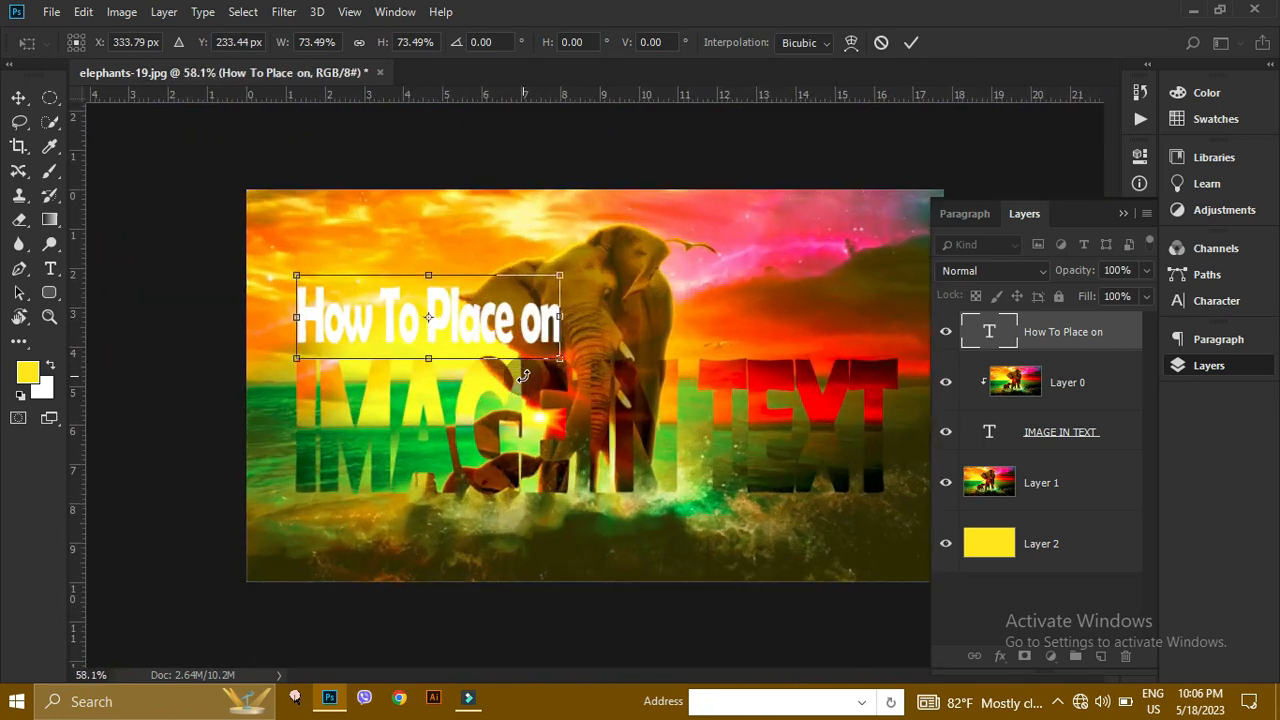
pyautogui.press('Return')
pyautogui.scroll(4, 523, 376)
pyautogui.scroll(-3, 526, 367)
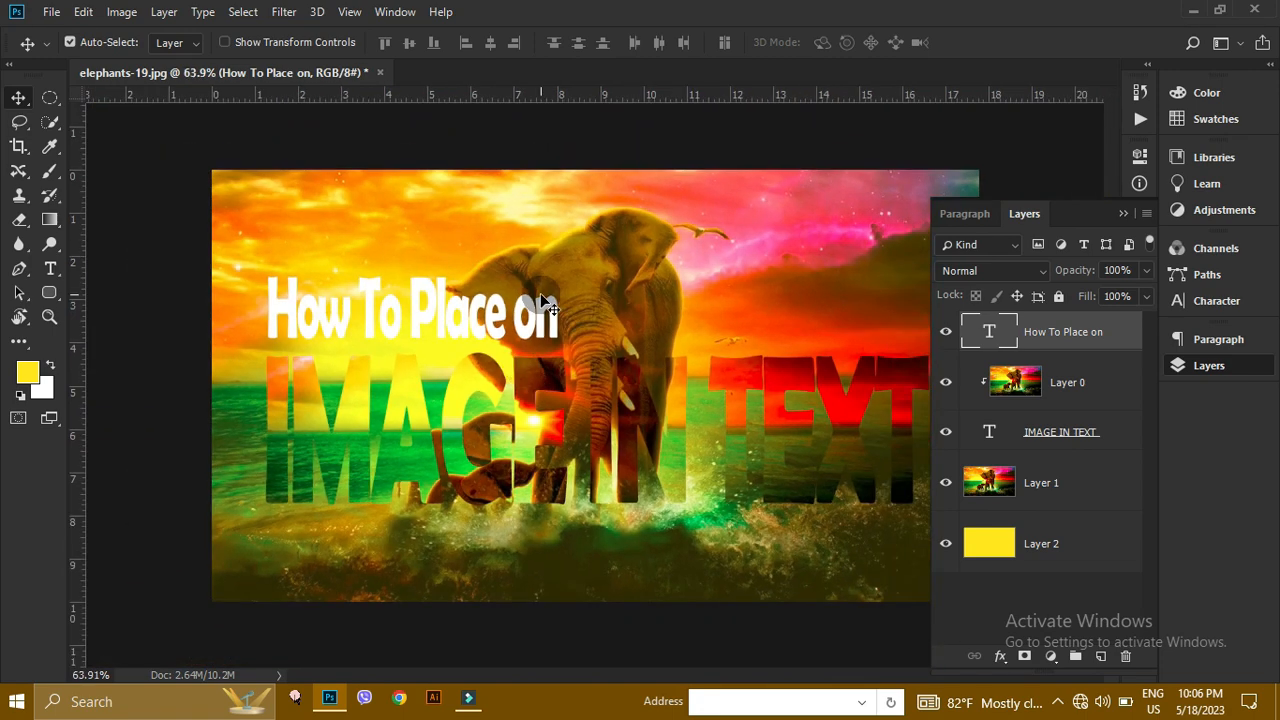
# Open the text colour of How To Place on and try orange tones sampled from the sky, such as fe9602 and ff7b23
pyautogui.press('t')
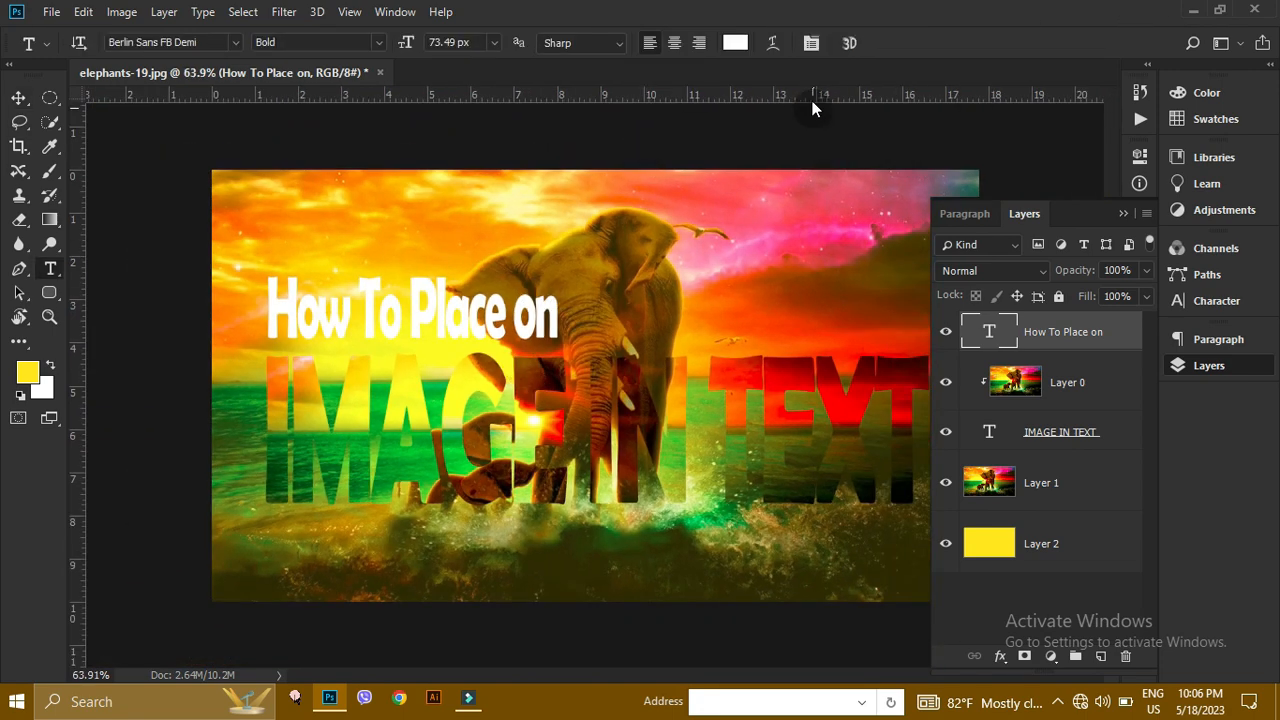
pyautogui.click(736, 44)
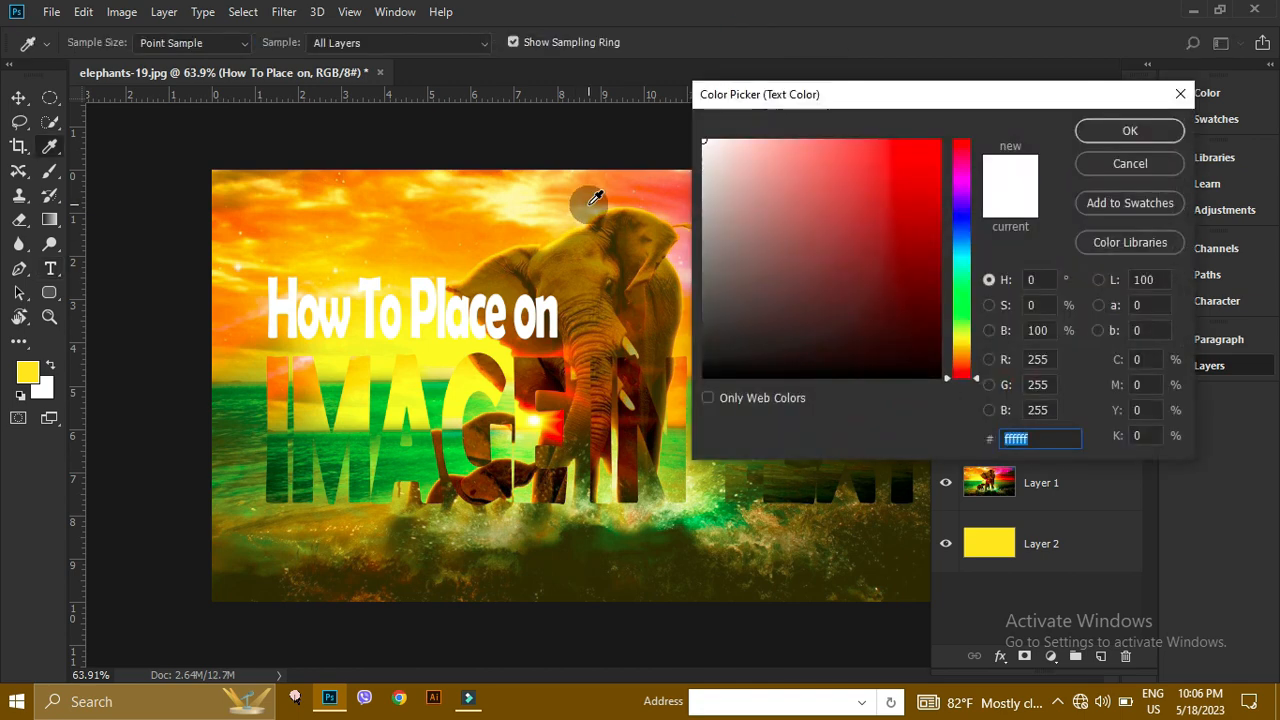
pyautogui.click(638, 184)
pyautogui.click(613, 270)
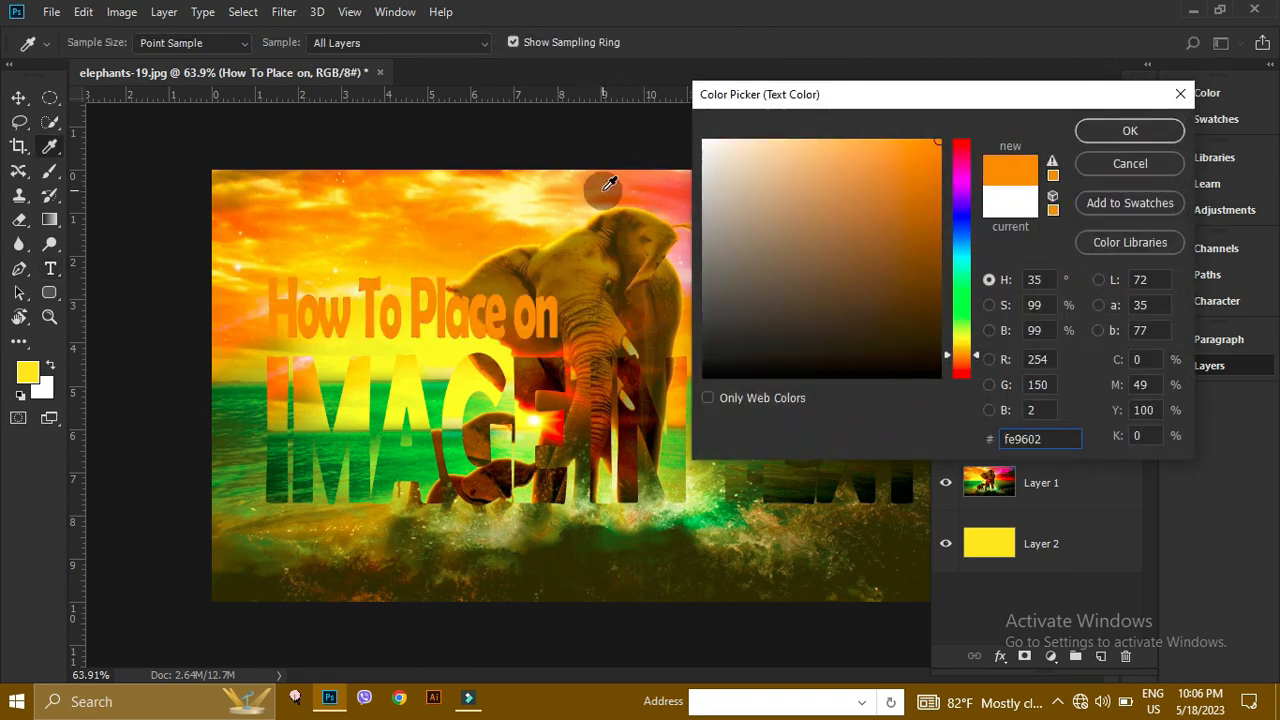
pyautogui.click(660, 178)
pyautogui.moveTo(670, 178); pyautogui.dragTo(593, 216)
pyautogui.click(605, 196)
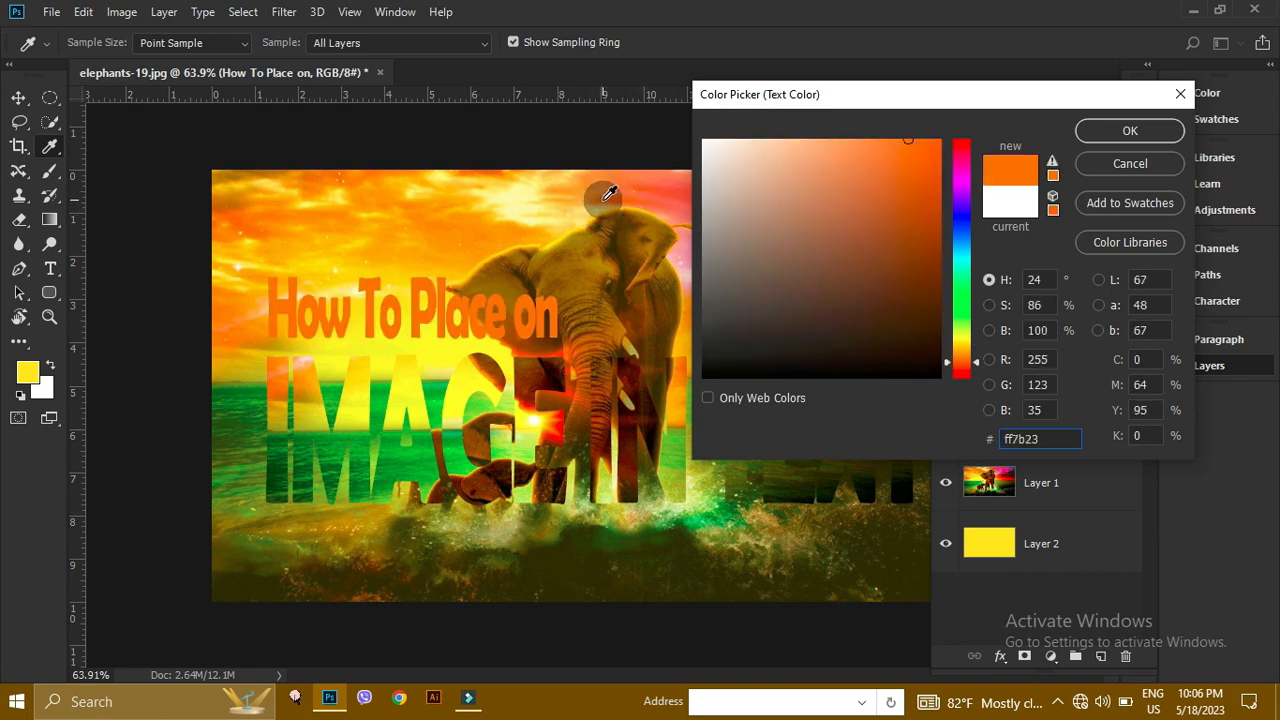
# Try dark brown, lime green, yellow and dark green tones sampled from the elephant and lettering as the text colour
pyautogui.click(606, 403)
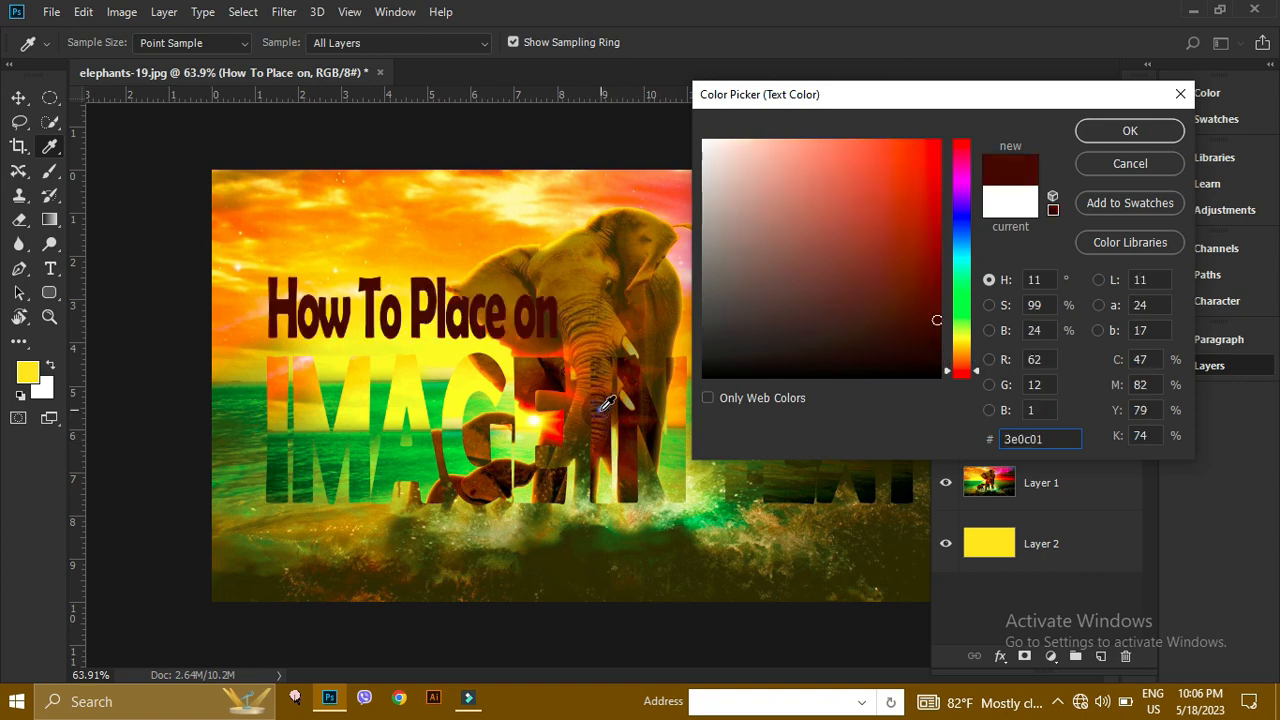
pyautogui.click(518, 436)
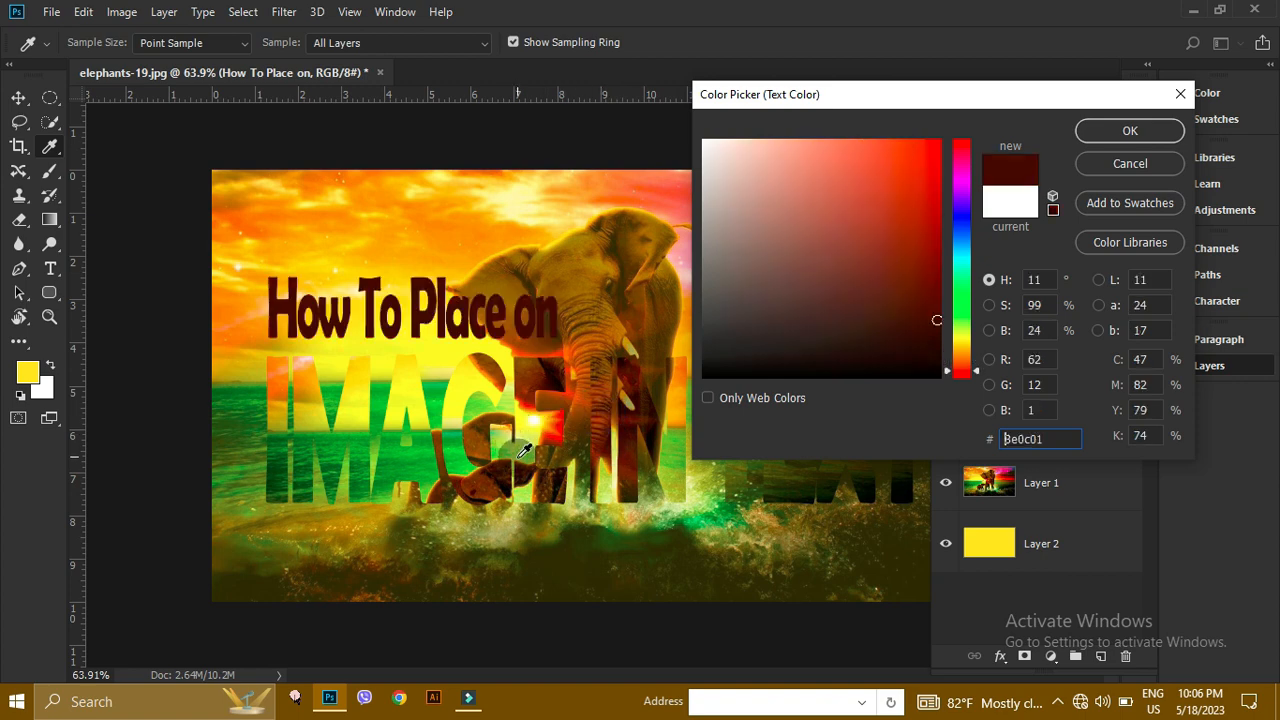
pyautogui.click(518, 458)
pyautogui.click(518, 455)
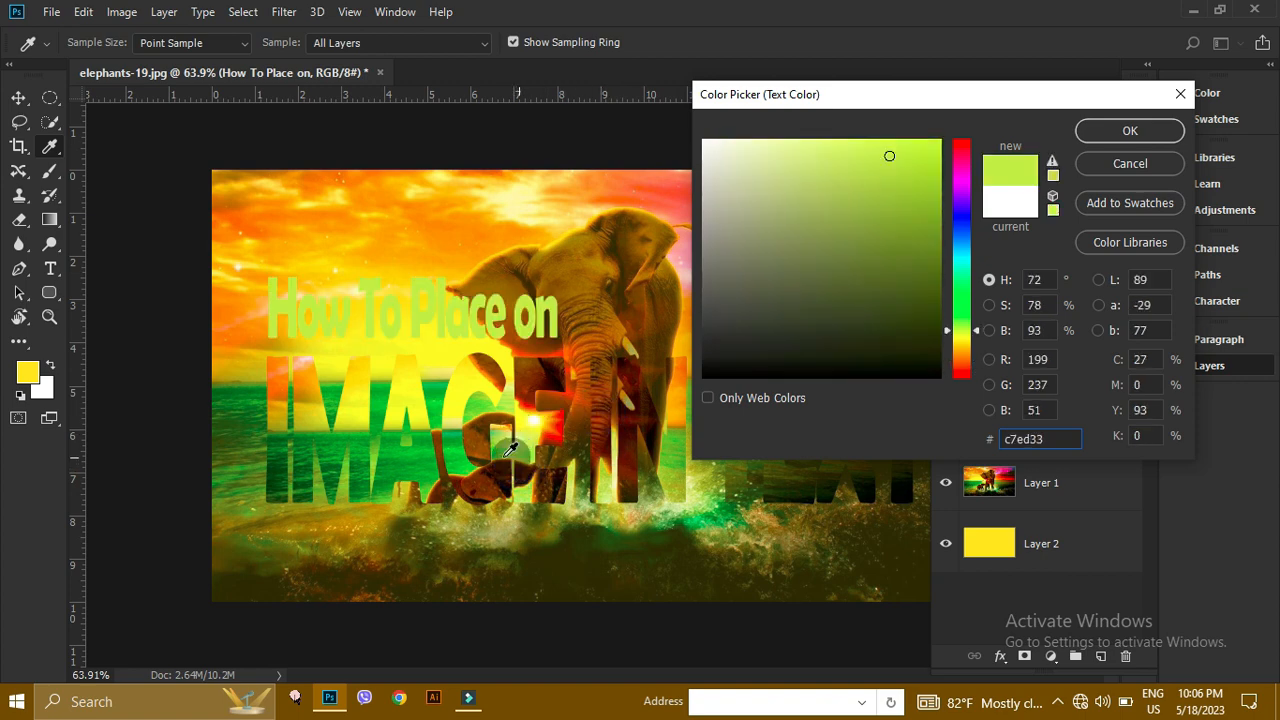
pyautogui.moveTo(418, 392); pyautogui.dragTo(448, 385)
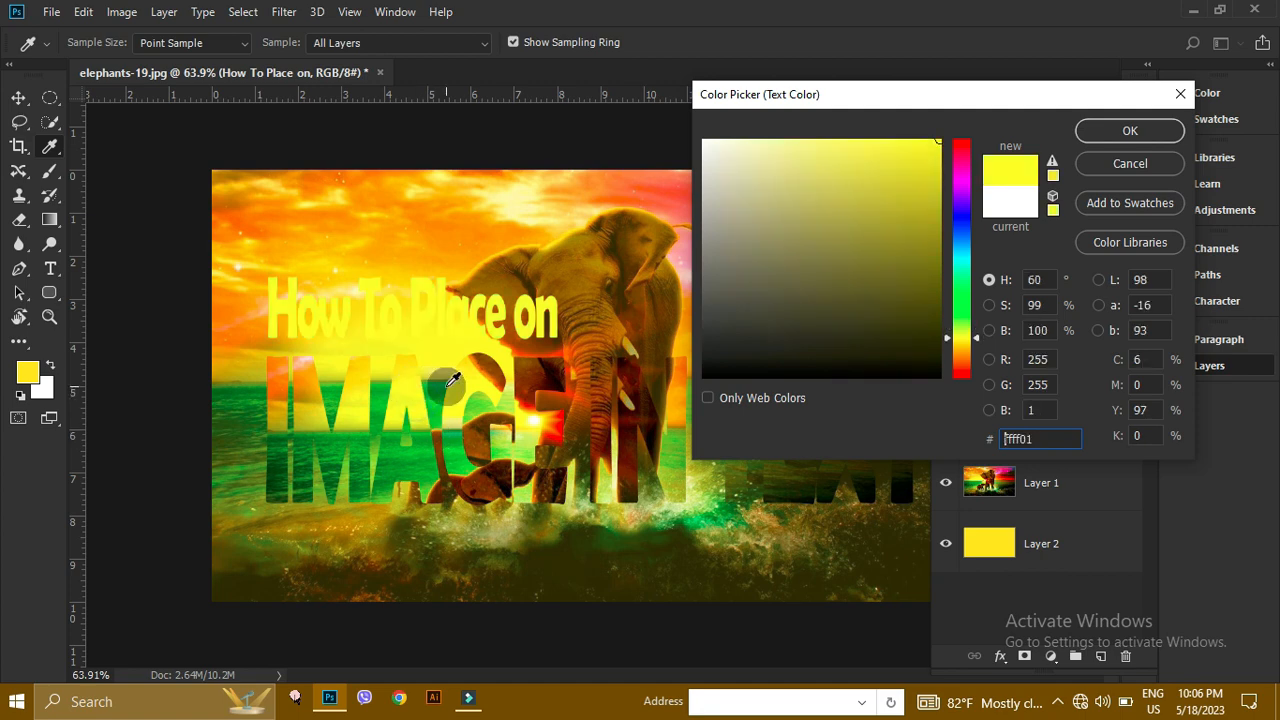
pyautogui.click(866, 479)
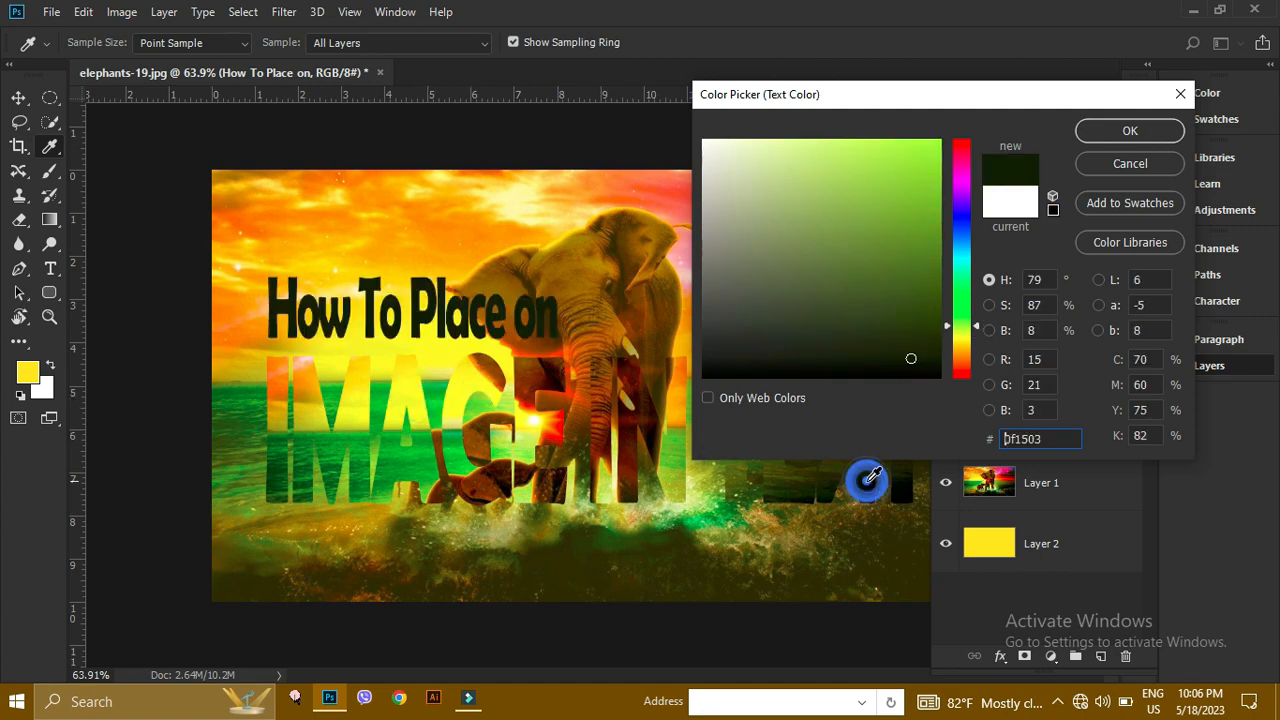
pyautogui.moveTo(830, 482); pyautogui.dragTo(678, 426)
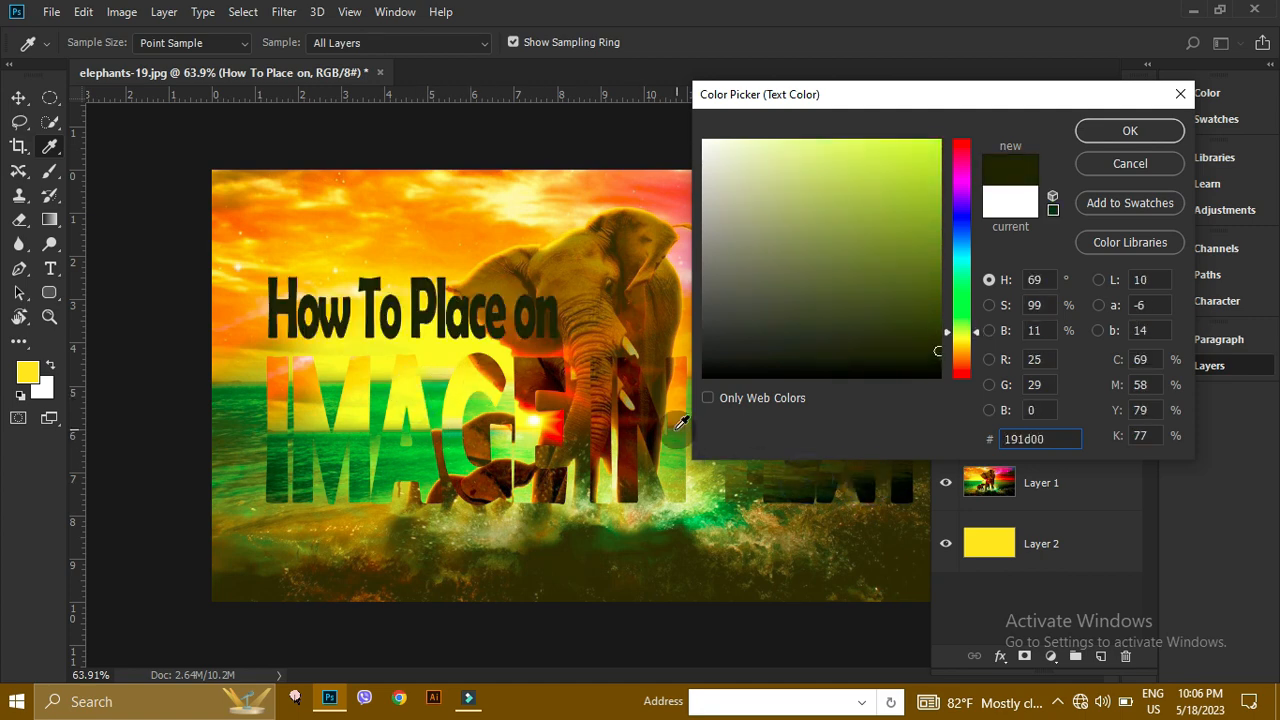
# Sample the golden tone a28a28 near the elephant's tusk, brighten it to a stronger gold, and apply it as the text colour
pyautogui.click(640, 401)
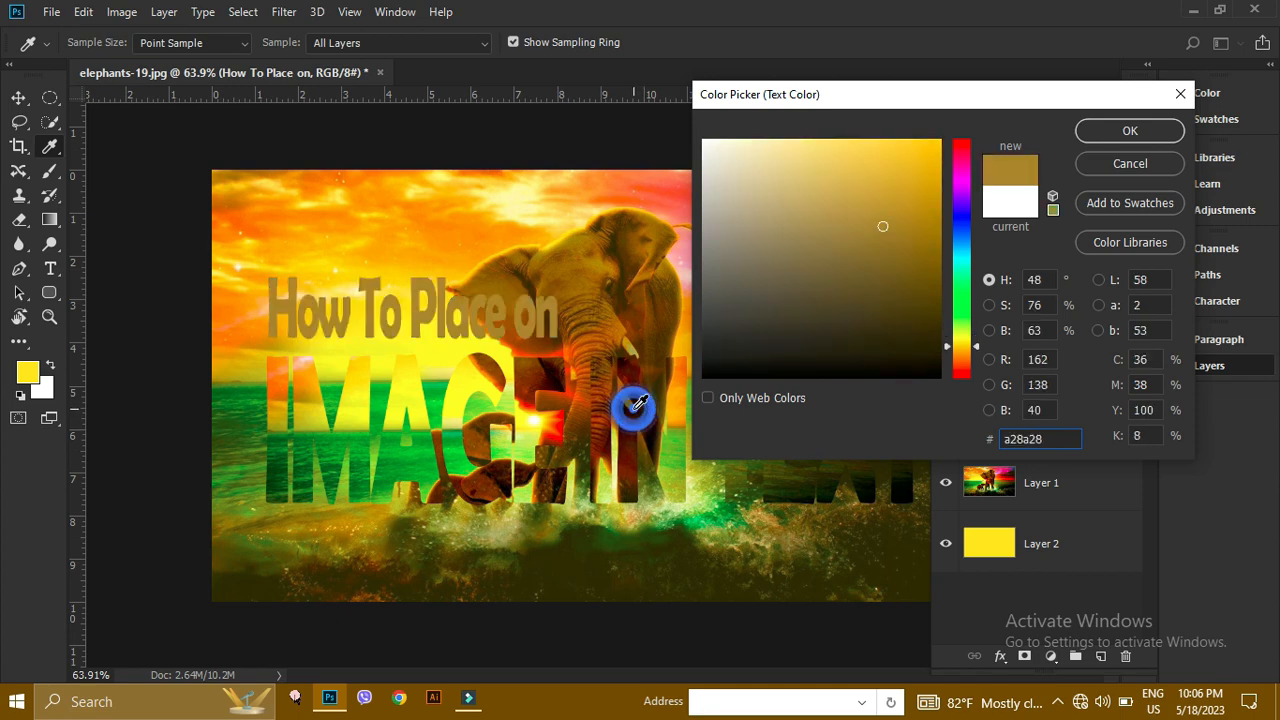
pyautogui.click(898, 200)
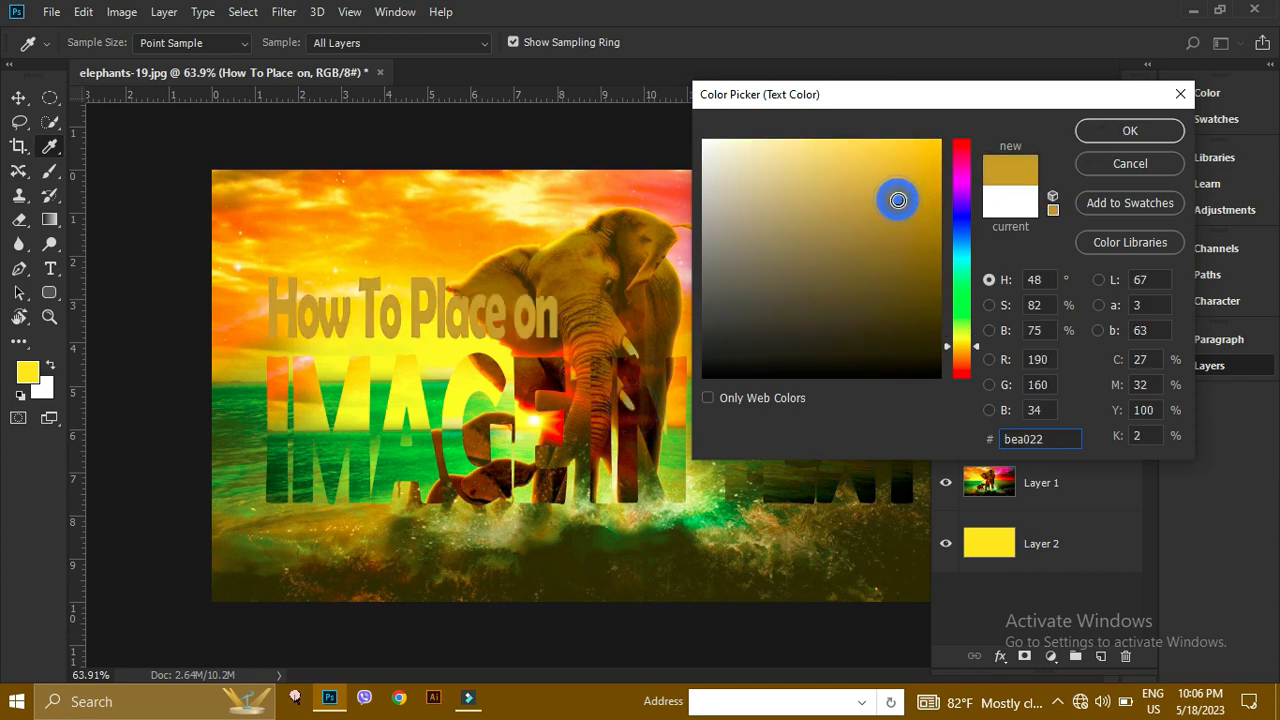
pyautogui.click(1126, 130)
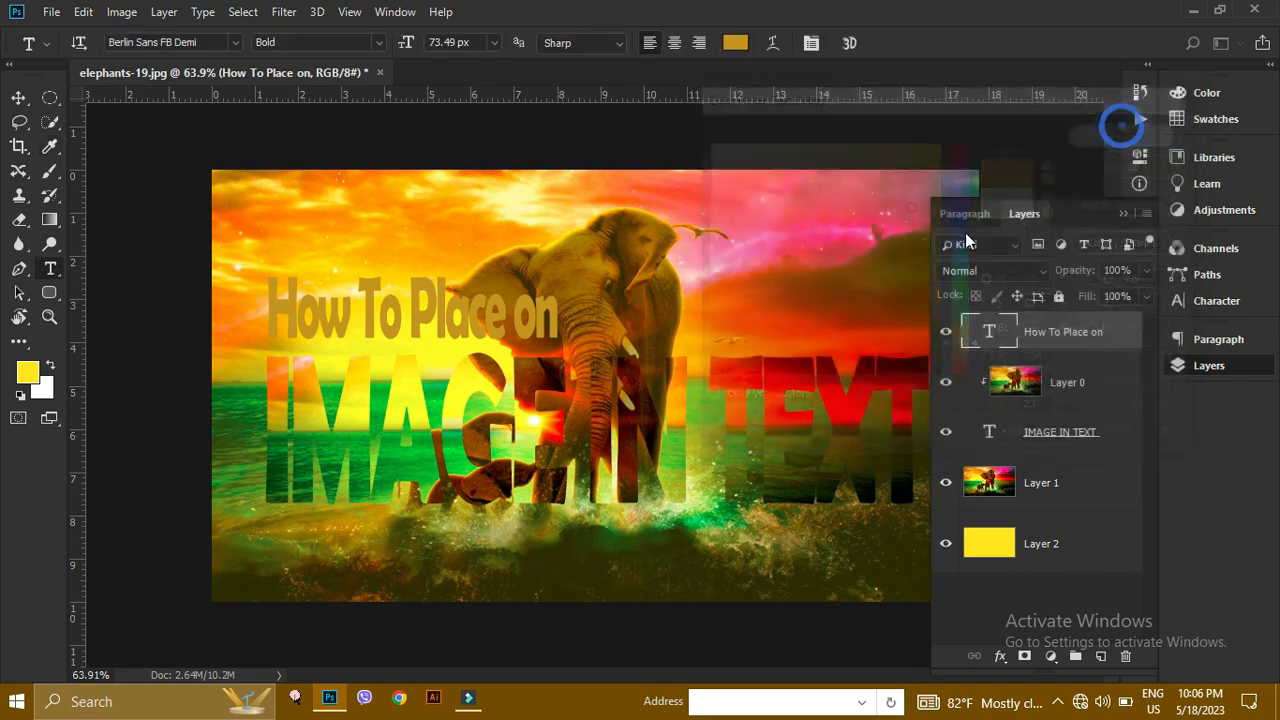
# Add a Bevel & Emboss effect to the How To Place on text with 68% highlight opacity
pyautogui.hotkey('ctrl', '+')
pyautogui.hotkey('ctrl', '-')
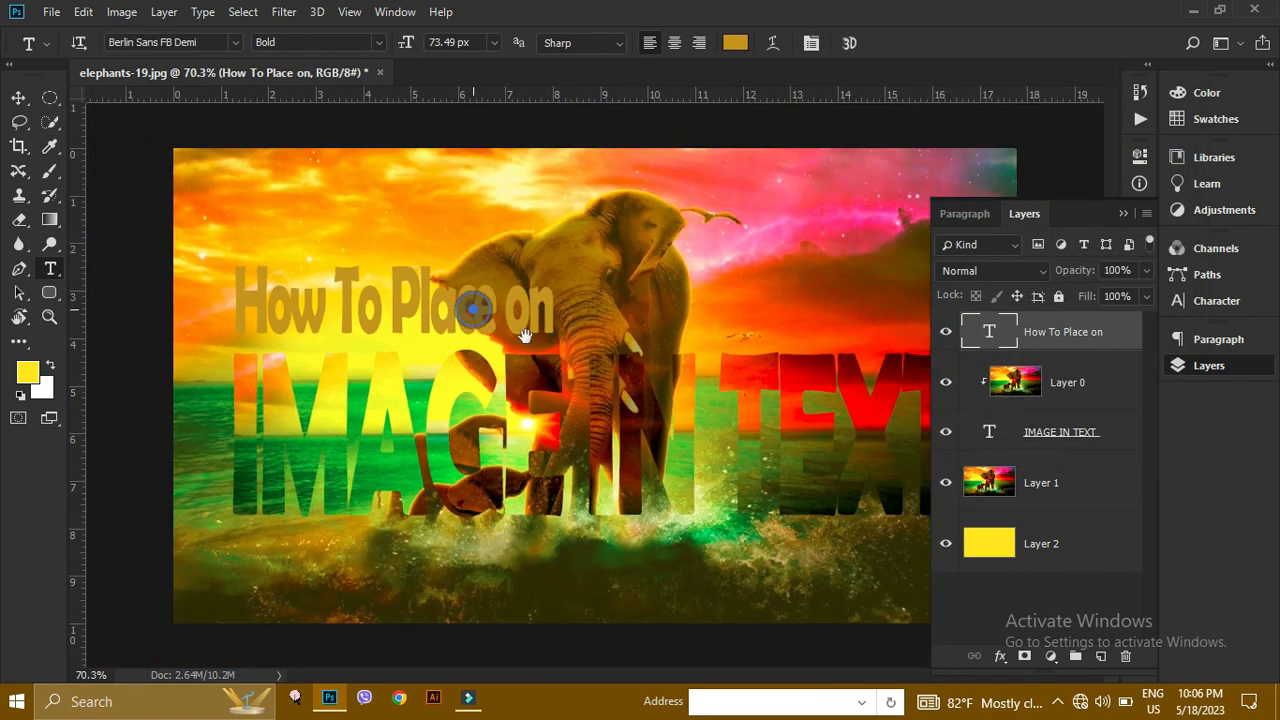
pyautogui.scroll(3, 525, 335)
pyautogui.click(19, 97)
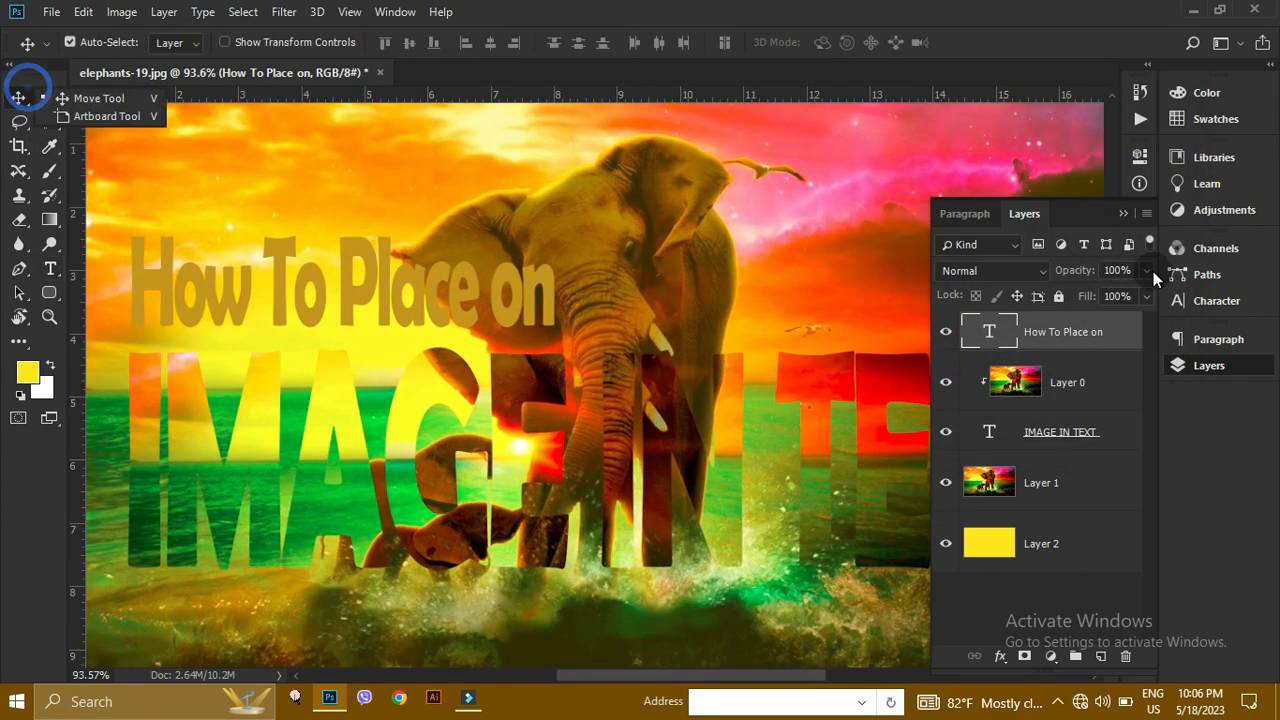
pyautogui.rightClick(1094, 331)
pyautogui.click(969, 28)
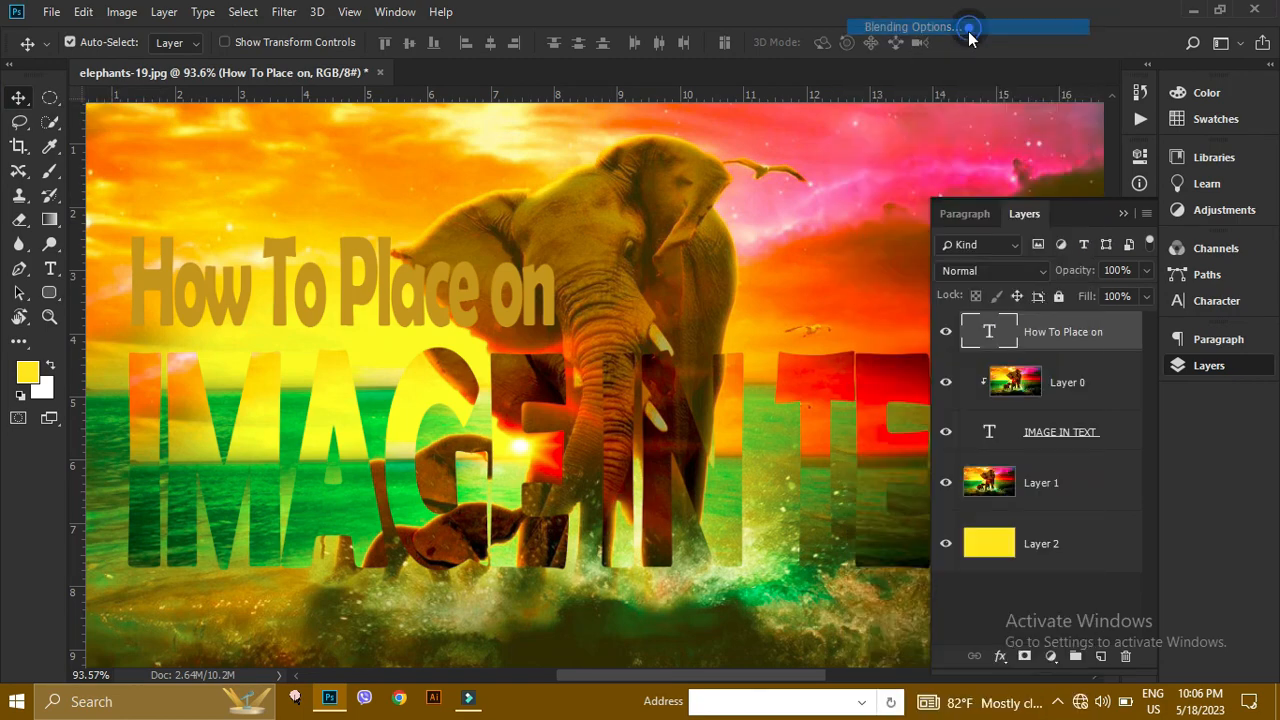
pyautogui.moveTo(819, 128); pyautogui.dragTo(852, 96)
pyautogui.click(698, 190)
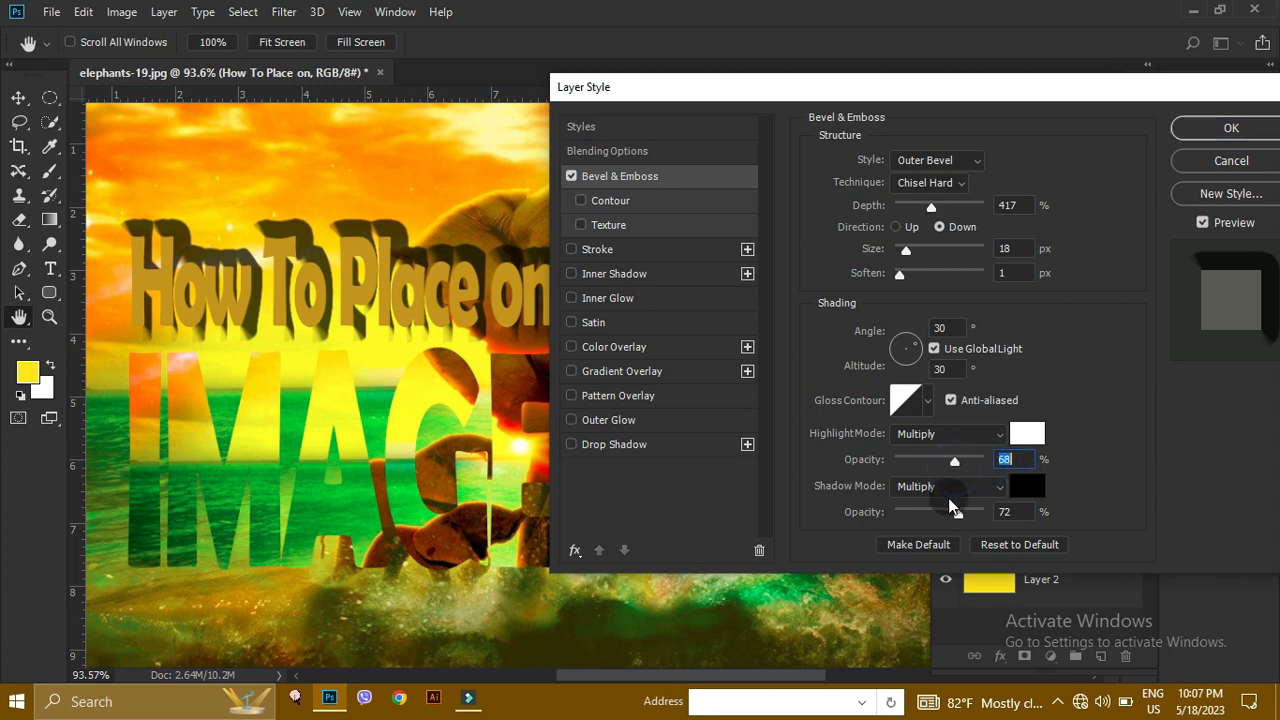
# Set the bevel's shadow mode to Overlay with 76% shadow opacity
pyautogui.moveTo(958, 512)
pyautogui.mouseDown()
pyautogui.moveTo(921, 514)
pyautogui.moveTo(945, 515)
pyautogui.mouseUp()
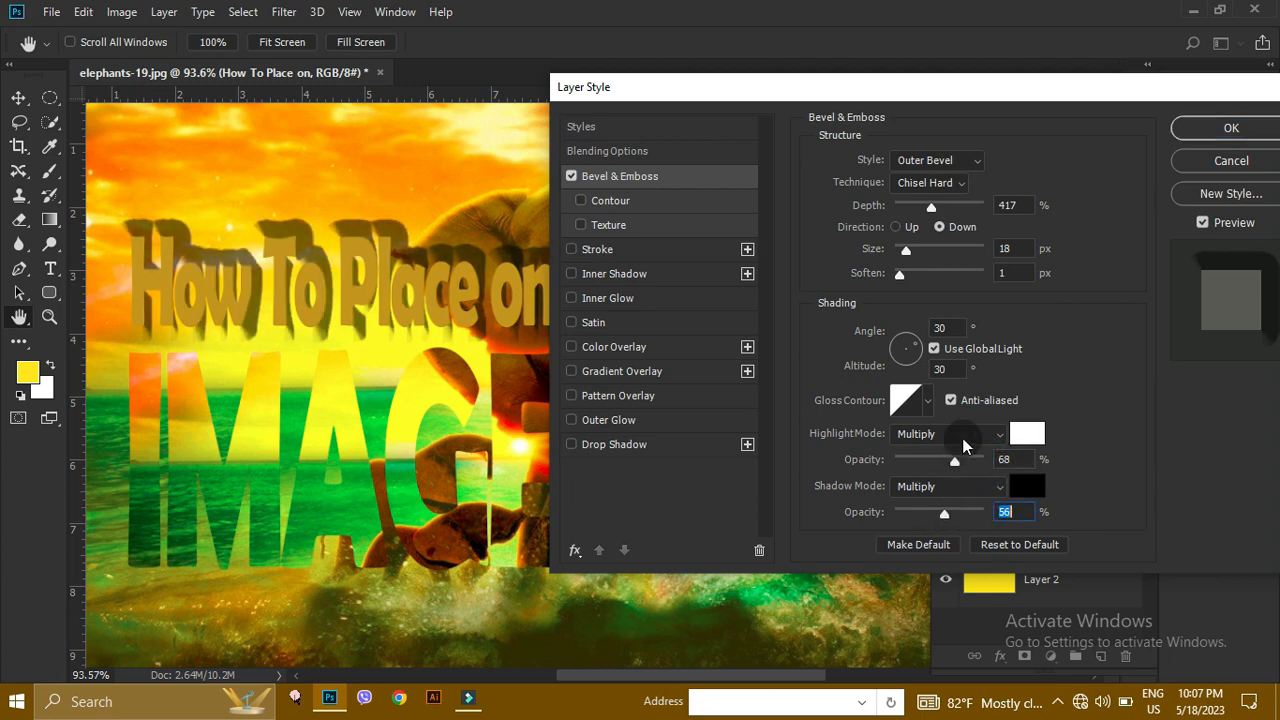
pyautogui.click(973, 487)
pyautogui.click(953, 249)
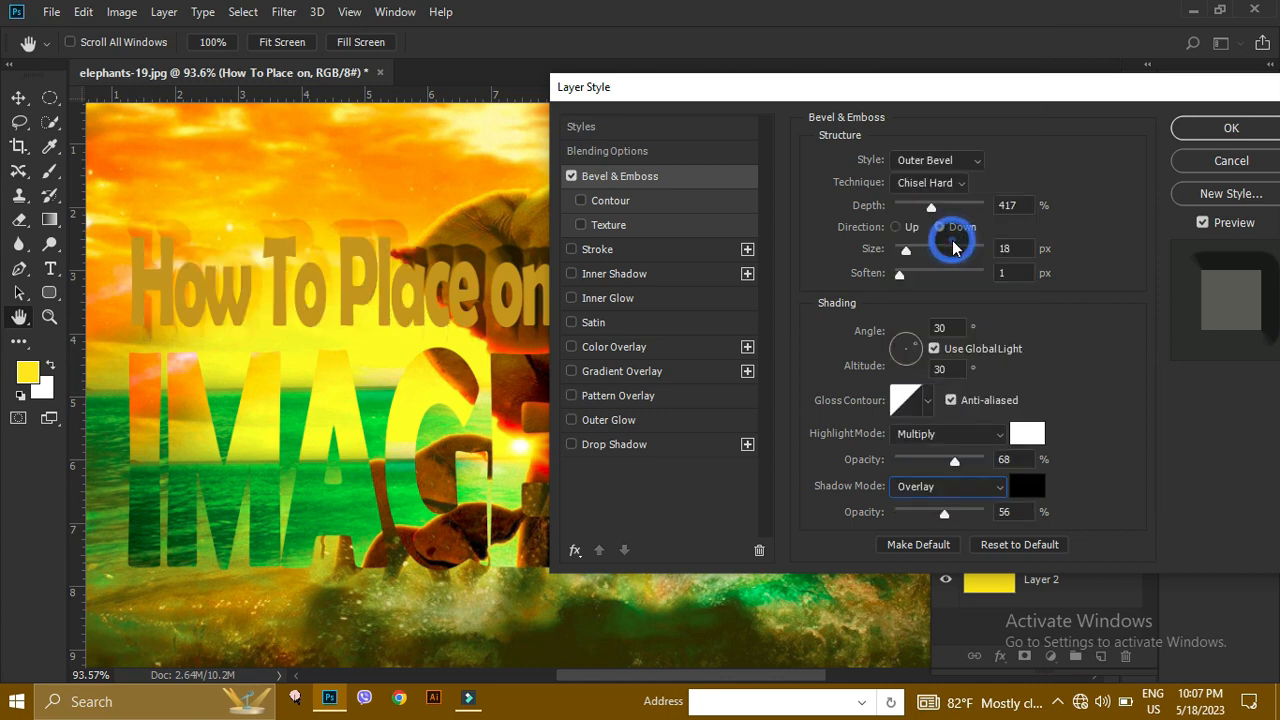
pyautogui.moveTo(944, 512); pyautogui.dragTo(970, 517)
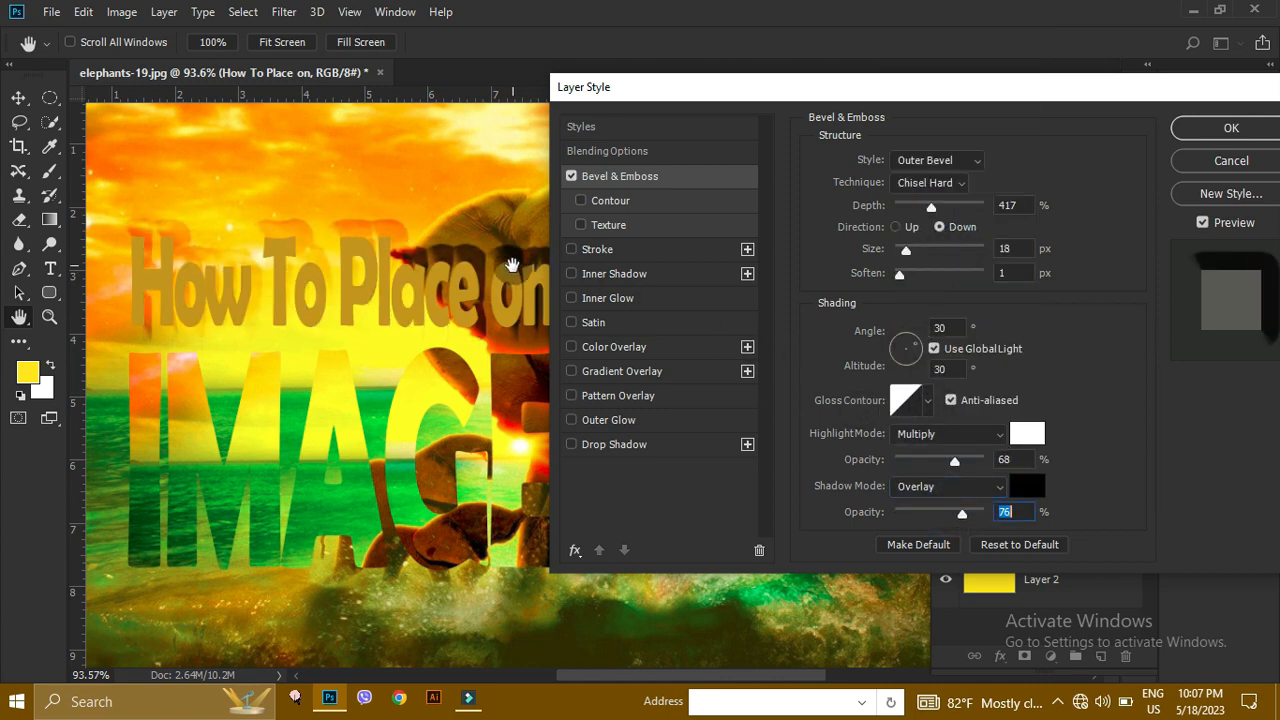
# Change the bevel to a Smooth Emboss with size 51 px and soften 4 px, and apply the layer style
pyautogui.click(926, 183)
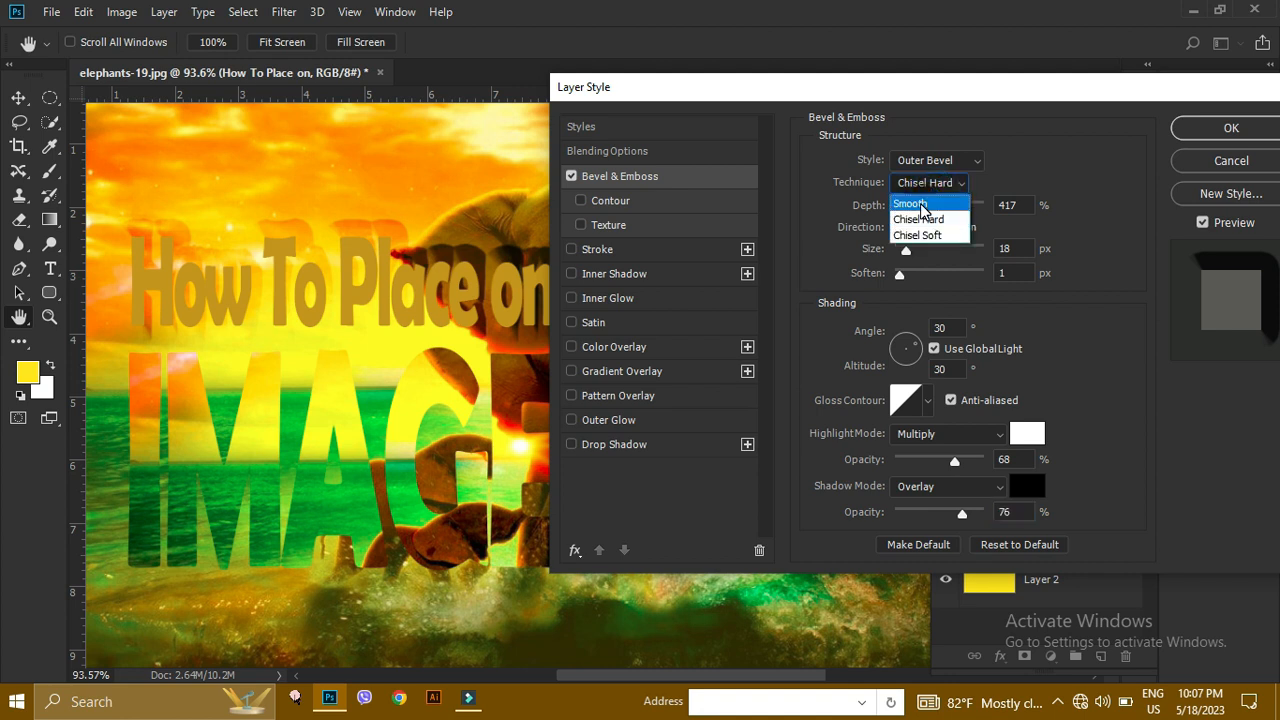
pyautogui.click(924, 205)
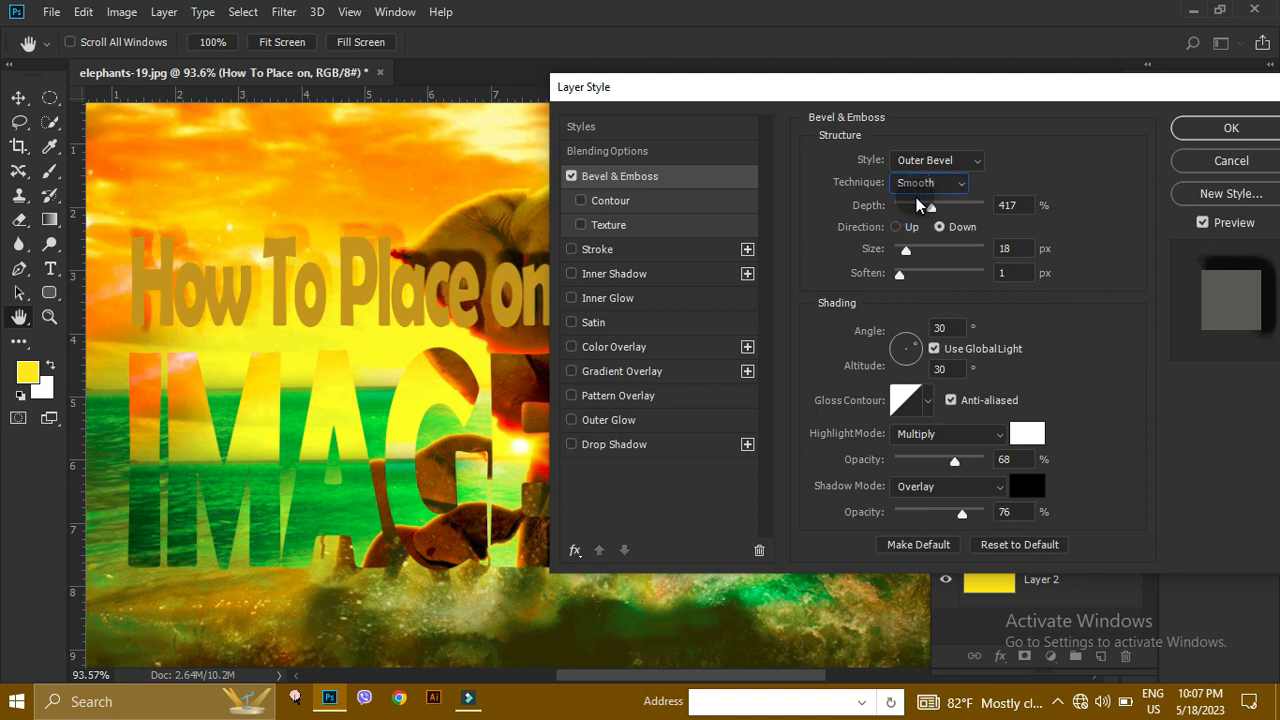
pyautogui.click(935, 160)
pyautogui.click(929, 212)
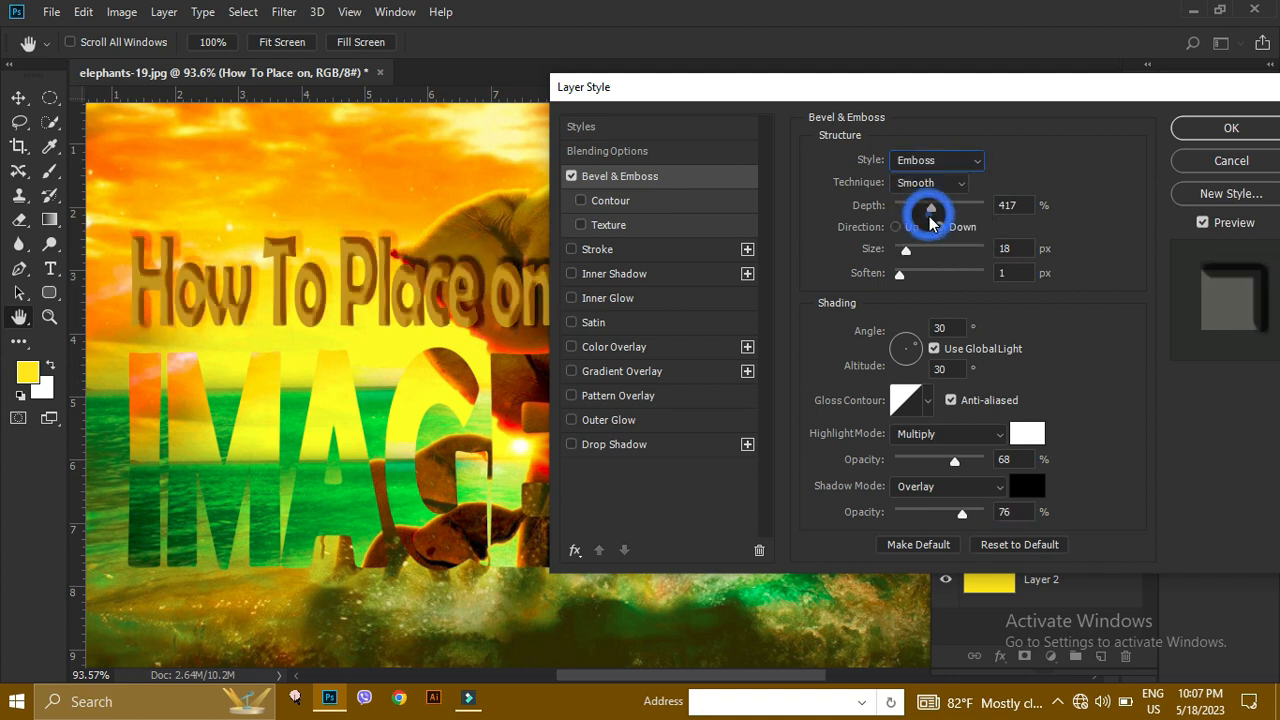
pyautogui.moveTo(917, 256); pyautogui.dragTo(918, 256)
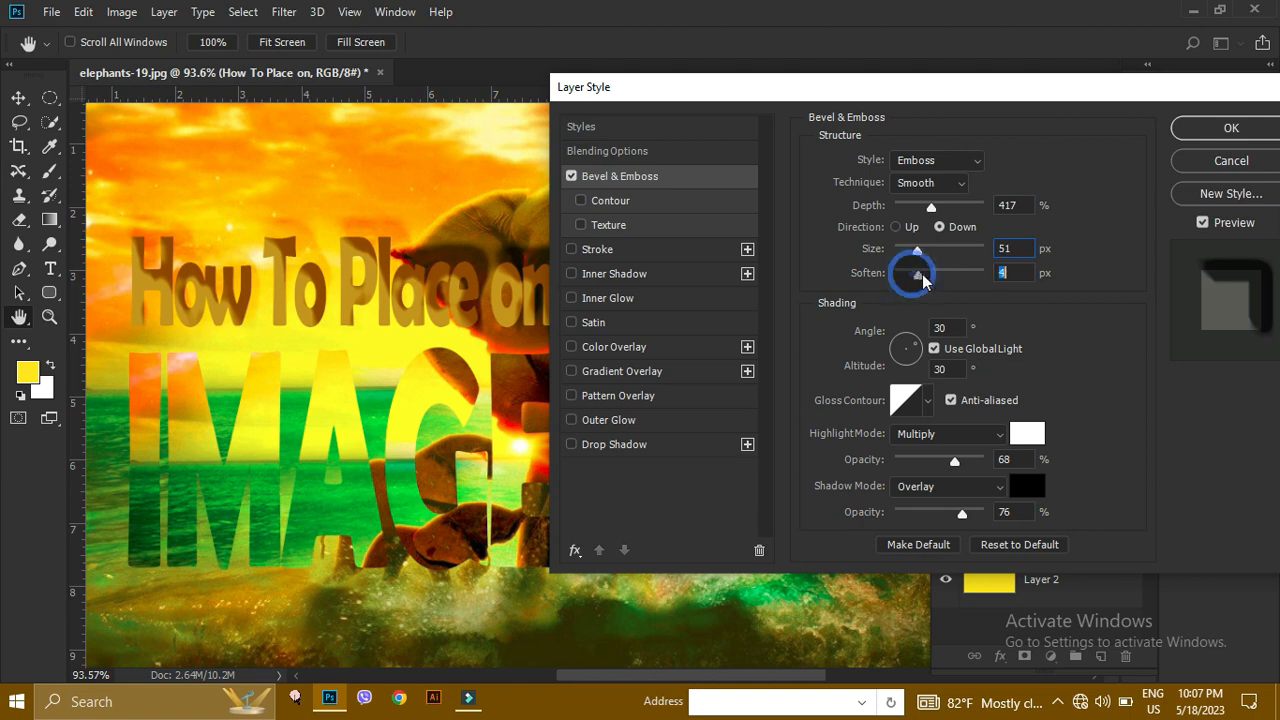
pyautogui.click(1225, 128)
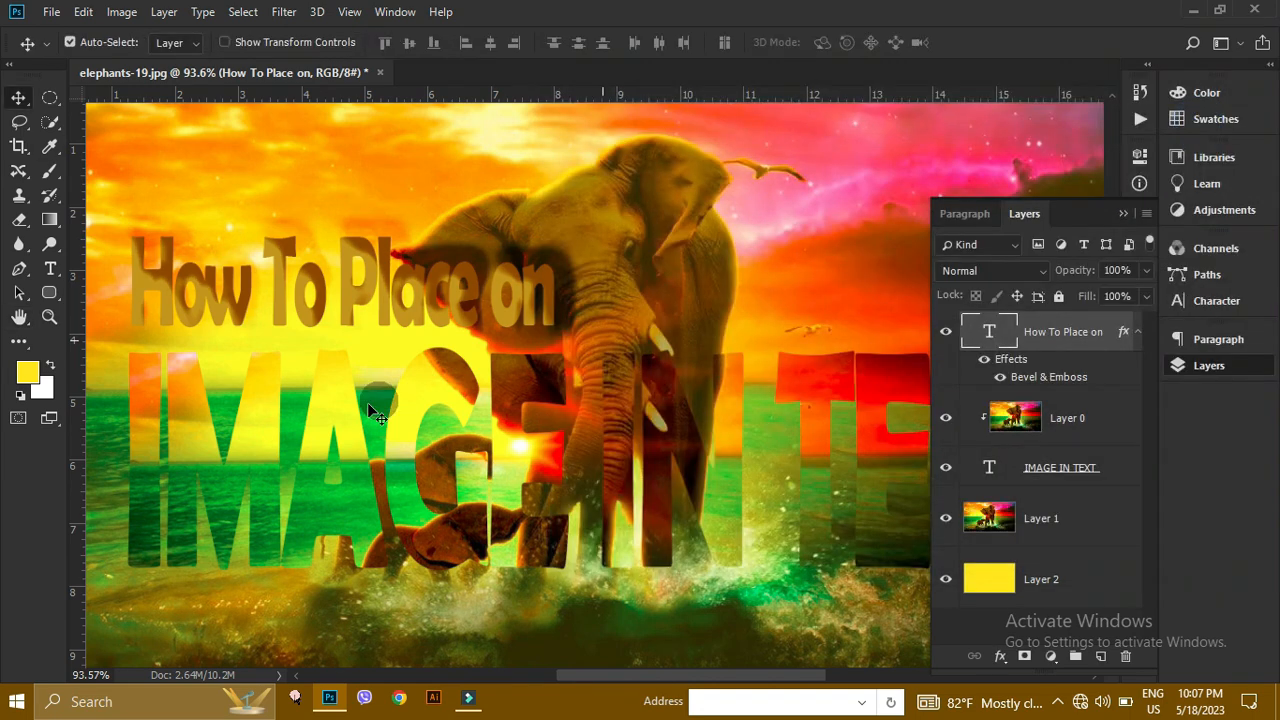
# Add a 4 px green stroke in colour 19c206 to the How To Place on text and apply it
pyautogui.scroll(1, 337, 425)
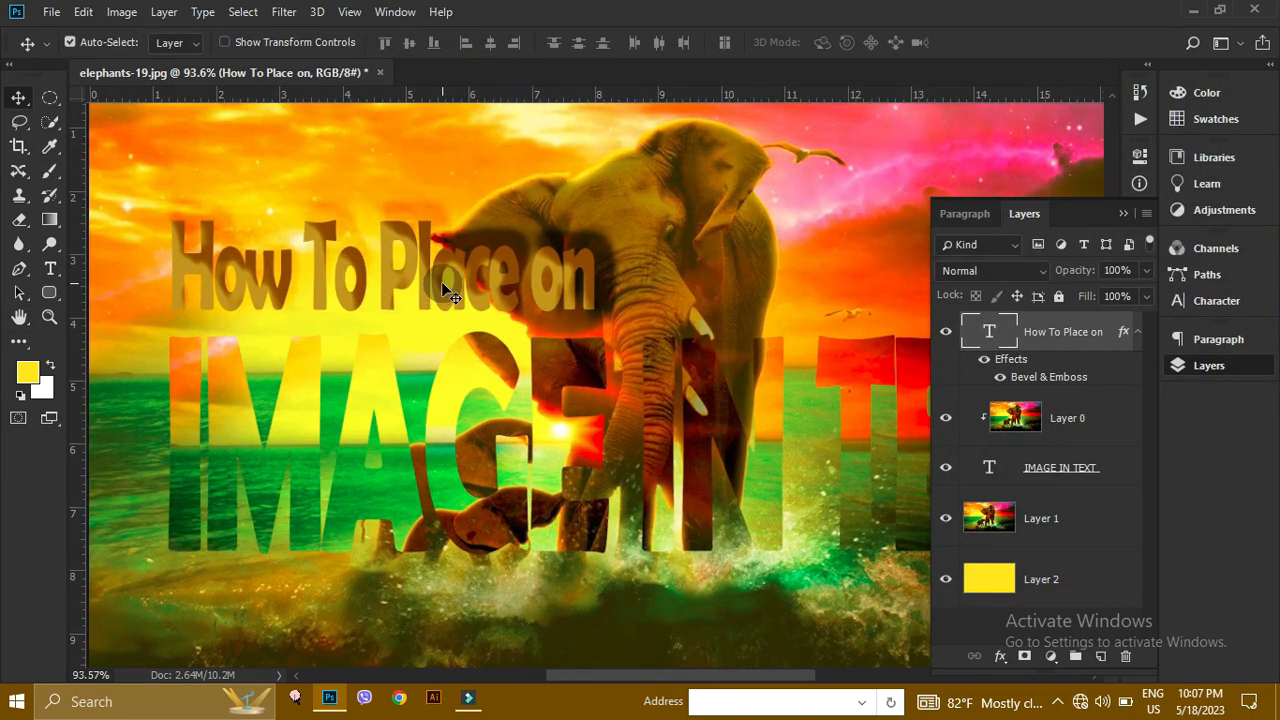
pyautogui.rightClick(1000, 338)
pyautogui.click(1052, 318)
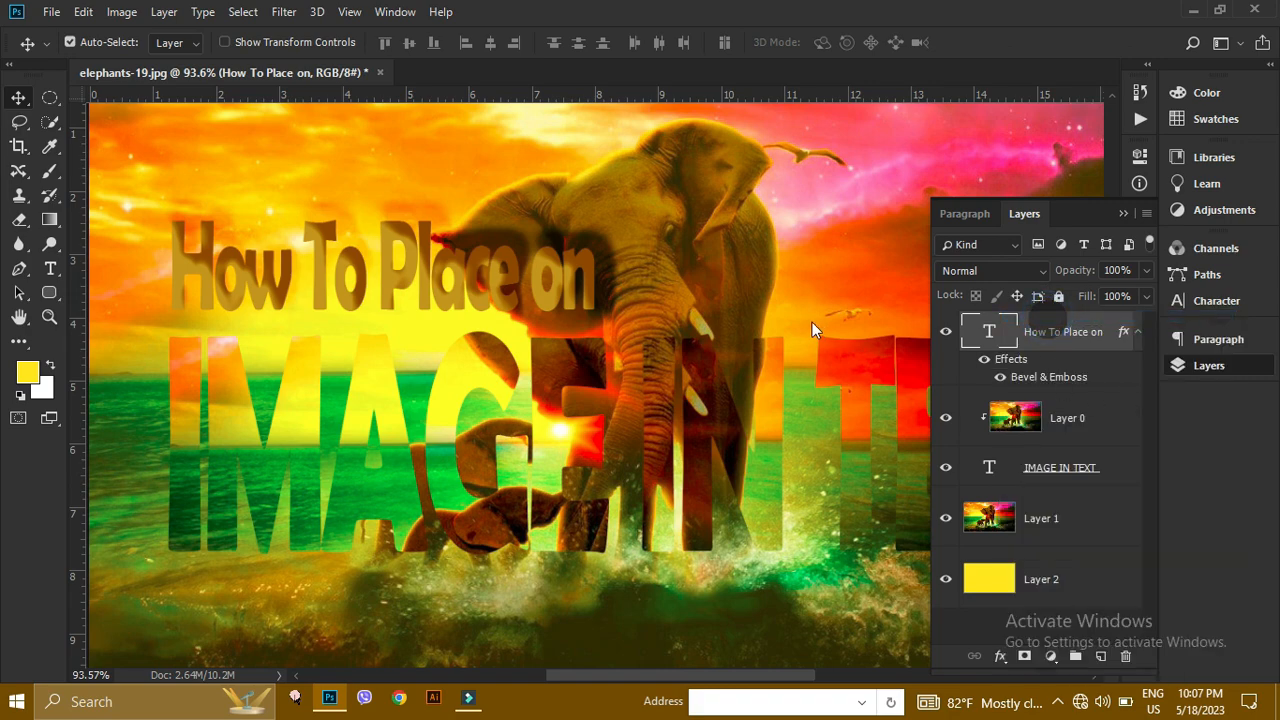
pyautogui.moveTo(717, 108); pyautogui.dragTo(735, 88)
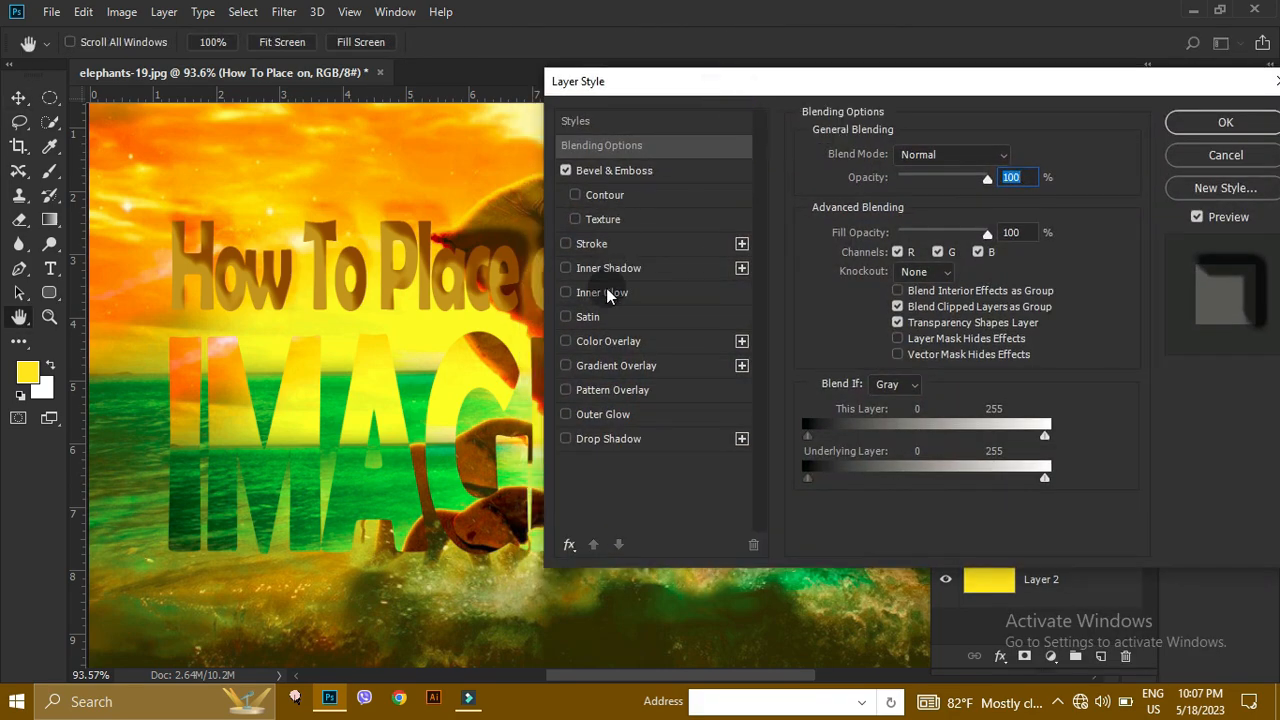
pyautogui.click(566, 243)
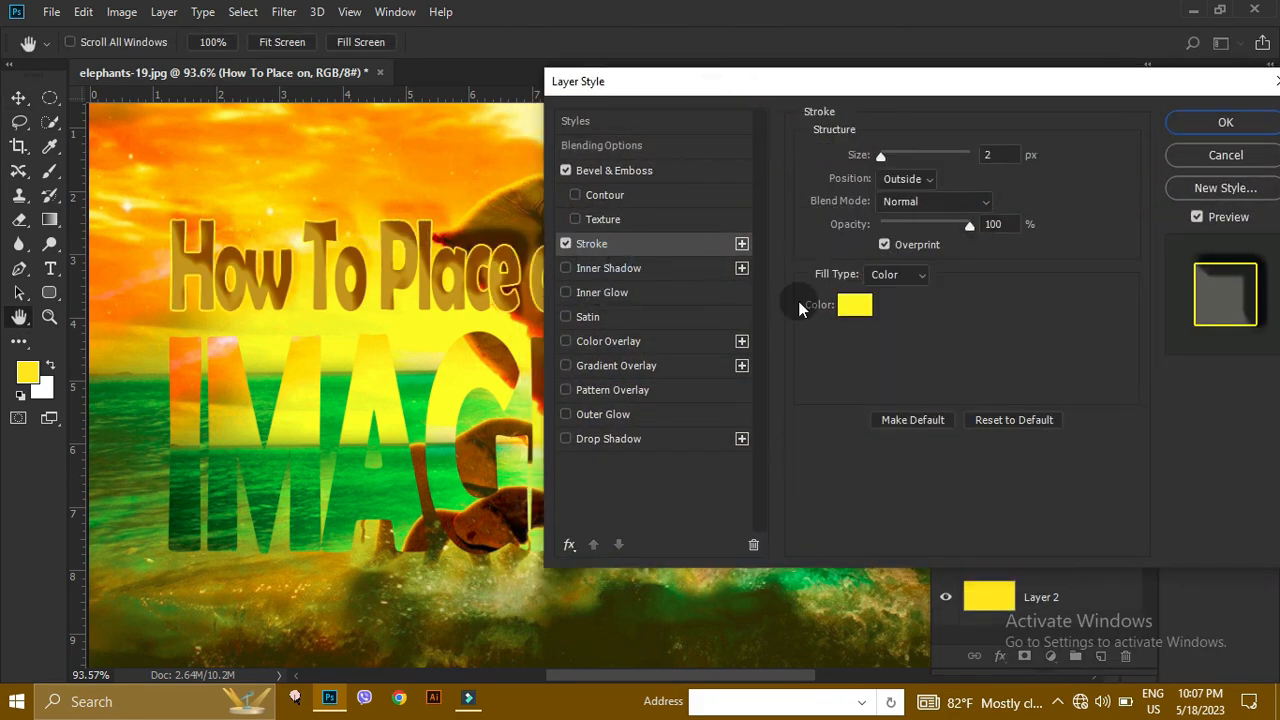
pyautogui.click(846, 304)
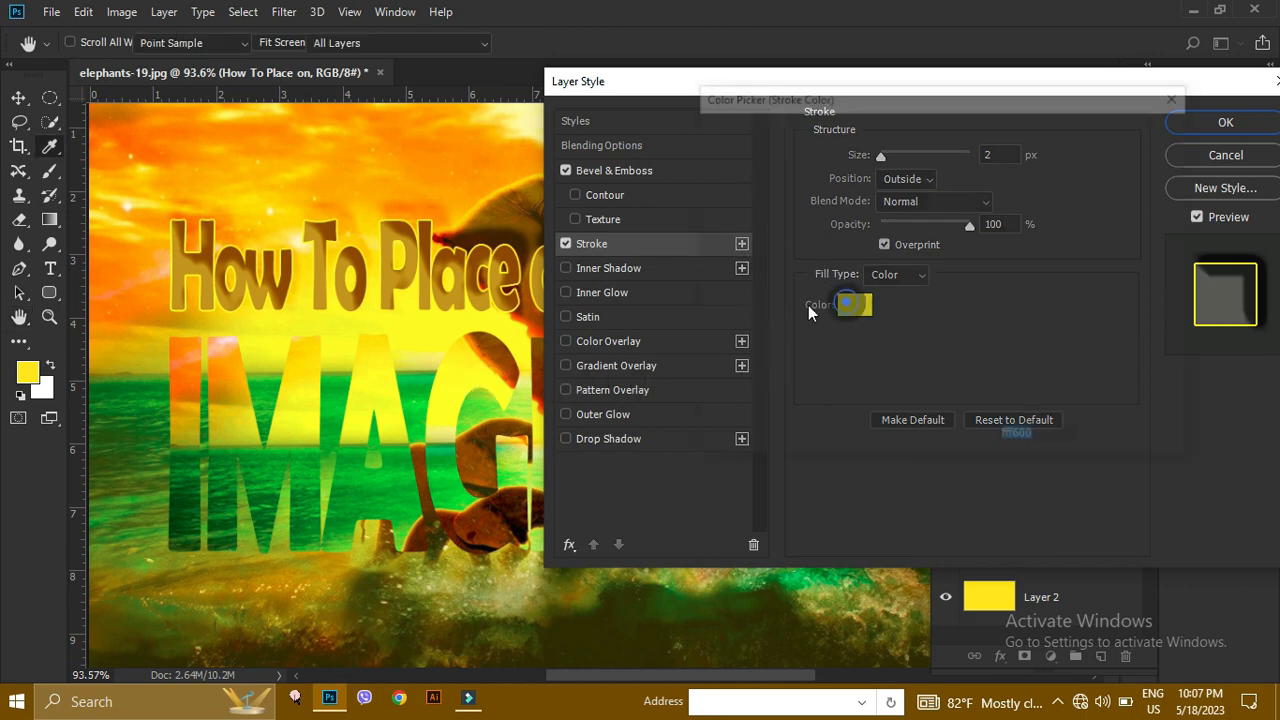
pyautogui.click(960, 302)
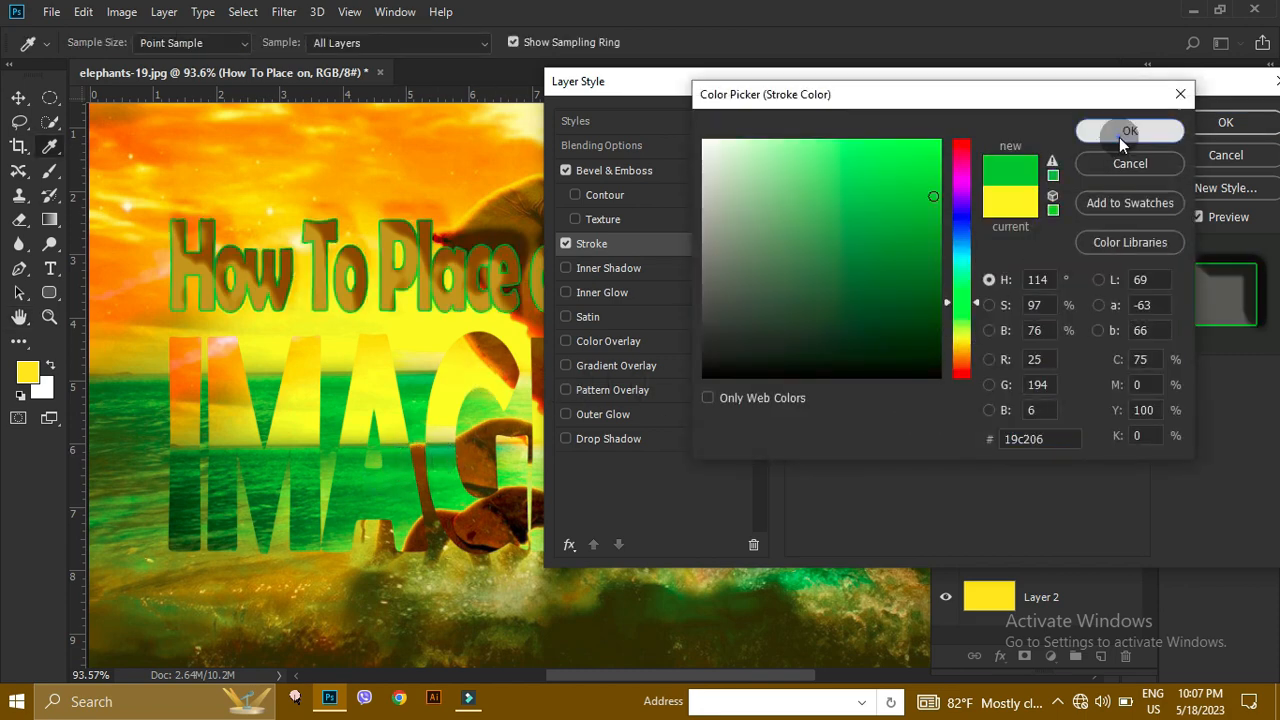
pyautogui.click(1119, 137)
pyautogui.click(880, 158)
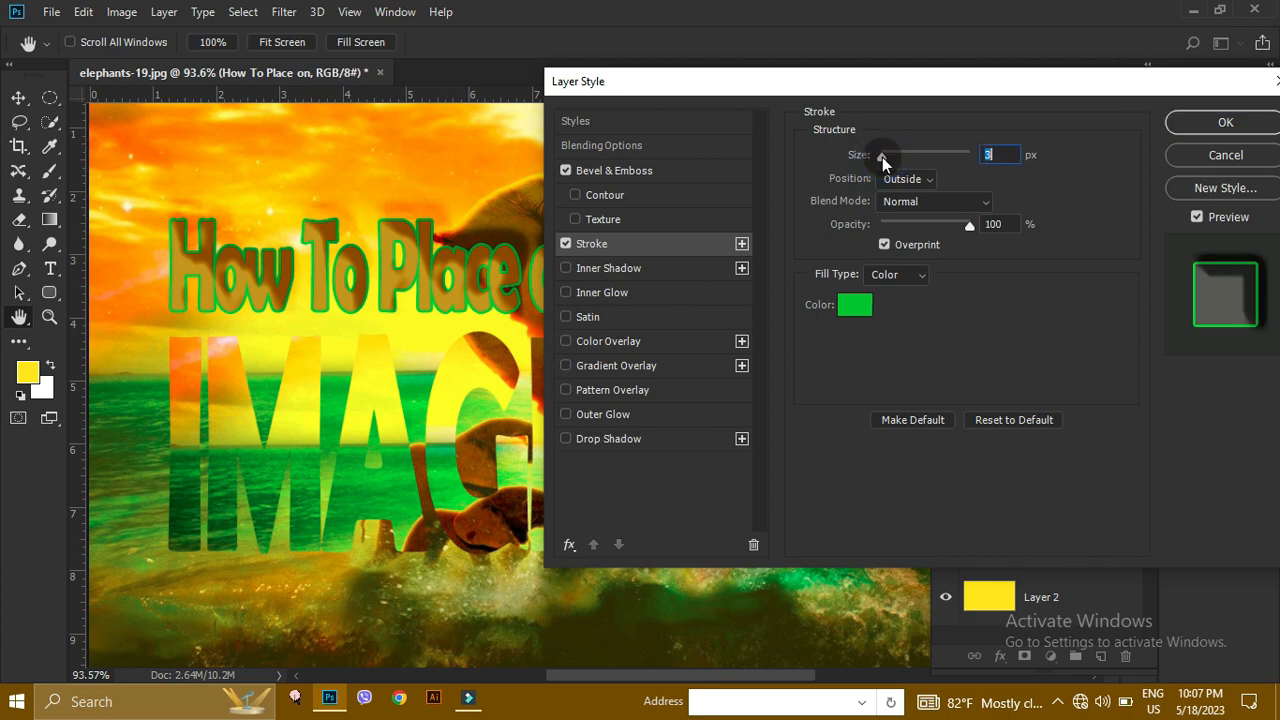
pyautogui.press('Up')
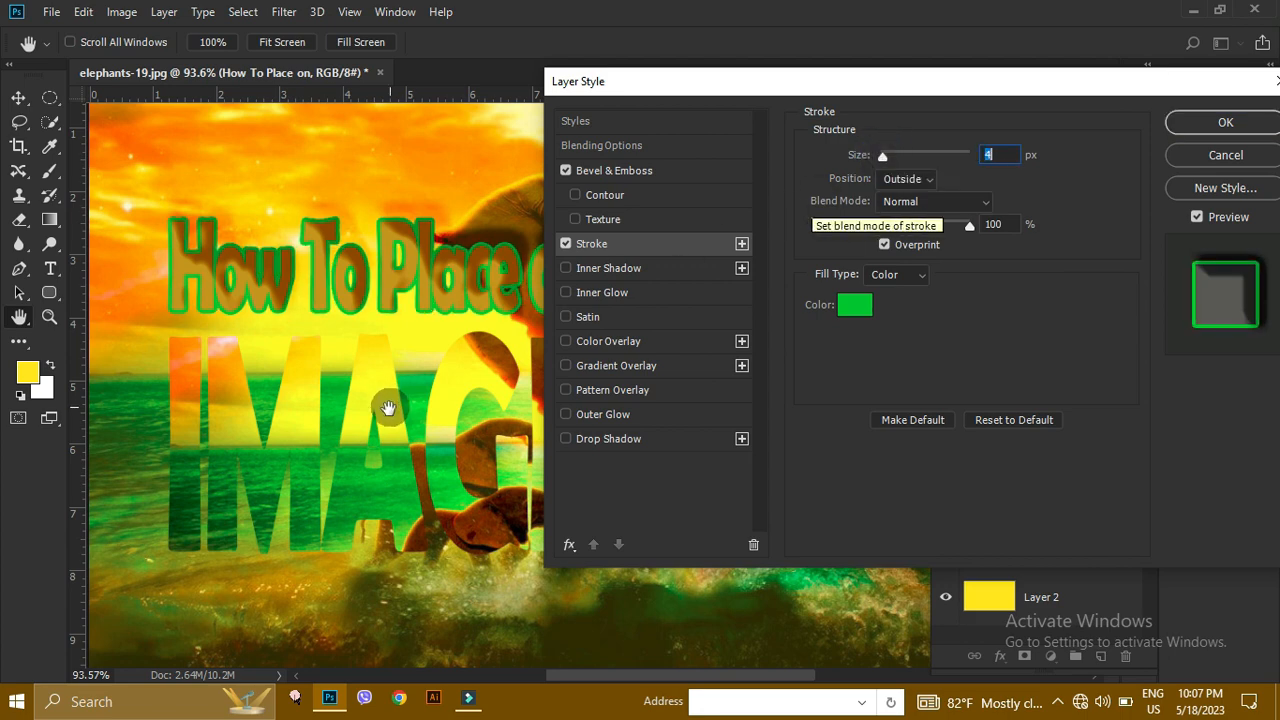
pyautogui.click(1225, 122)
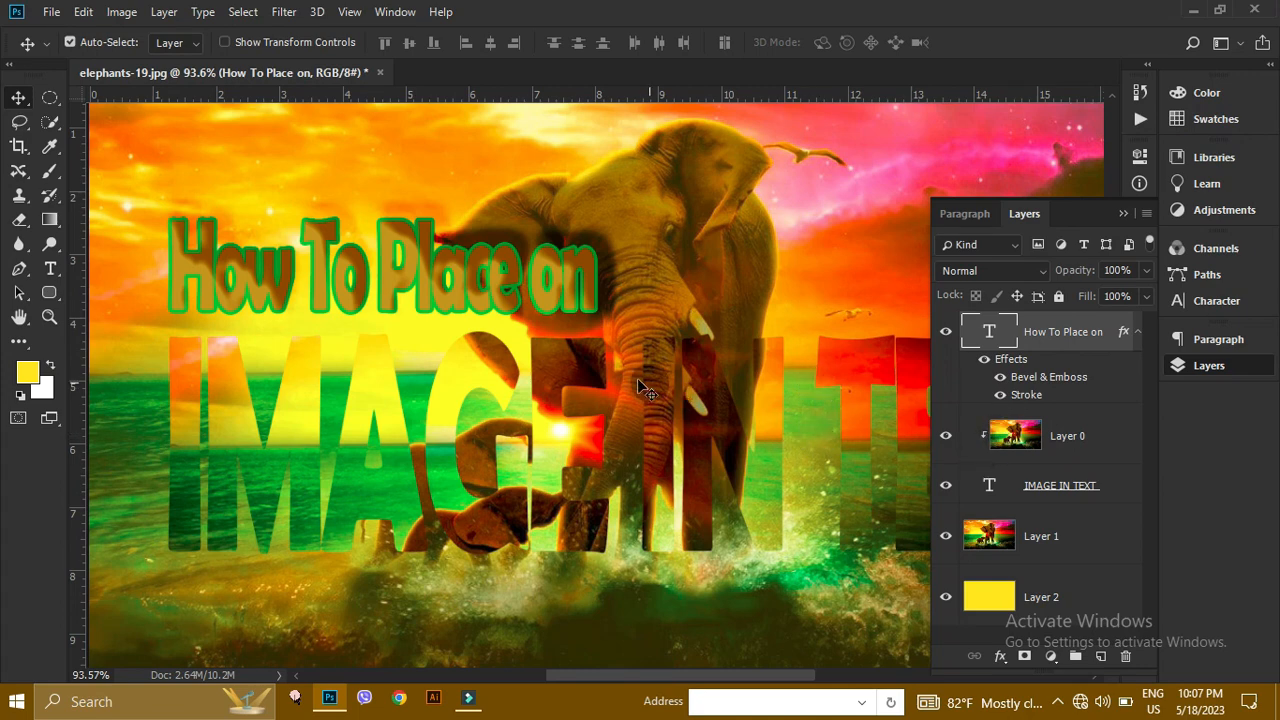
# Add a stroke to the IMAGE IN TEXT layer in the dark olive 4d4b05 sampled from the shadowed water below the lettering
pyautogui.click(467, 366)
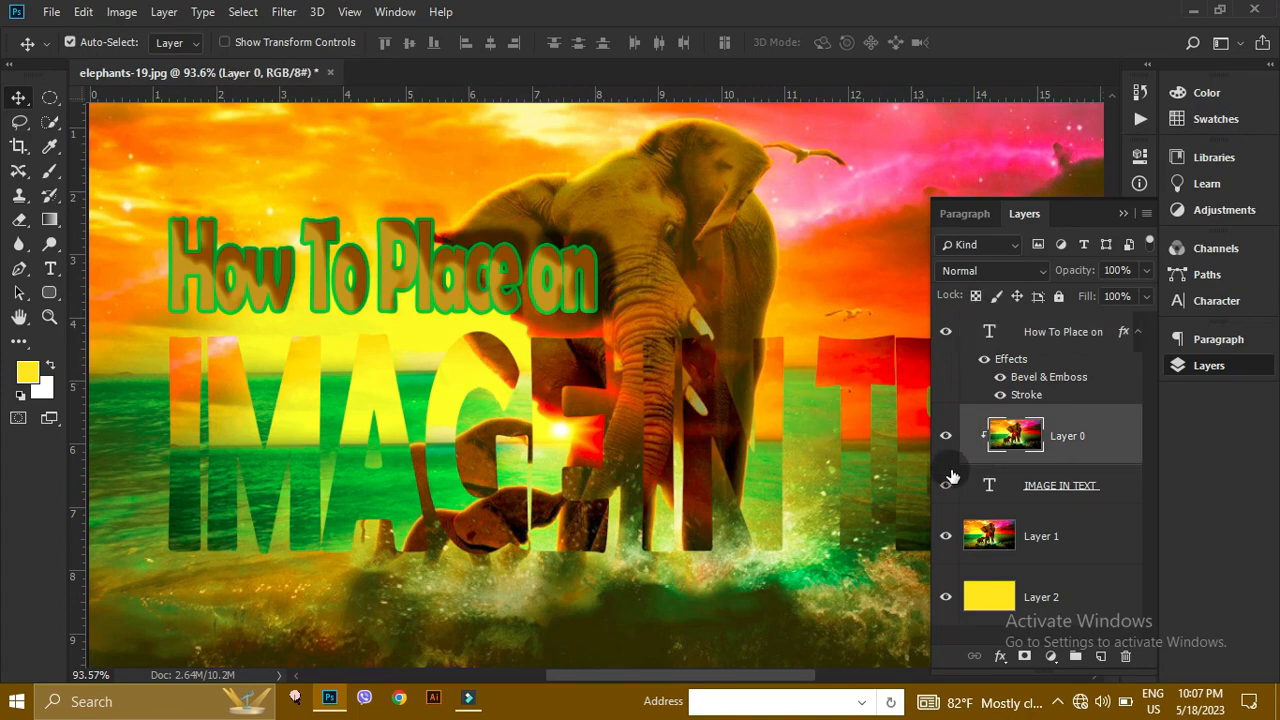
pyautogui.click(990, 488)
pyautogui.rightClick(1012, 487)
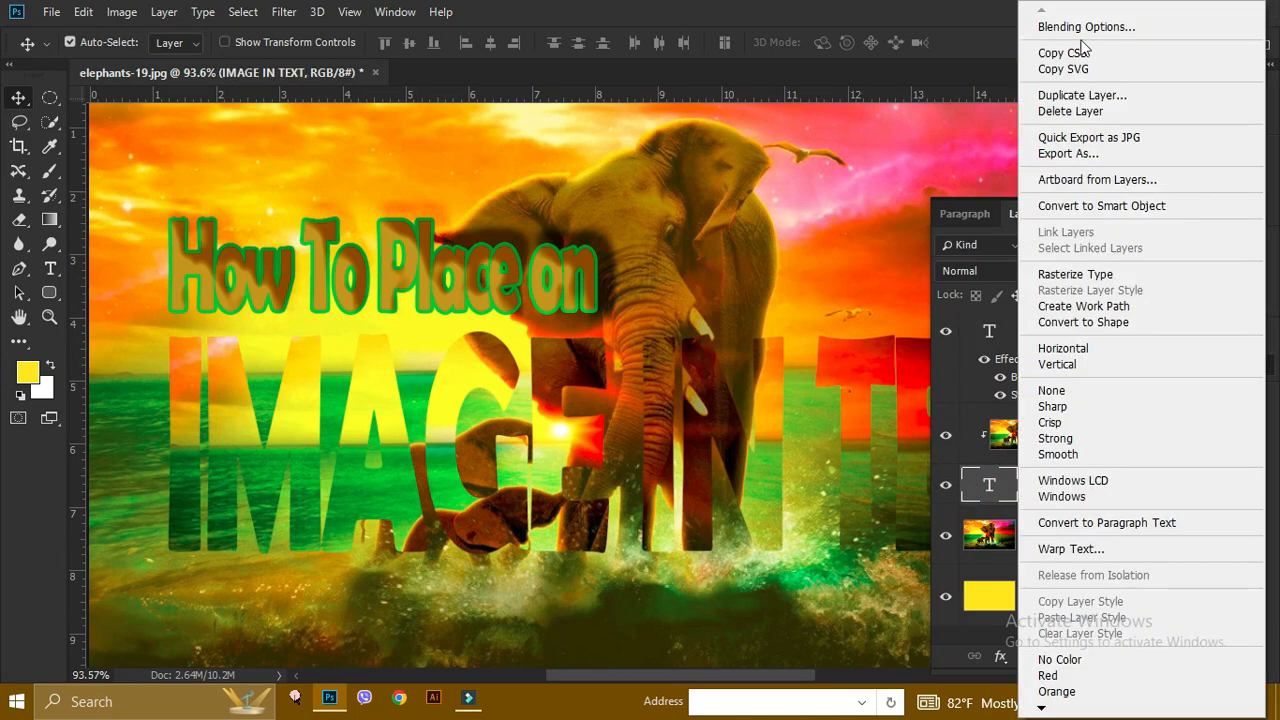
pyautogui.click(1083, 30)
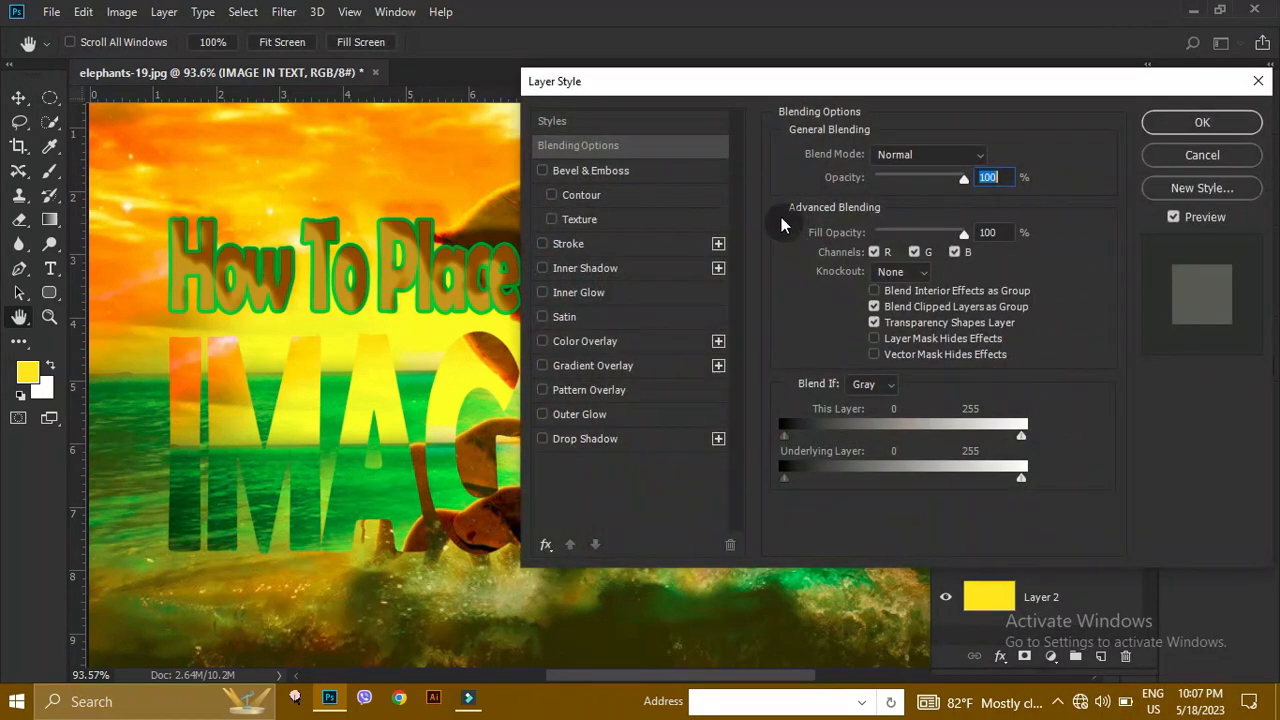
pyautogui.click(597, 243)
pyautogui.moveTo(600, 82); pyautogui.dragTo(670, 87)
pyautogui.click(918, 309)
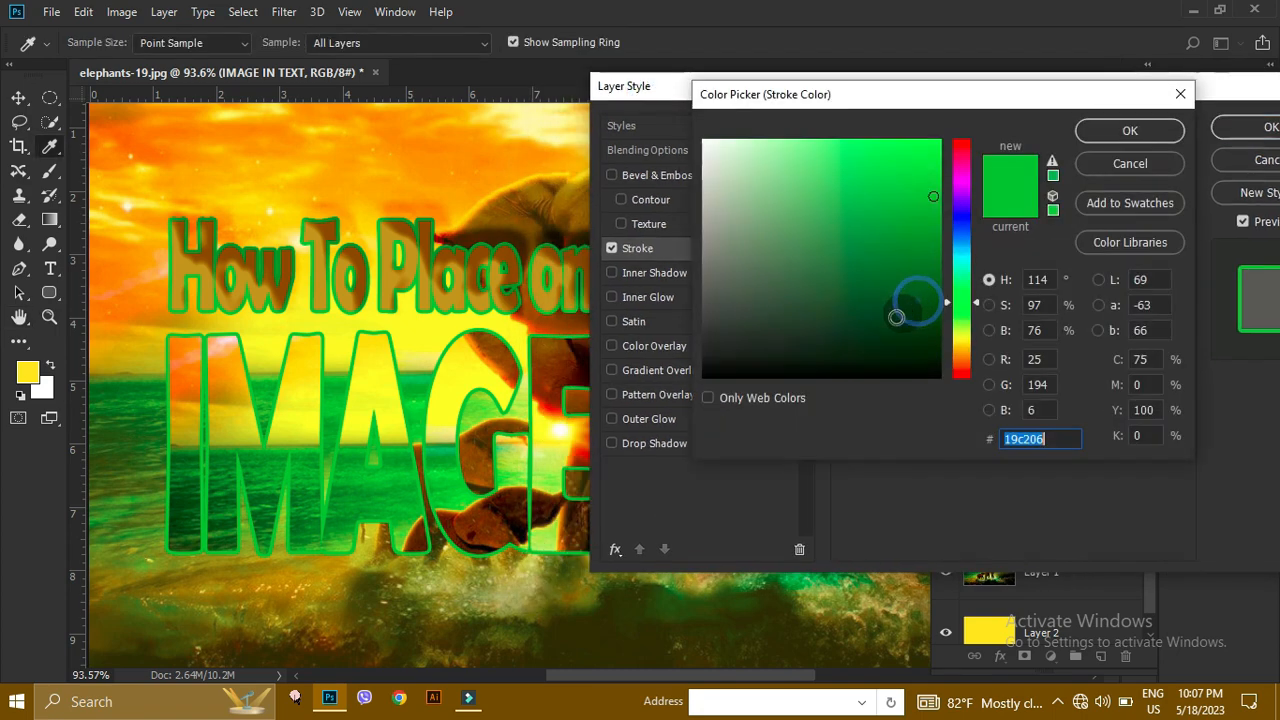
pyautogui.click(550, 611)
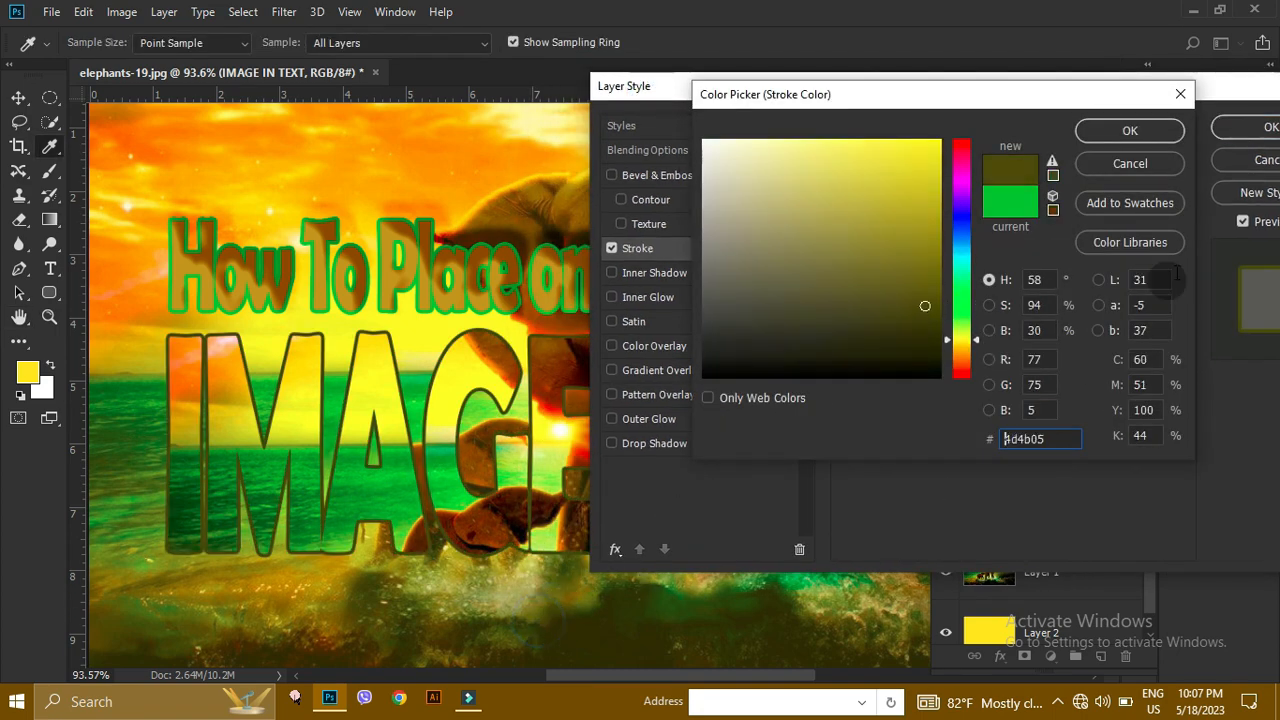
pyautogui.click(1129, 130)
pyautogui.click(1260, 127)
pyautogui.scroll(-3, 763, 278)
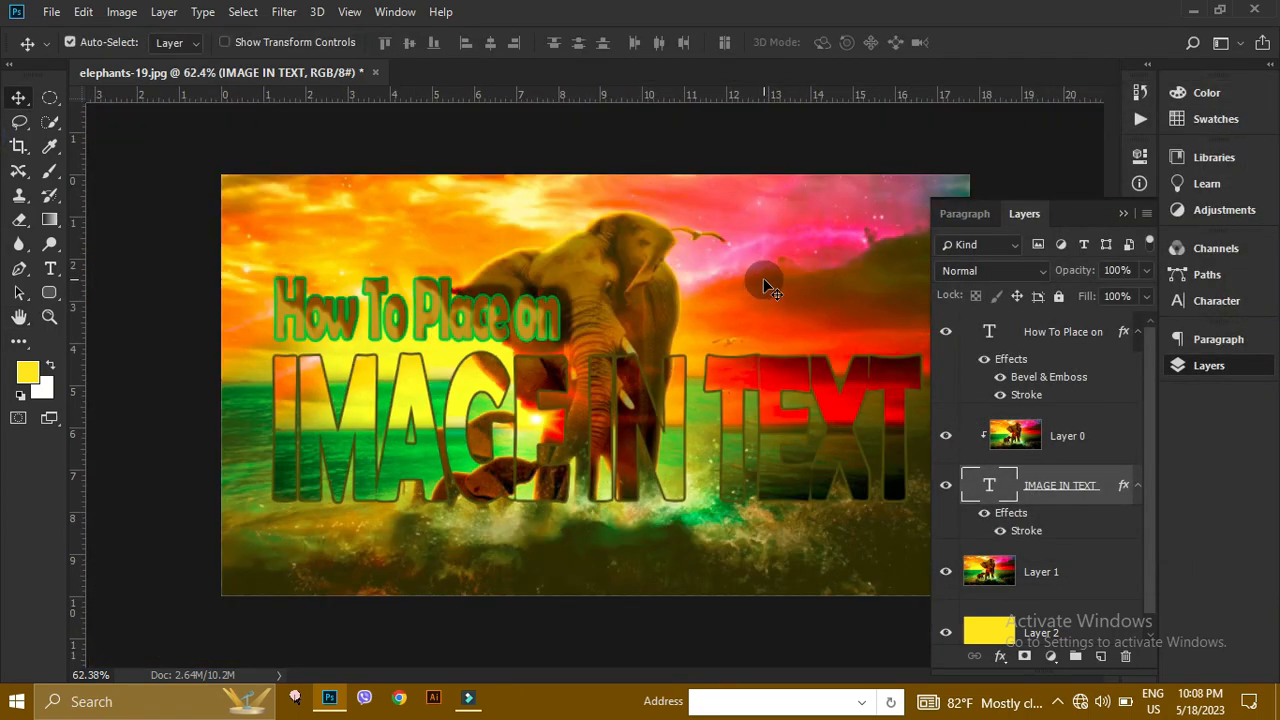
pyautogui.scroll(1, 694, 277)
pyautogui.scroll(1, 563, 360)
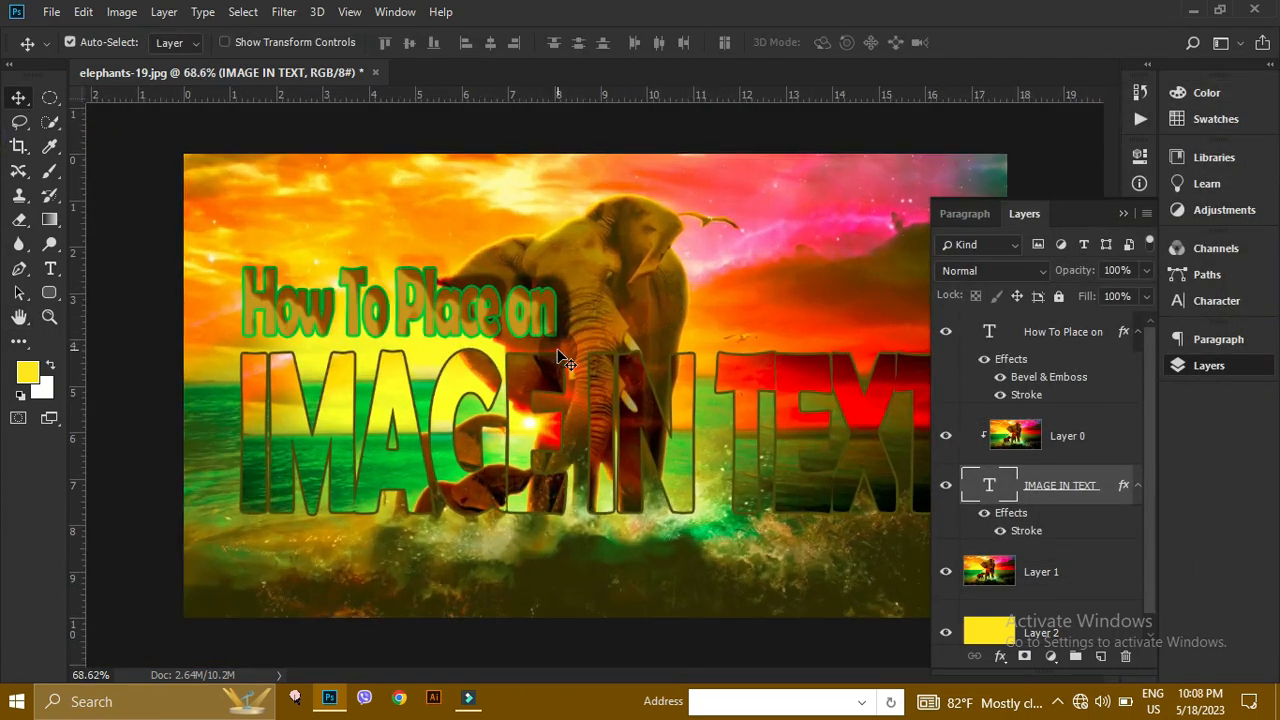
# Add the text With Photoshop at 100 px over the lower part of IMAGE and move its layer to the top of the stack
pyautogui.click(1123, 215)
pyautogui.press('t')
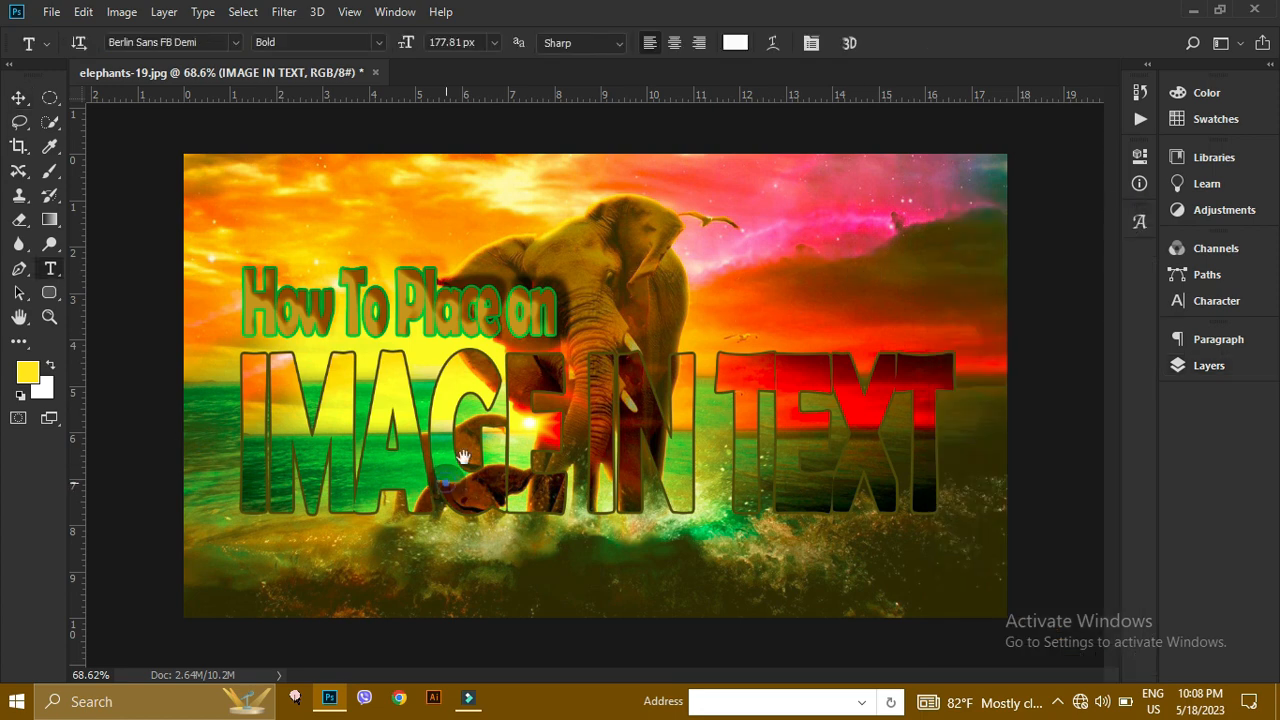
pyautogui.click(252, 563)
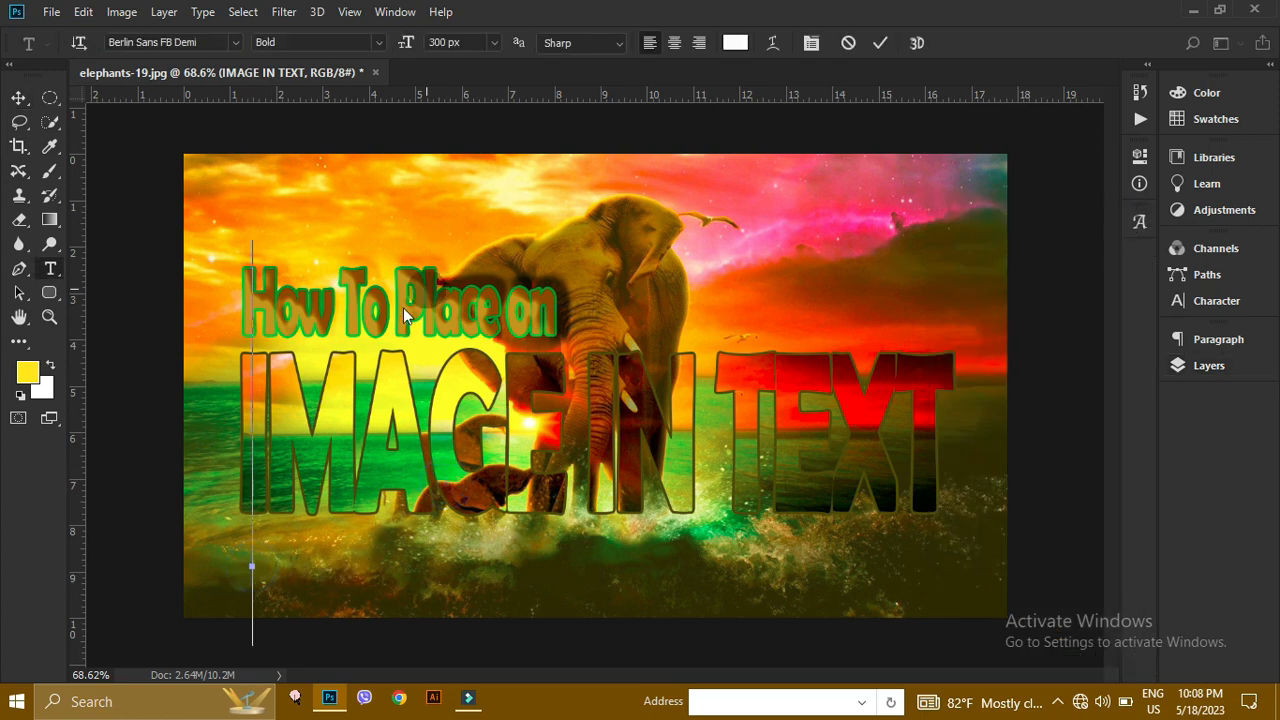
pyautogui.write('1')
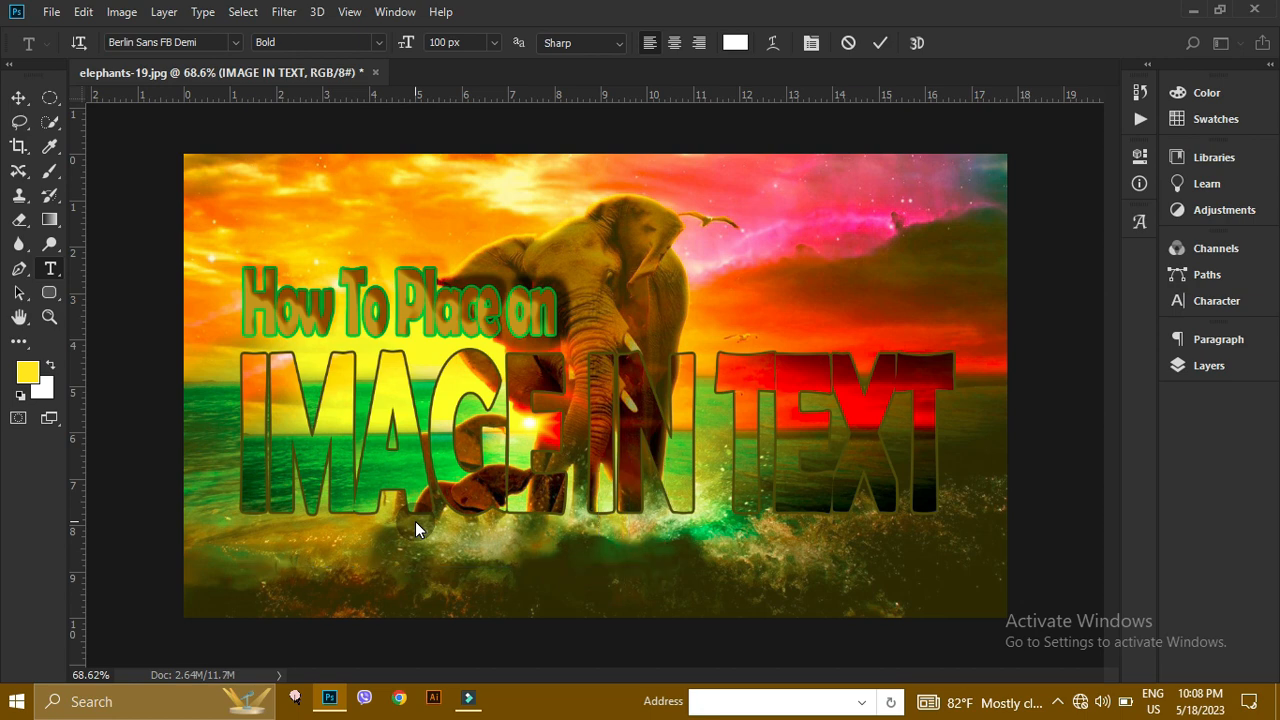
pyautogui.hotkey('ctrl', 'Return')
pyautogui.click(1210, 366)
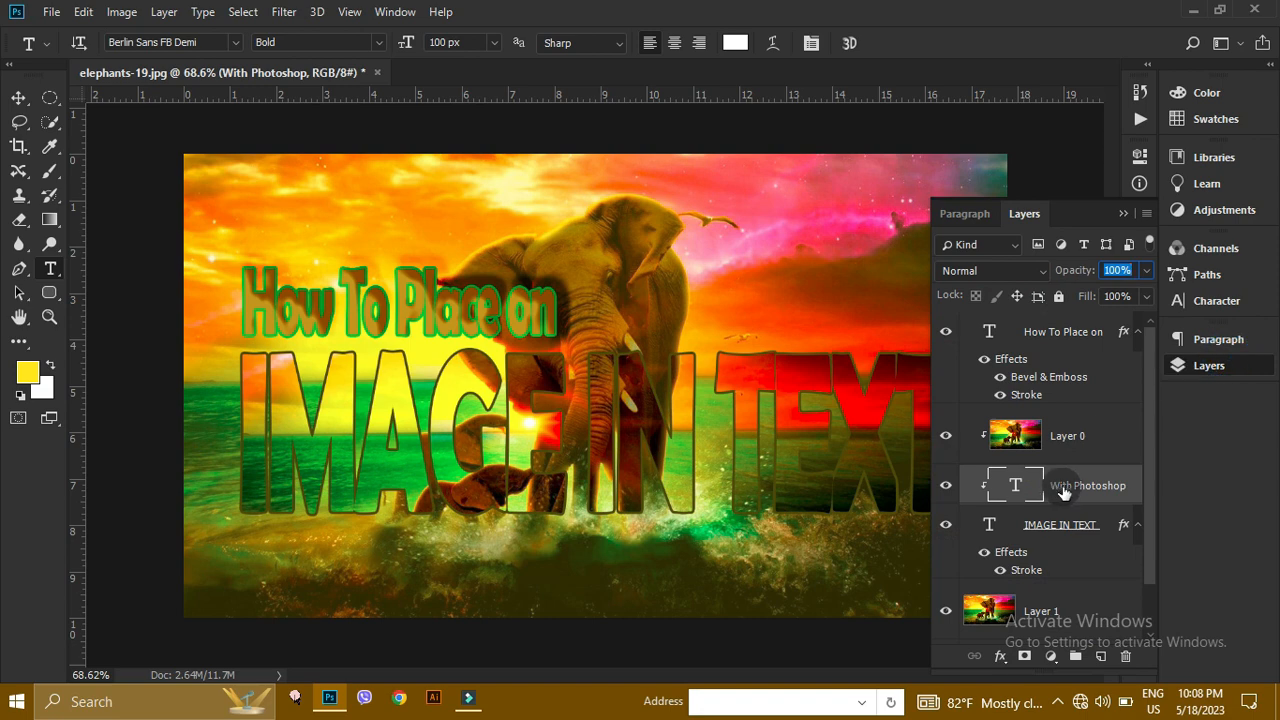
pyautogui.moveTo(1114, 497); pyautogui.dragTo(1098, 336)
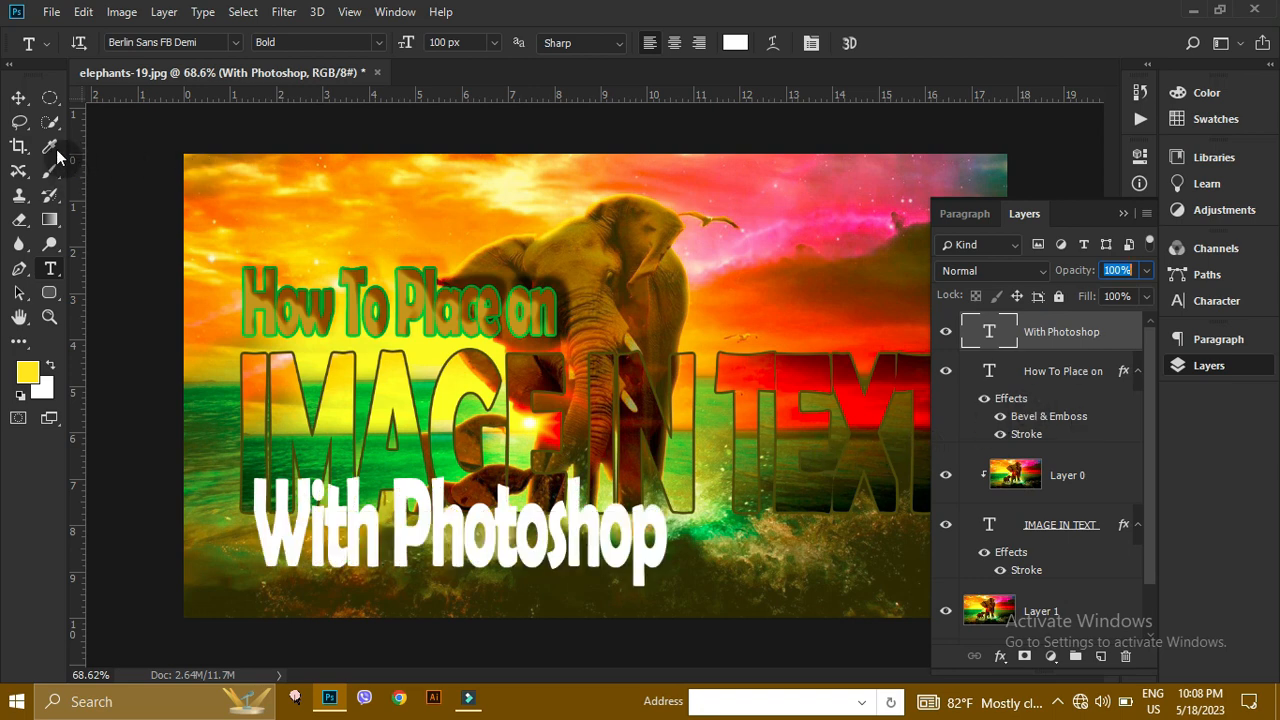
# Change the font of the With Photoshop text to Advent Pro
pyautogui.click(236, 43)
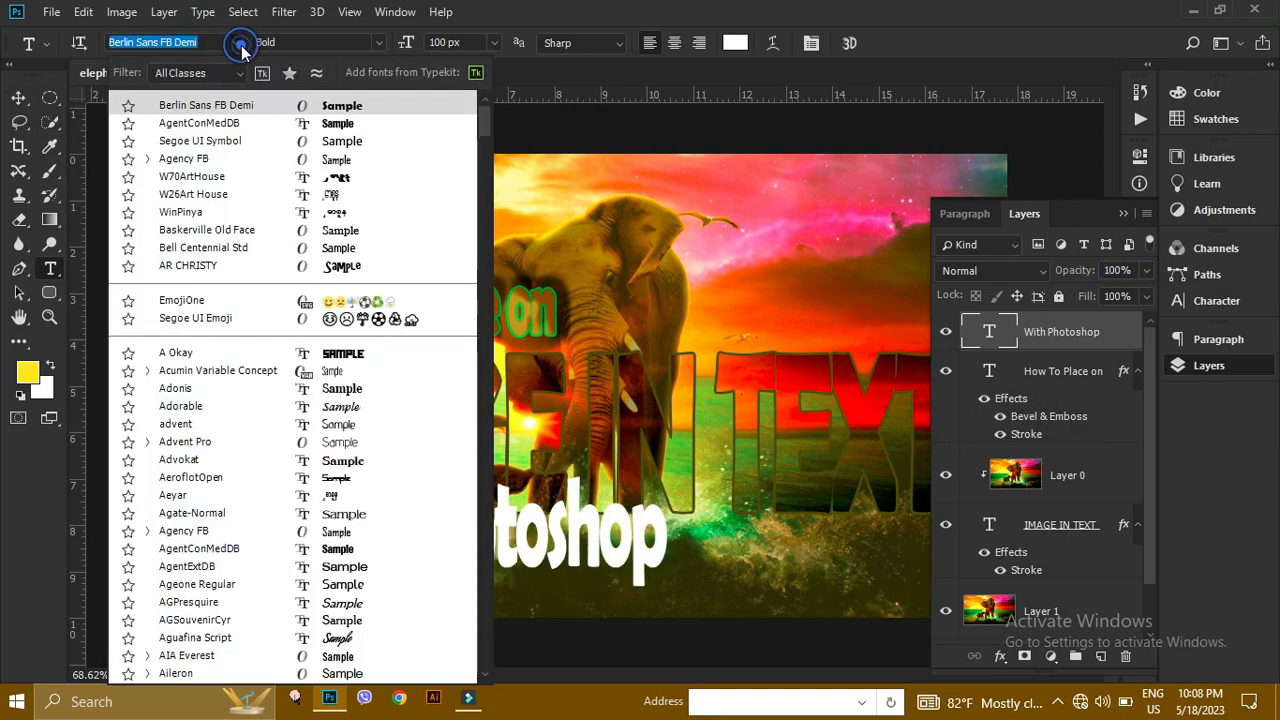
pyautogui.scroll(-2, 245, 340)
pyautogui.click(247, 347)
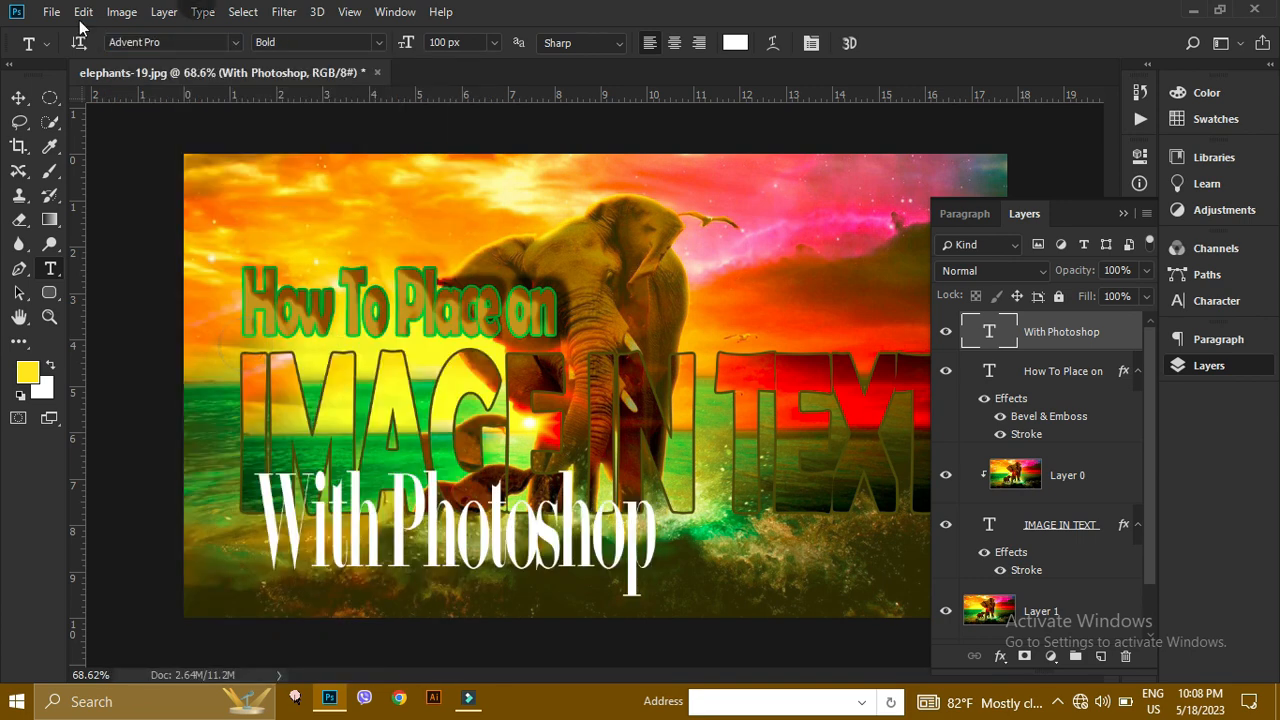
# Set the tracking of the With Photoshop text to -5
pyautogui.click(18, 97)
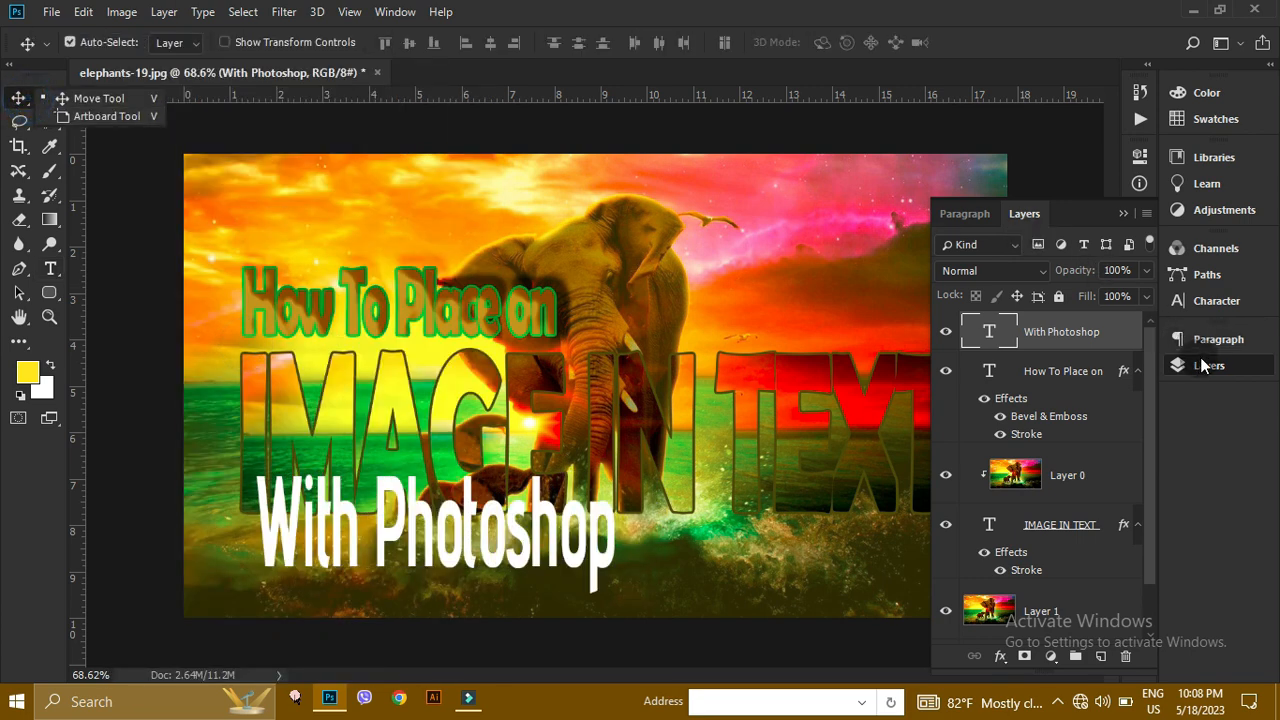
pyautogui.click(1125, 217)
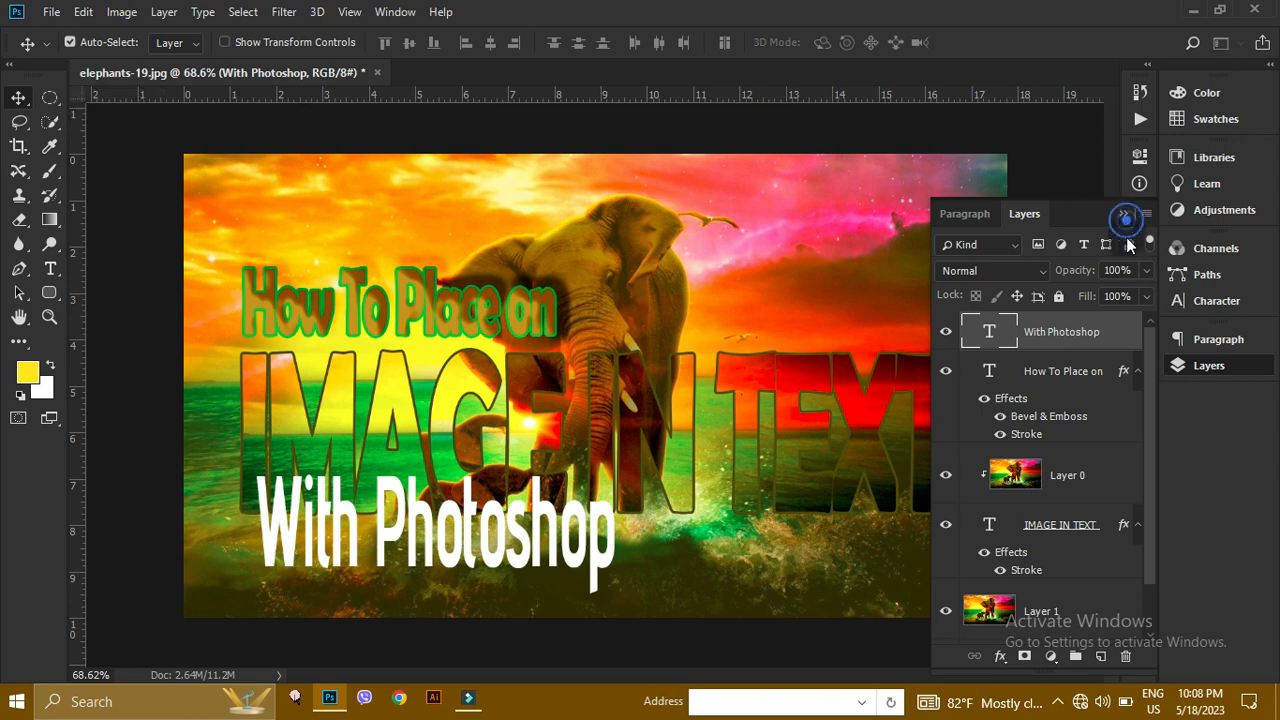
pyautogui.click(1204, 302)
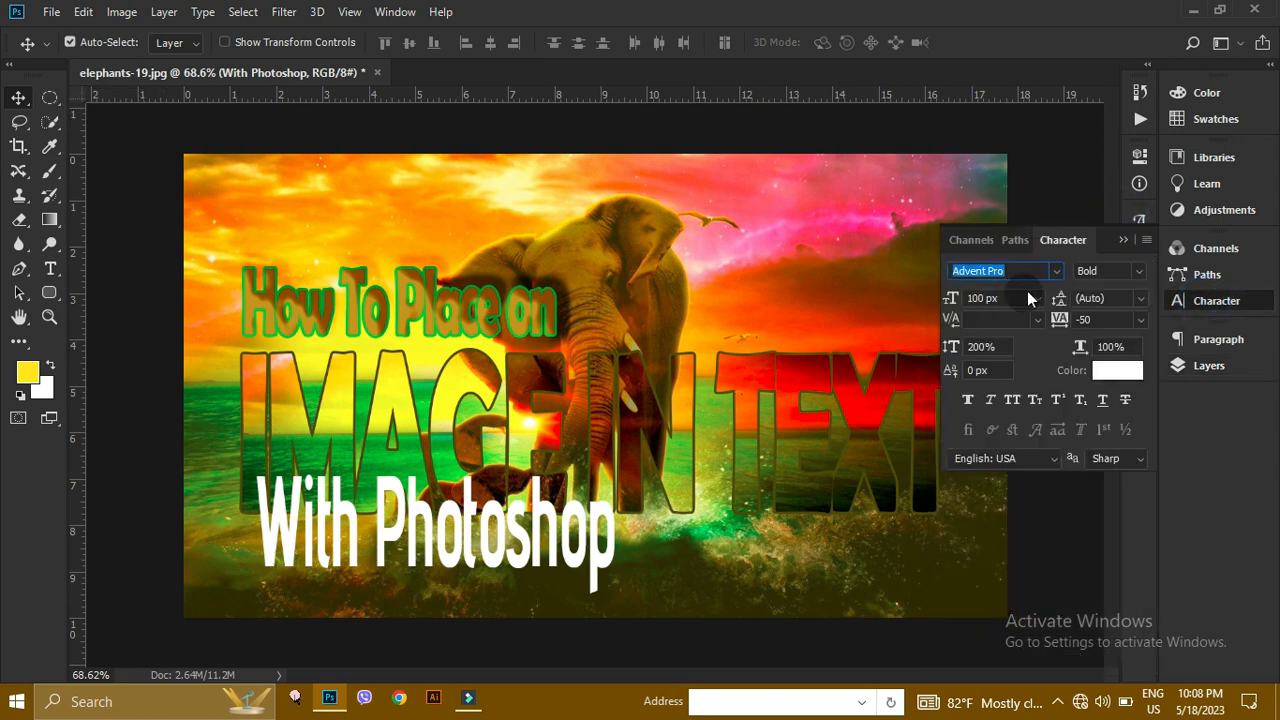
pyautogui.click(1140, 320)
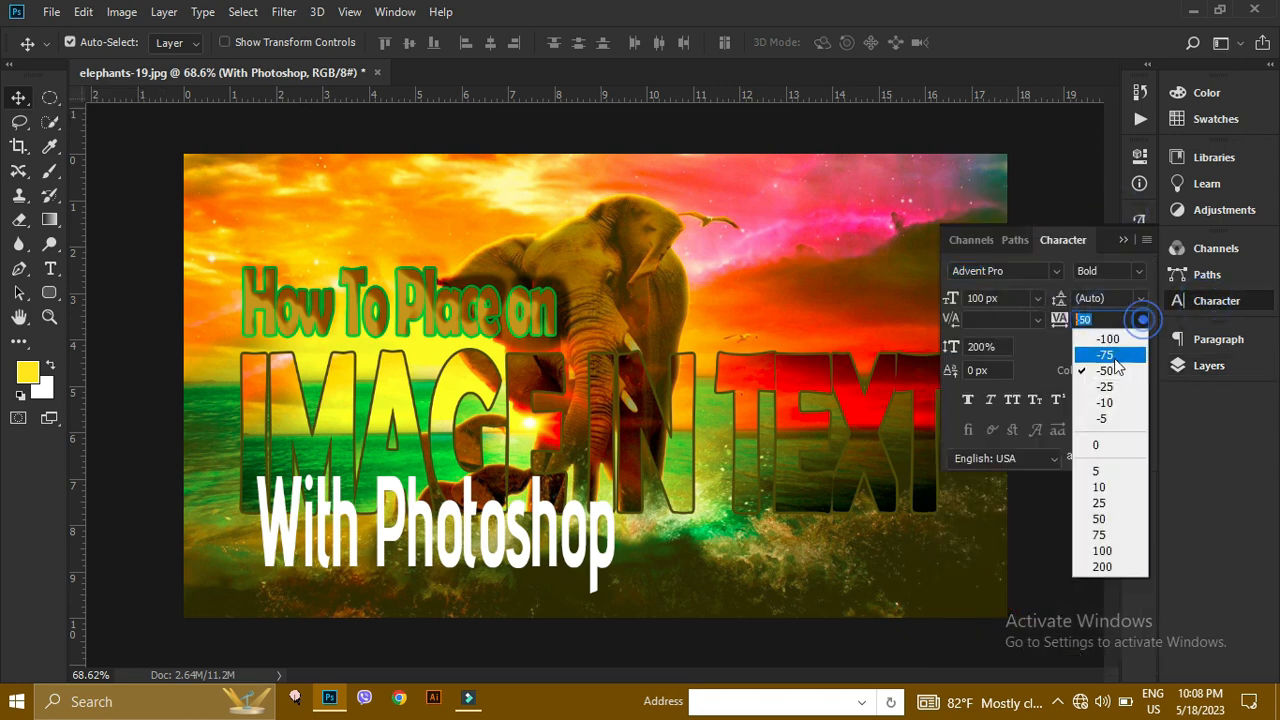
pyautogui.click(1094, 456)
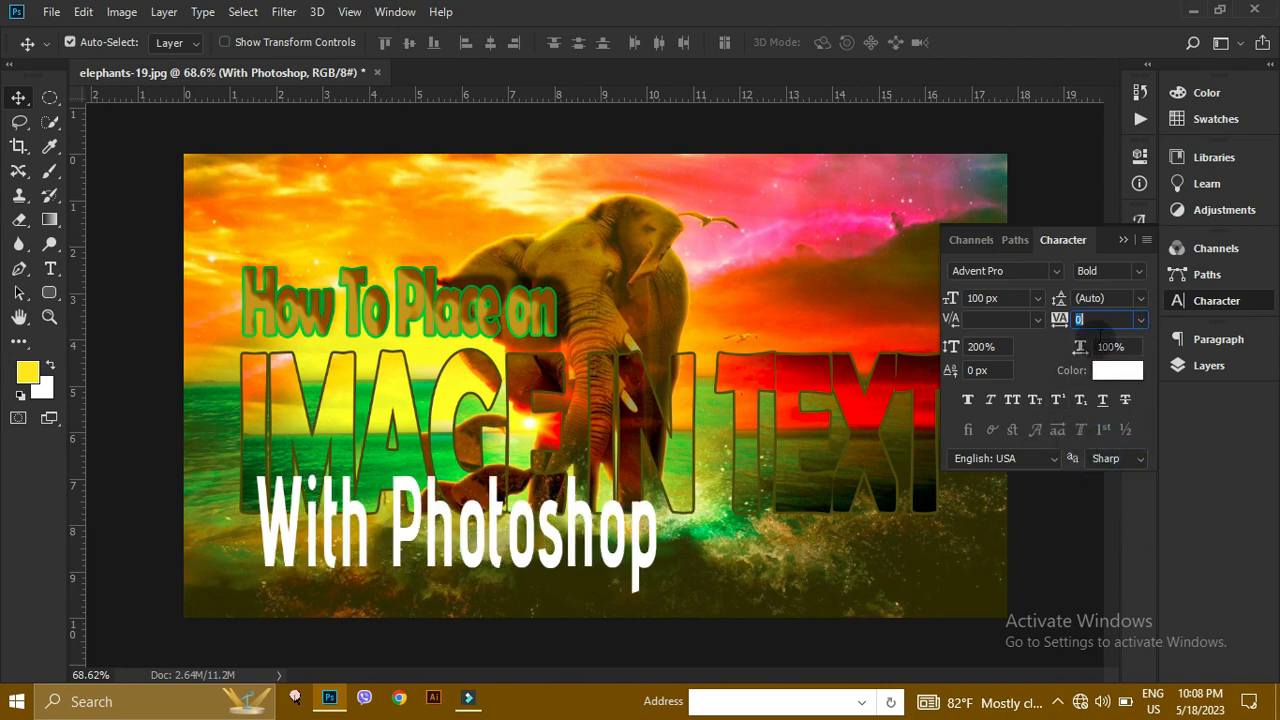
pyautogui.click(1141, 317)
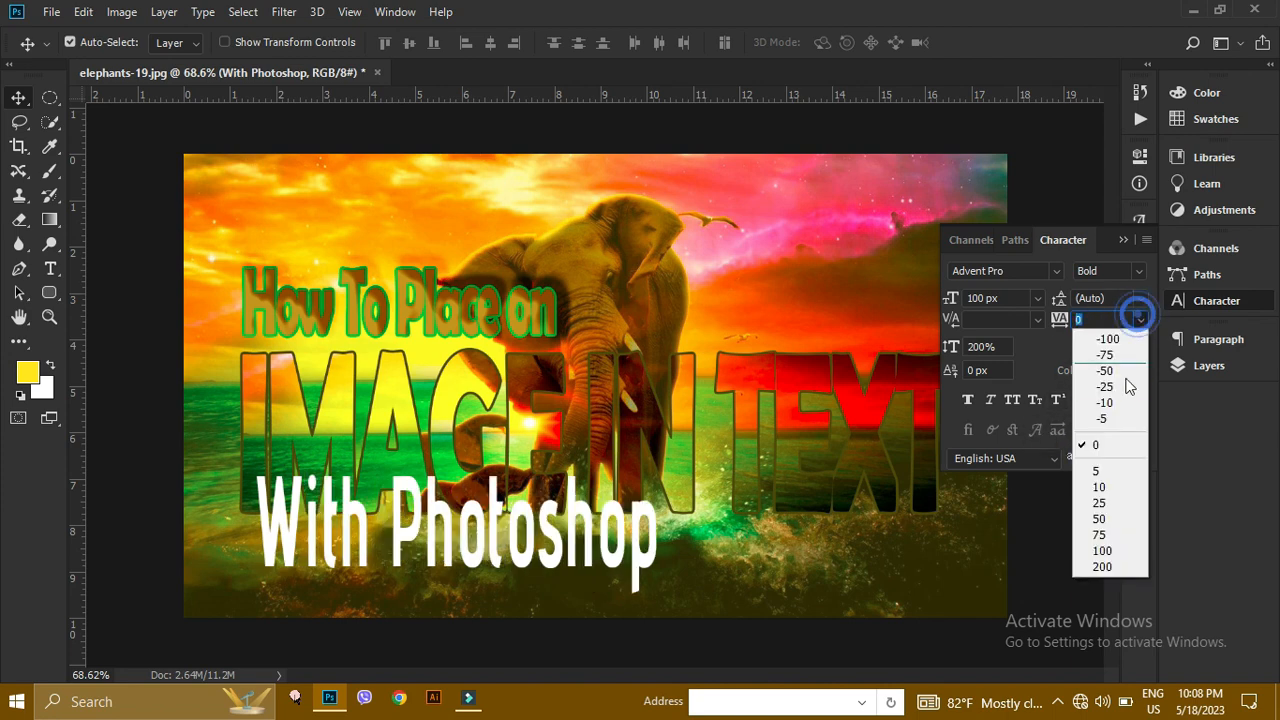
pyautogui.click(1101, 471)
pyautogui.click(1141, 319)
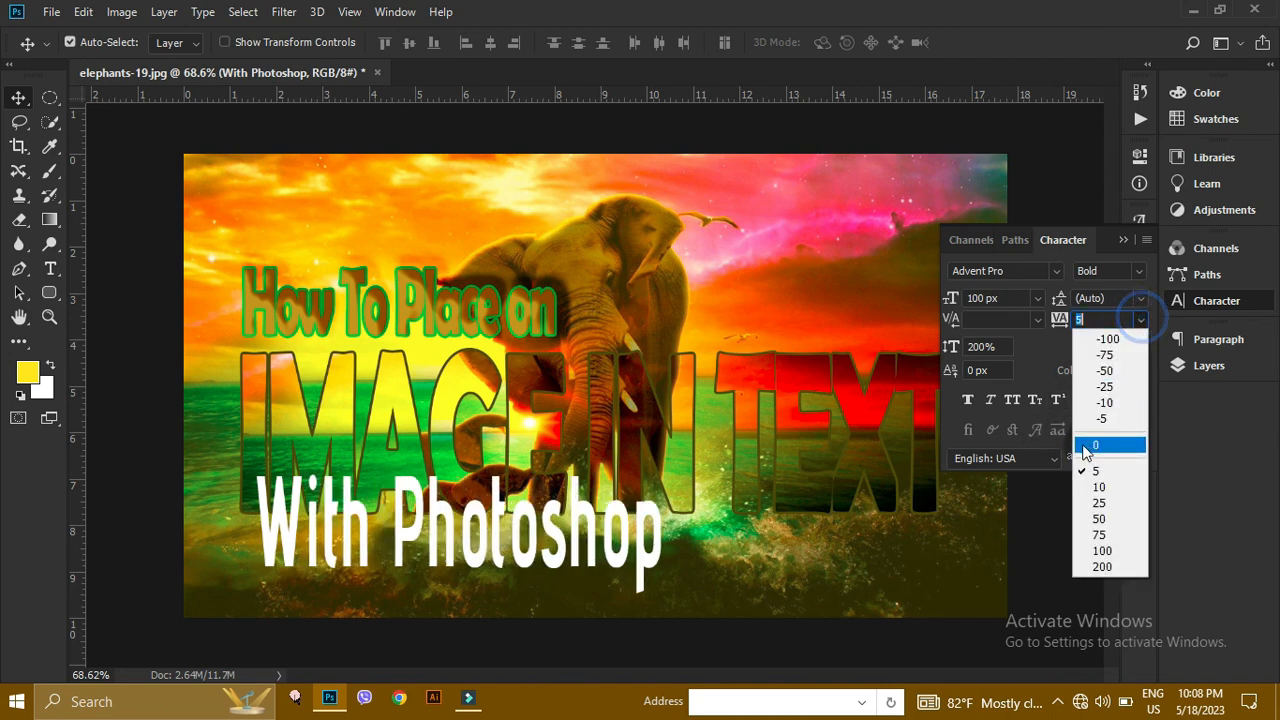
pyautogui.click(1085, 420)
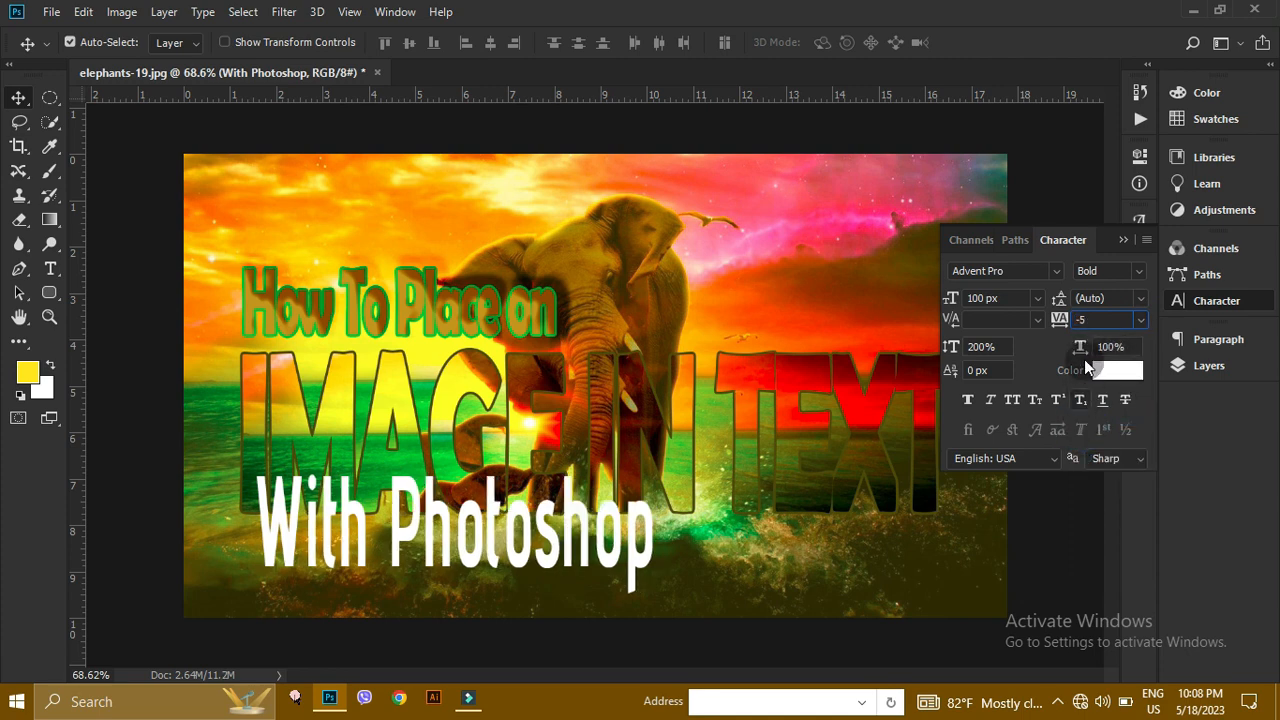
# Try to set the vertical scale of the With Photoshop text to 150%
pyautogui.doubleClick(985, 346)
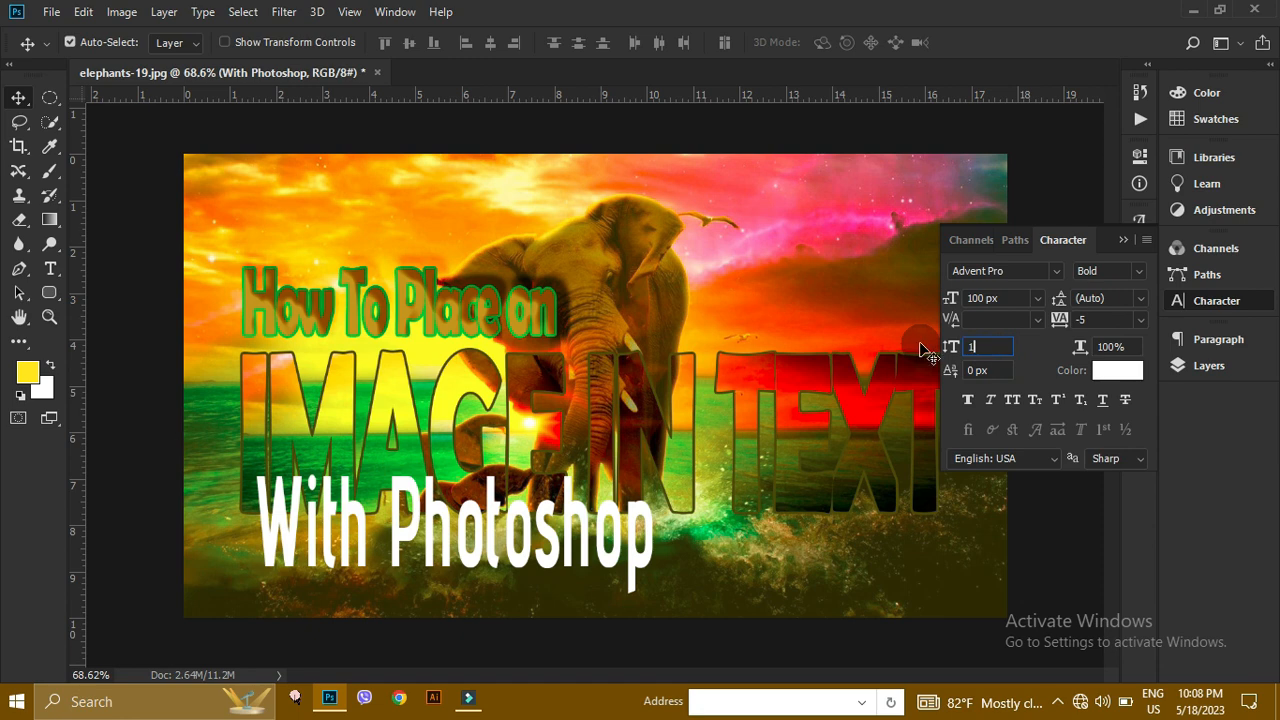
pyautogui.write('150')
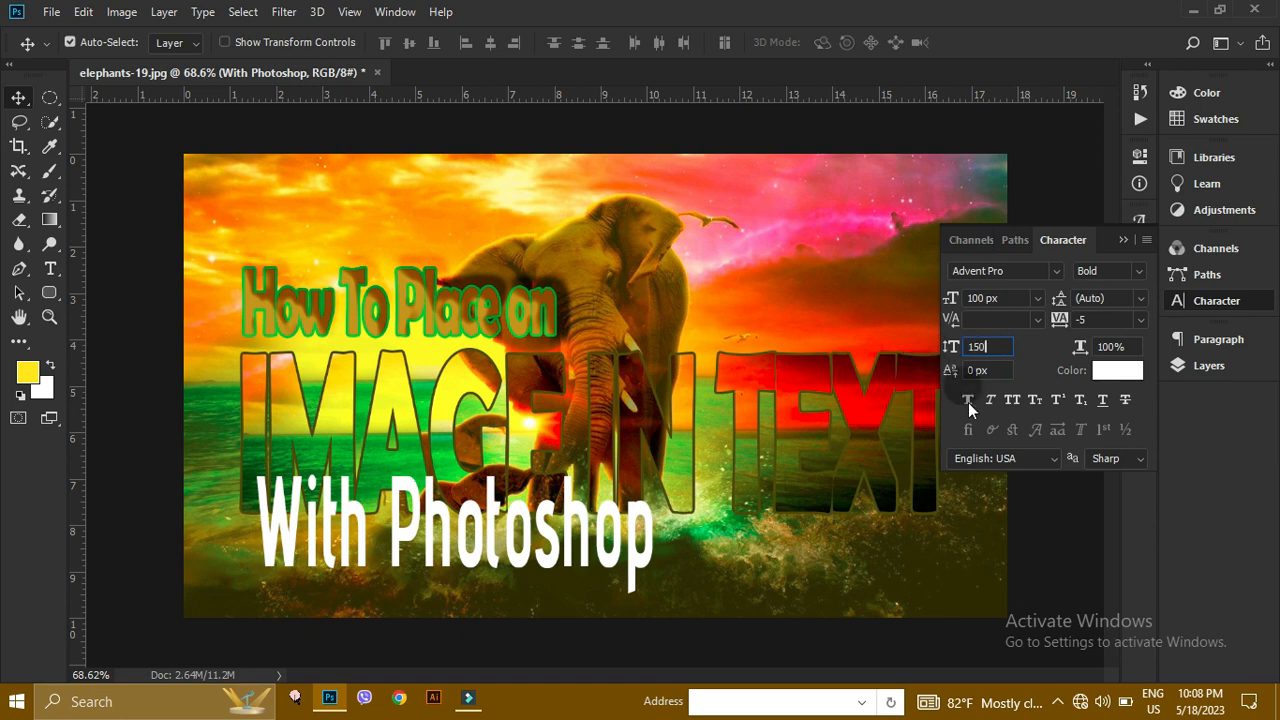
pyautogui.click(1064, 521)
pyautogui.doubleClick(1000, 347)
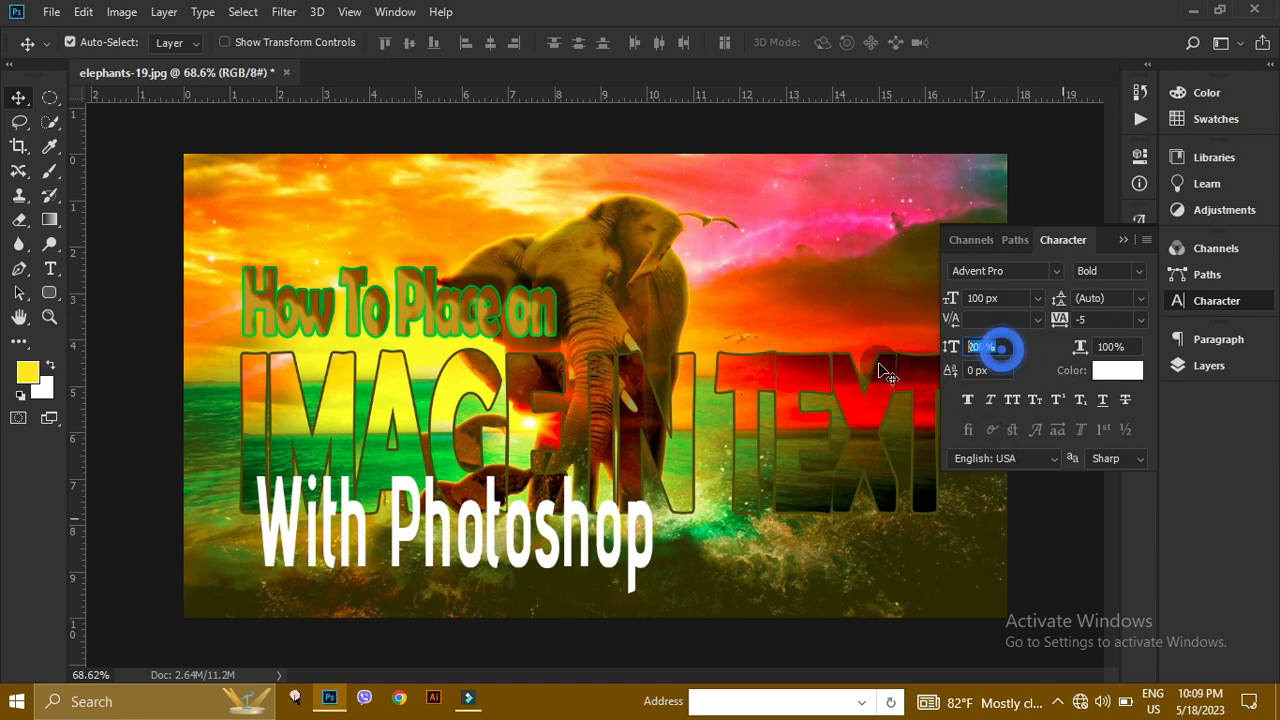
pyautogui.write('15')
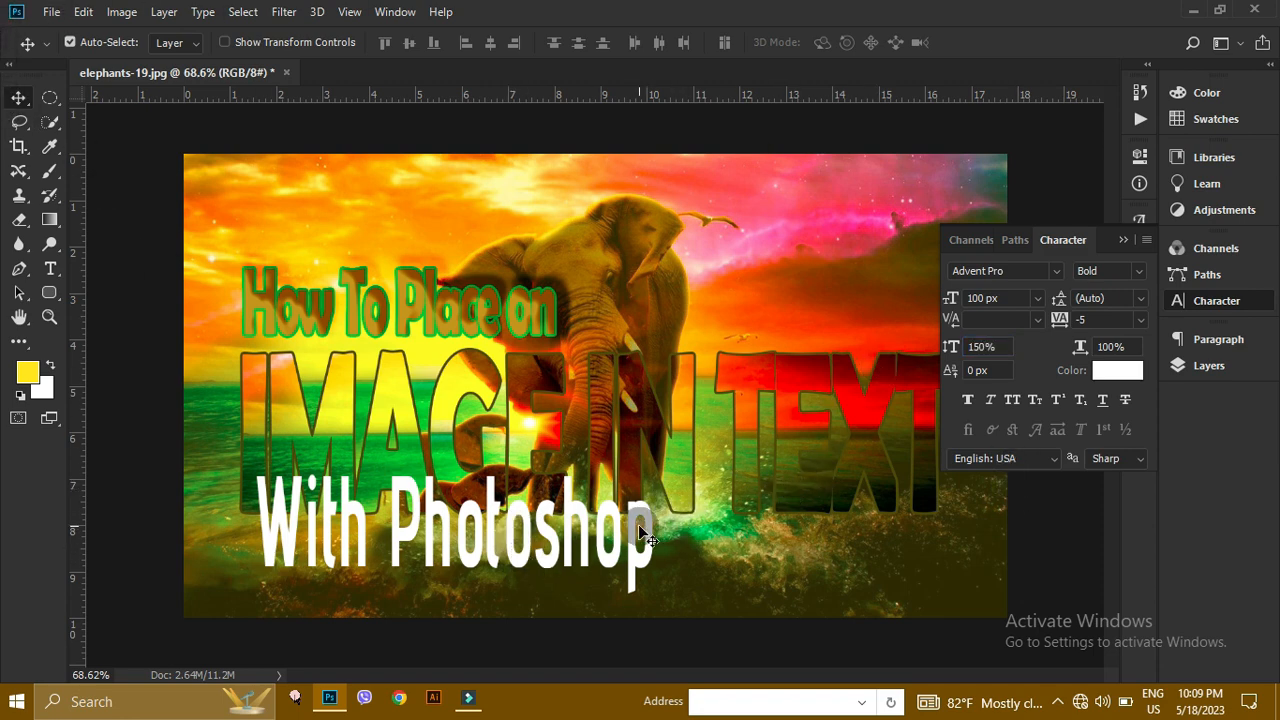
# Move the With Photoshop text below the TEXT lettering and scale it to about 67.6% width and 62.1% height
pyautogui.moveTo(638, 524); pyautogui.dragTo(900, 568)
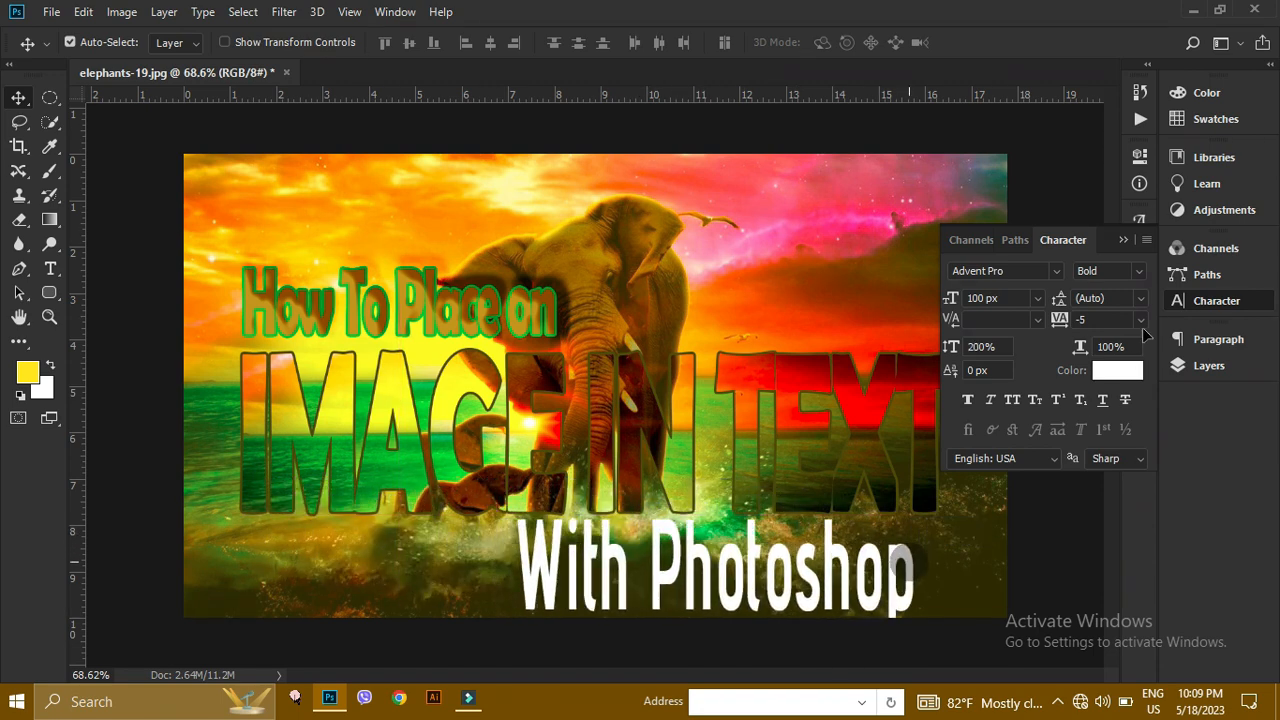
pyautogui.click(1138, 225)
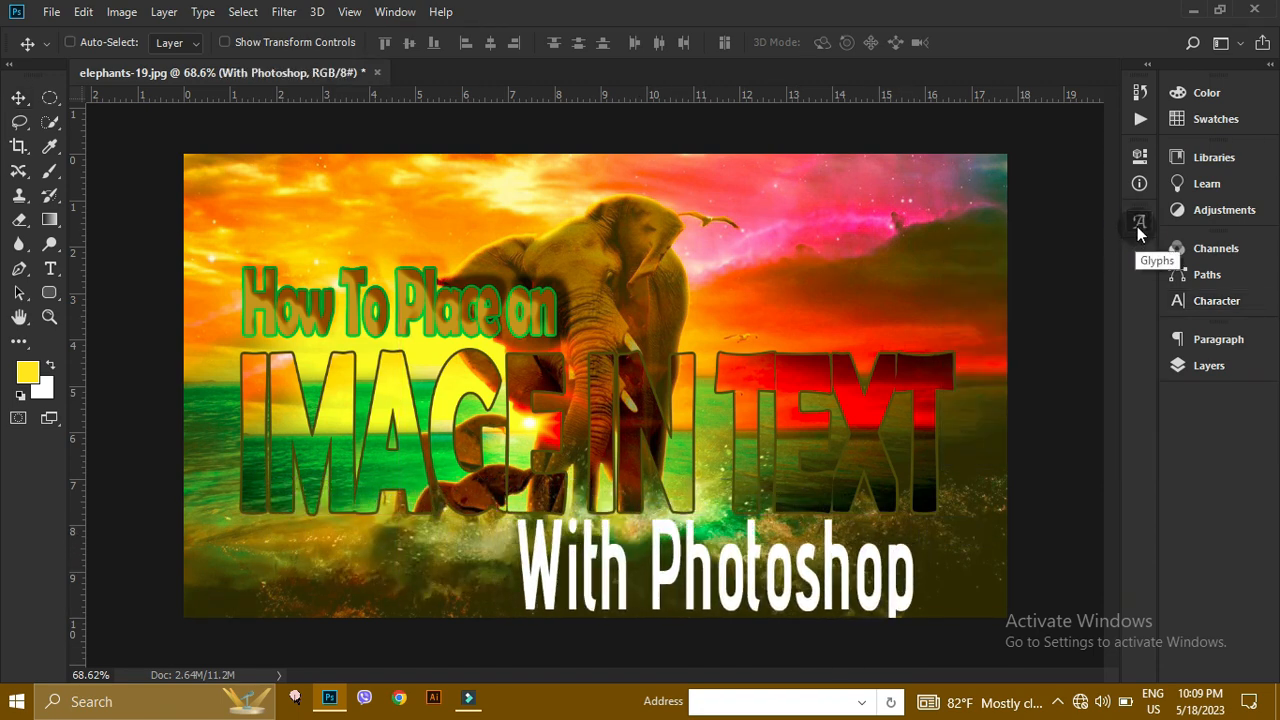
pyautogui.hotkey('ctrl', 't')
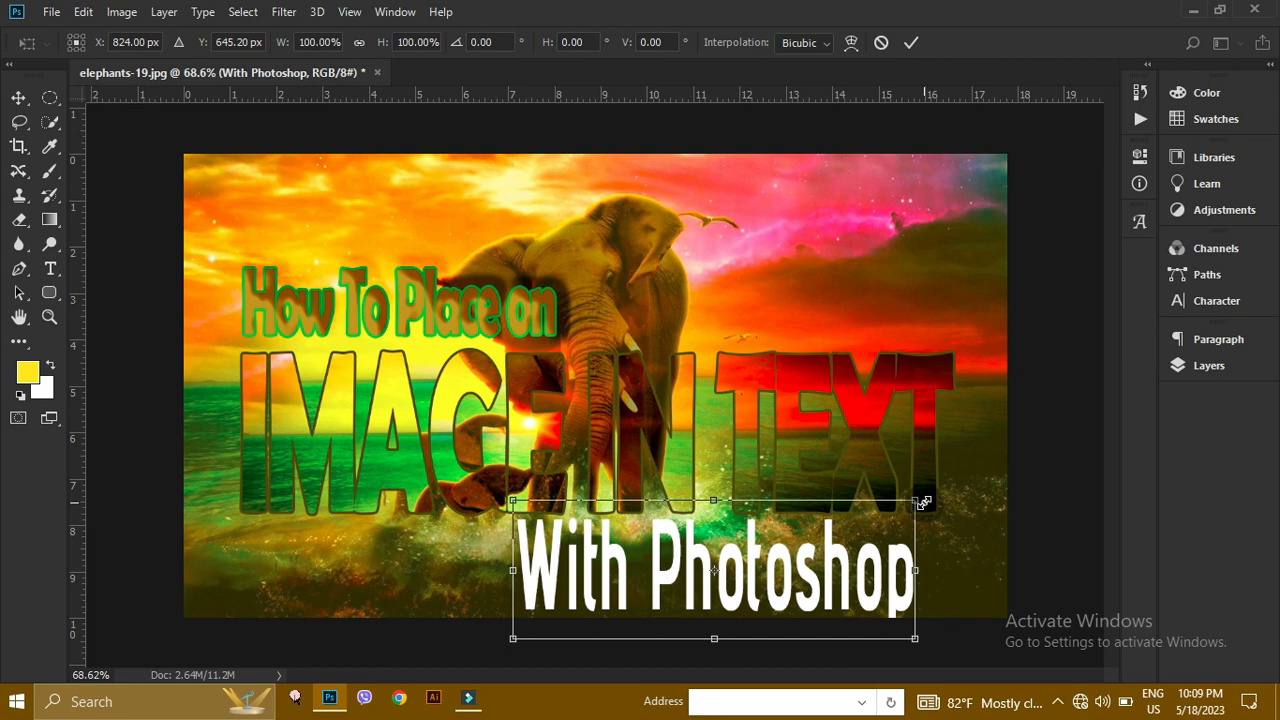
pyautogui.moveTo(922, 502); pyautogui.dragTo(886, 510)
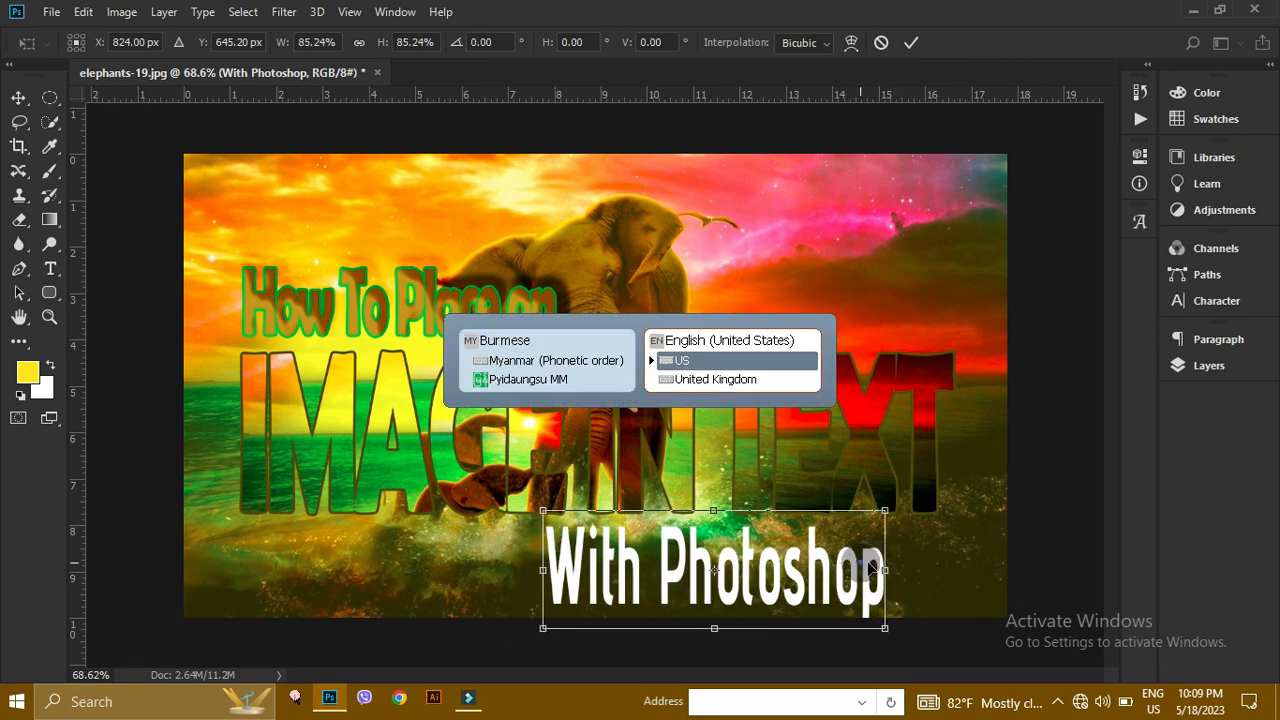
pyautogui.moveTo(870, 568); pyautogui.dragTo(951, 559)
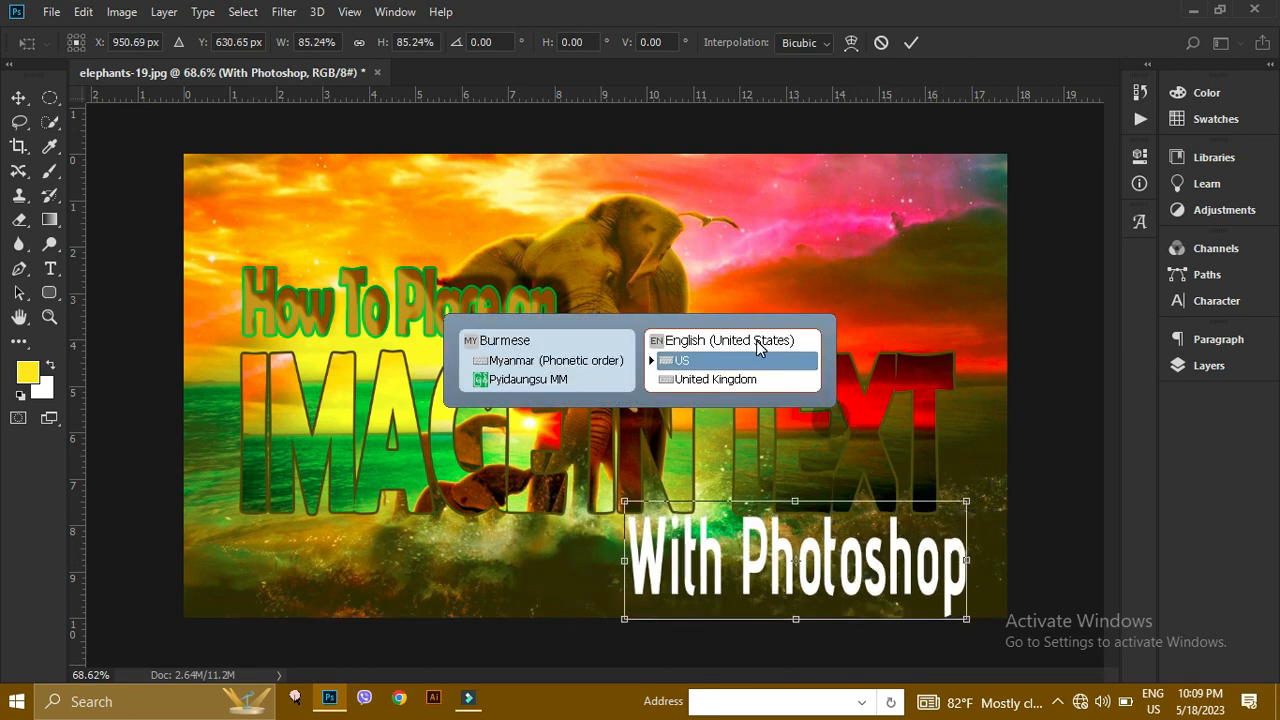
pyautogui.moveTo(966, 503); pyautogui.dragTo(934, 516)
pyautogui.moveTo(808, 543)
pyautogui.mouseDown()
pyautogui.moveTo(815, 555)
pyautogui.moveTo(816, 542)
pyautogui.mouseUp()
# Nudge the With Photoshop text down about 3 px to clear the TEXT lettering and apply the transformation
pyautogui.scroll(5, 816, 542)
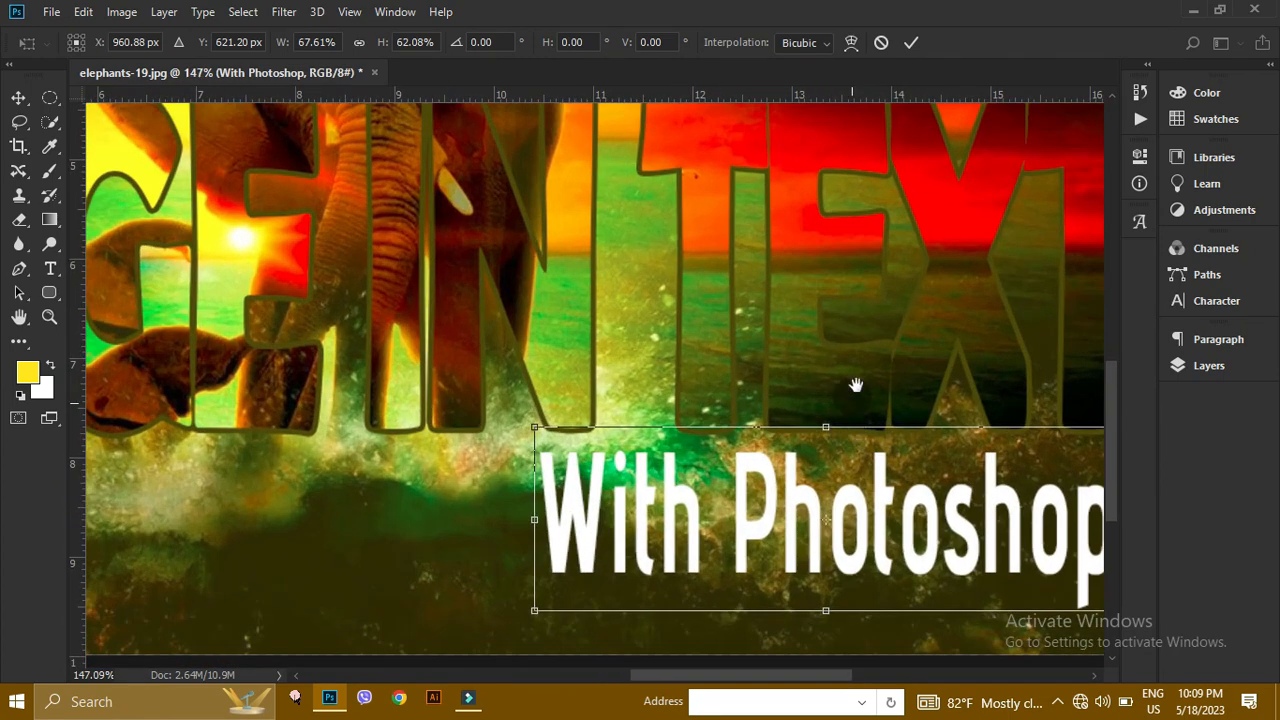
pyautogui.moveTo(856, 385); pyautogui.dragTo(780, 330)
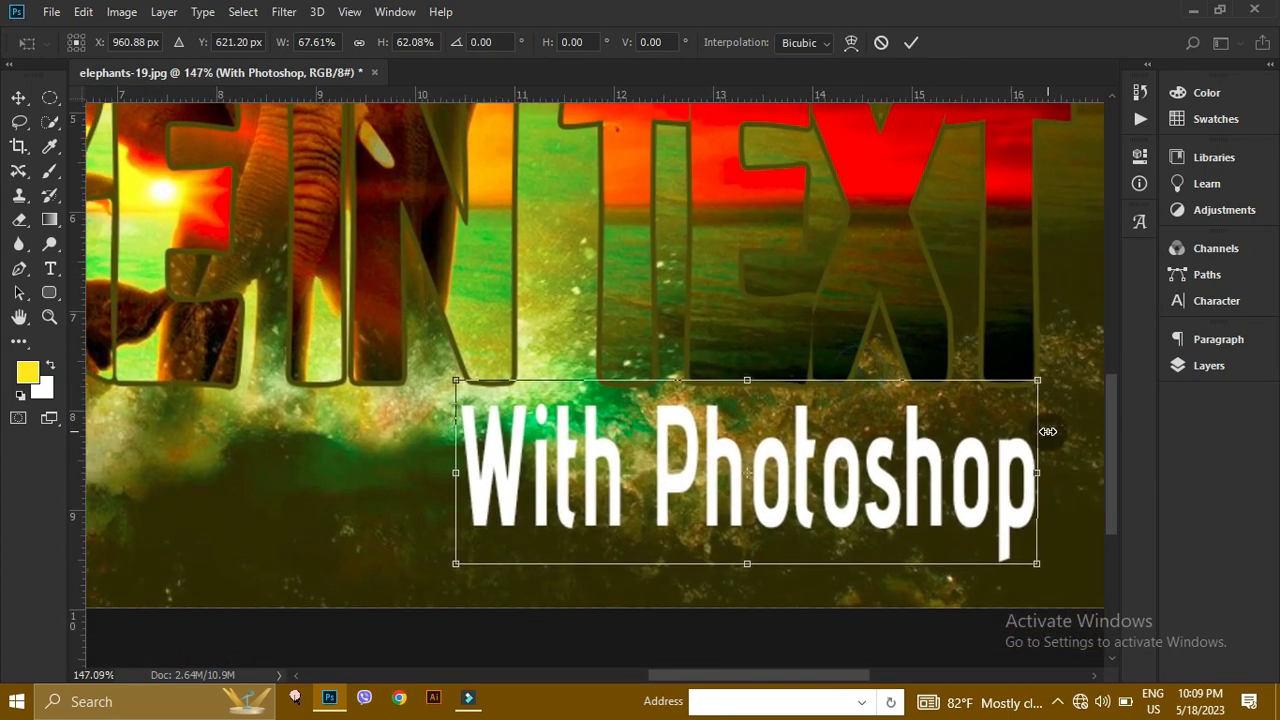
pyautogui.press('Down')
pyautogui.press('Down')
pyautogui.press('Down')
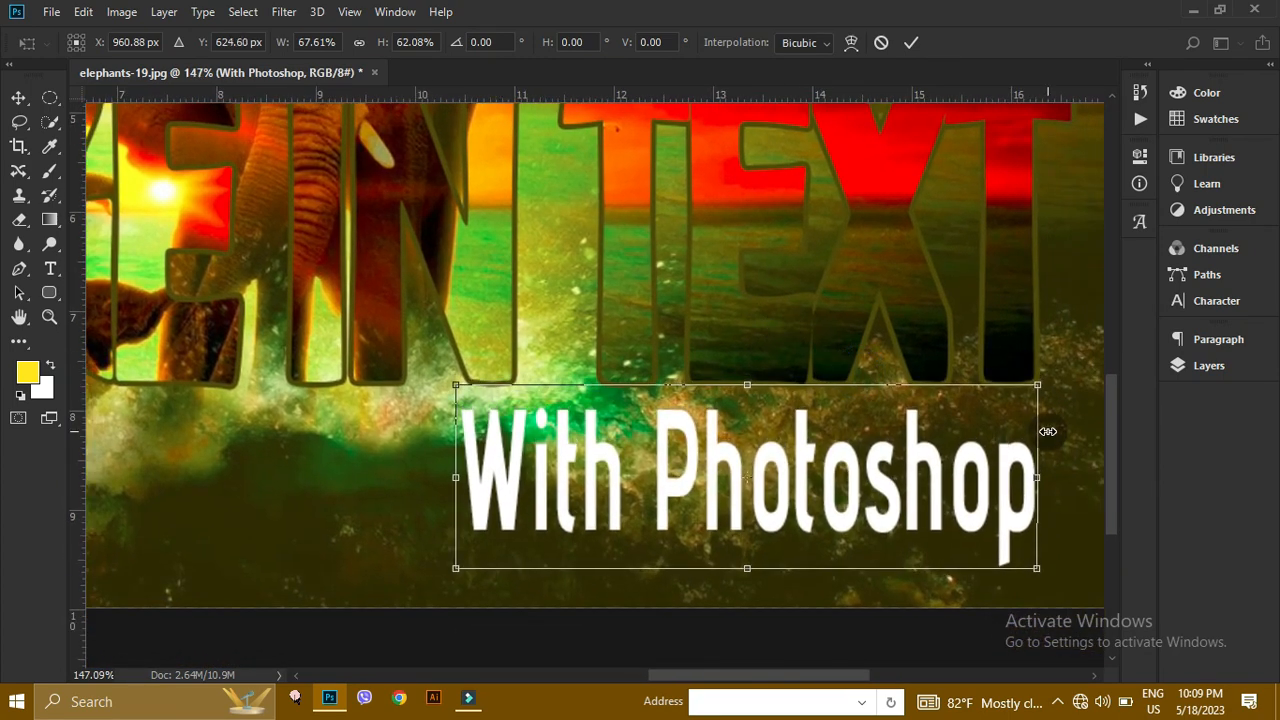
pyautogui.press('Return')
pyautogui.scroll(-4, 1048, 431)
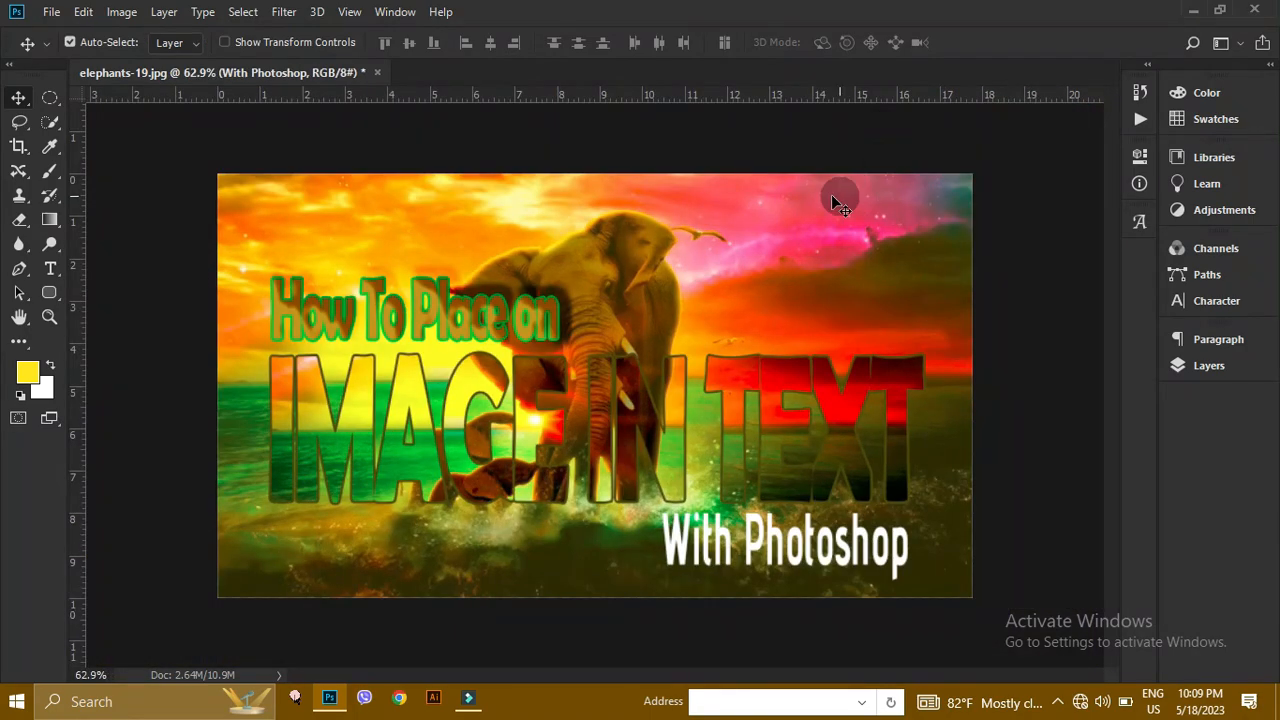
# Change the With Photoshop text colour to an orange sampled from the sky between IN and TEXT
pyautogui.scroll(2, 780, 280)
pyautogui.scroll(3, 780, 290)
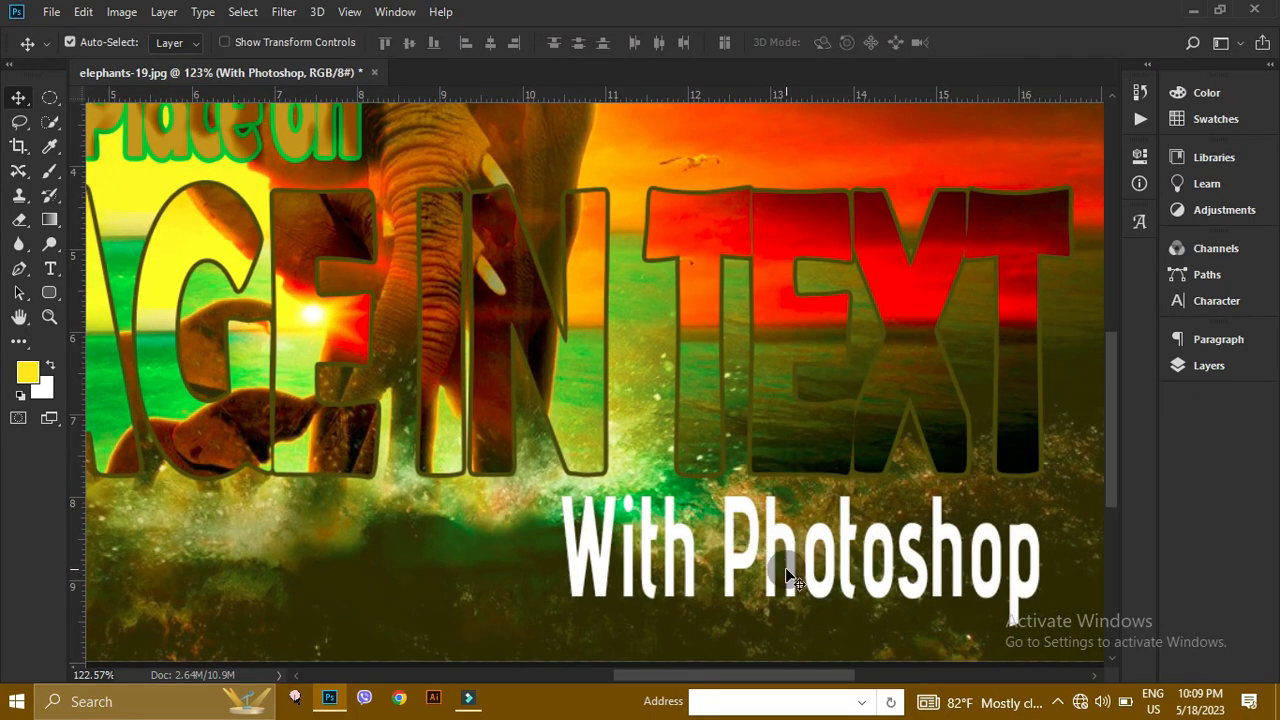
pyautogui.press('t')
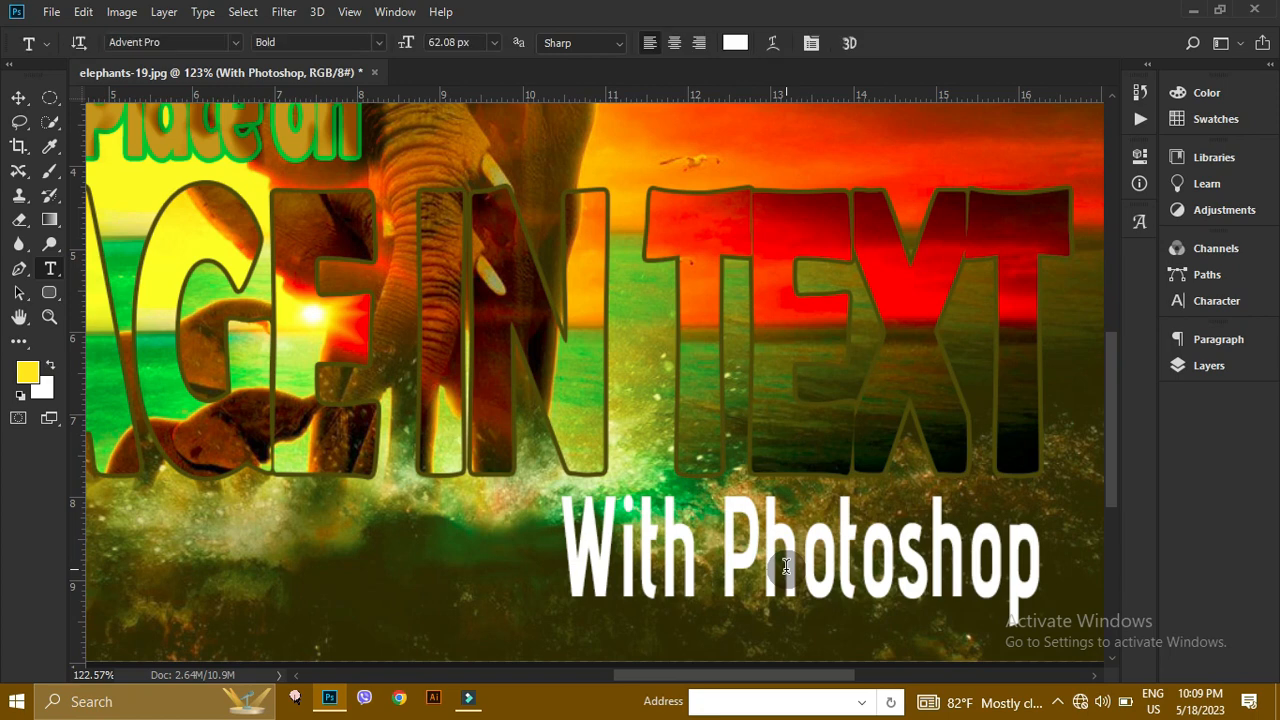
pyautogui.click(735, 42)
pyautogui.click(612, 449)
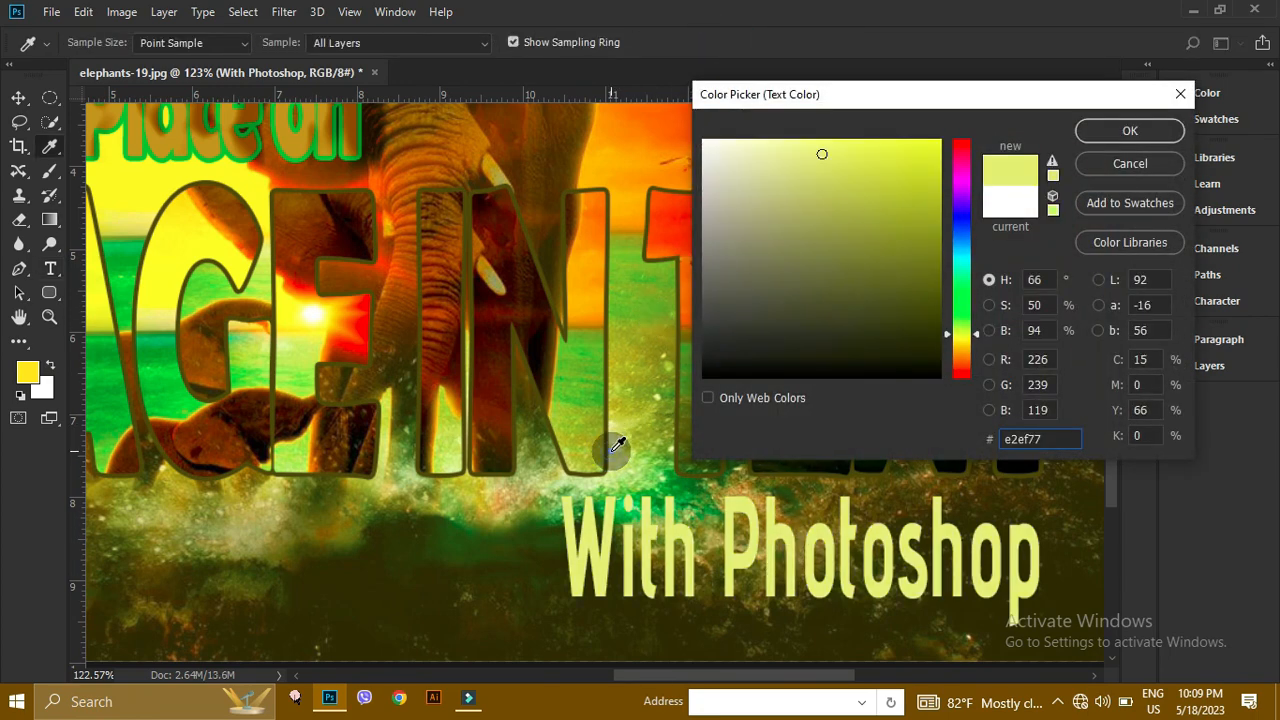
pyautogui.moveTo(617, 449); pyautogui.dragTo(624, 170)
pyautogui.click(1120, 136)
pyautogui.hotkey('ctrl', '0')
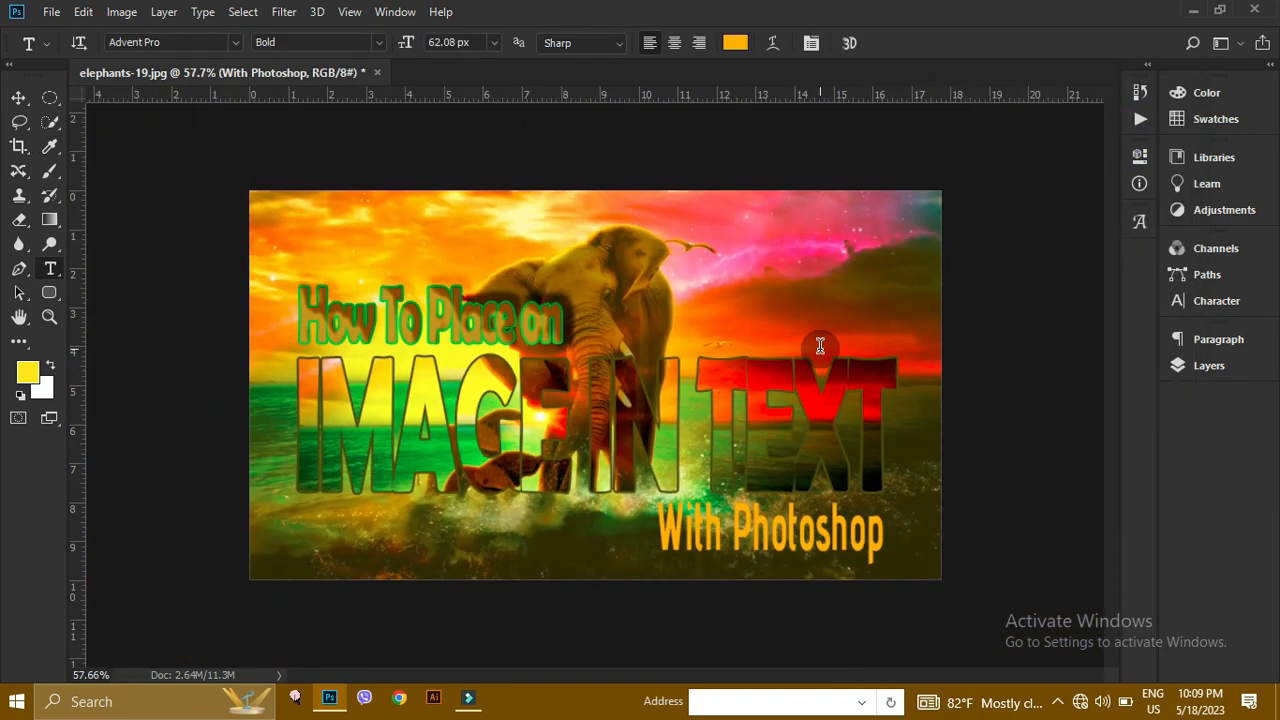
pyautogui.scroll(2, 820, 346)
pyautogui.scroll(-4, 812, 348)
pyautogui.scroll(4, 760, 362)
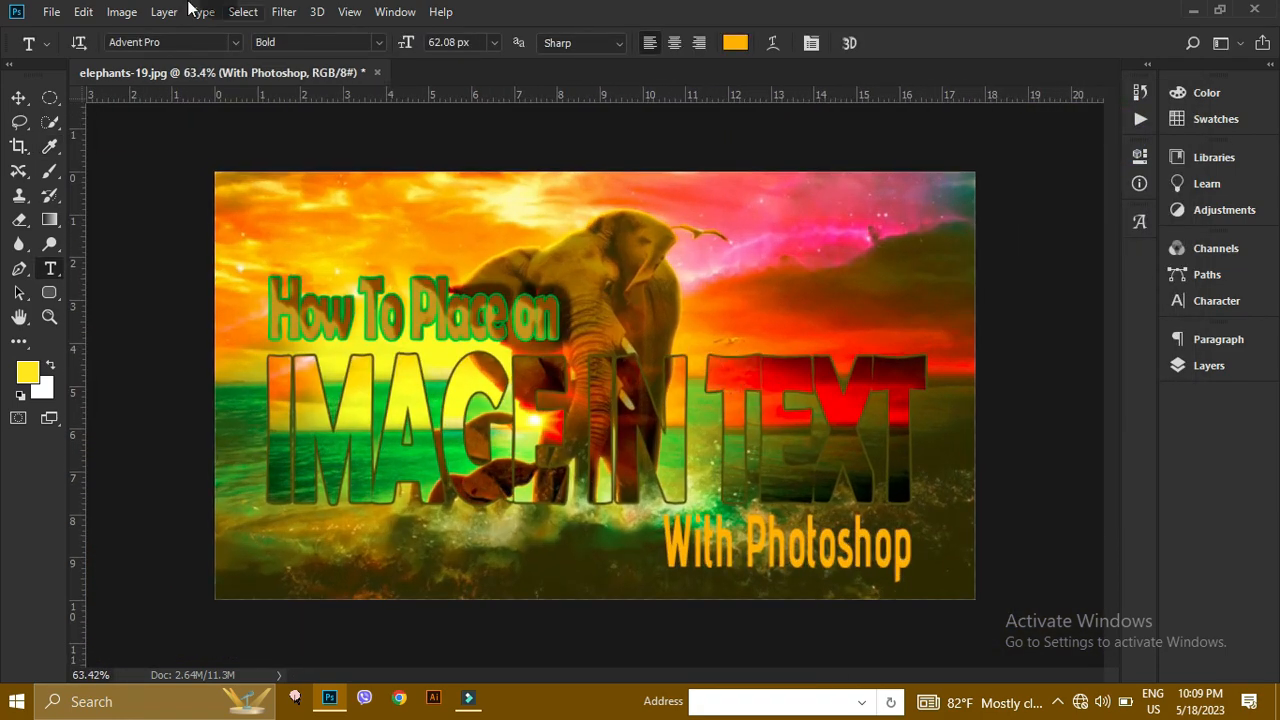
pyautogui.click(18, 97)
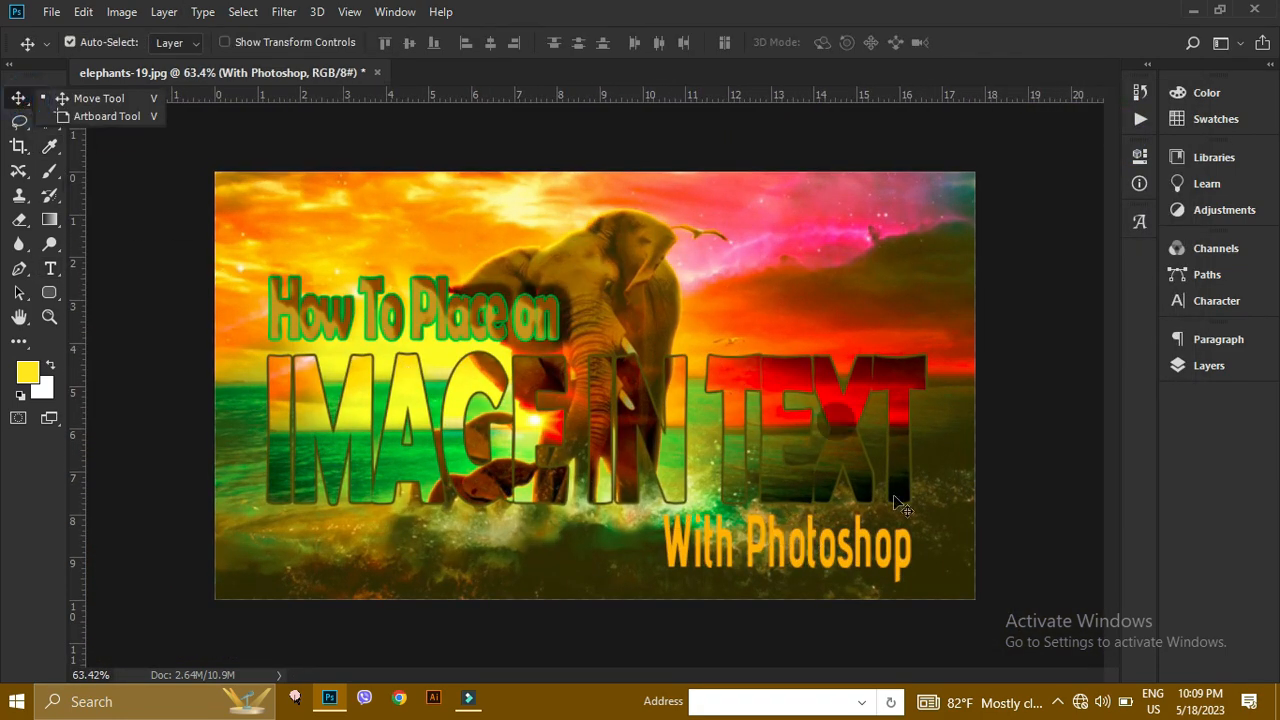